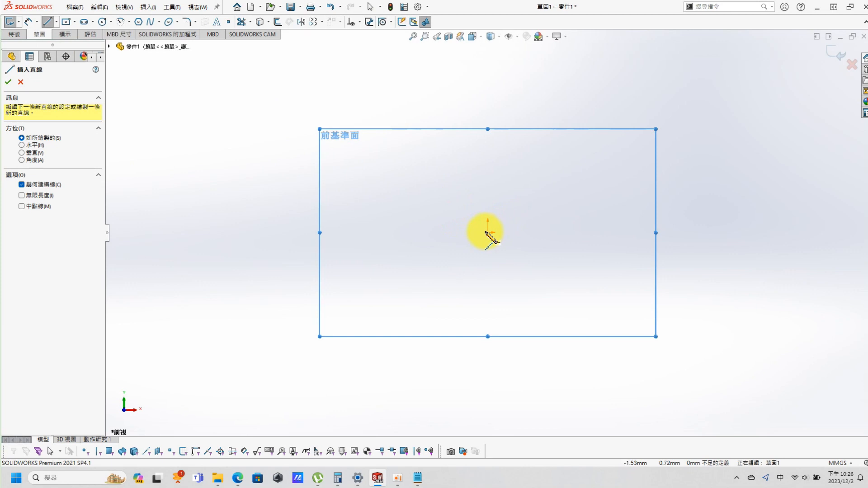
Sketch a vertical construction line about 85 mm long upward from the origin
left_click(487, 233)
left_click(488, 72)
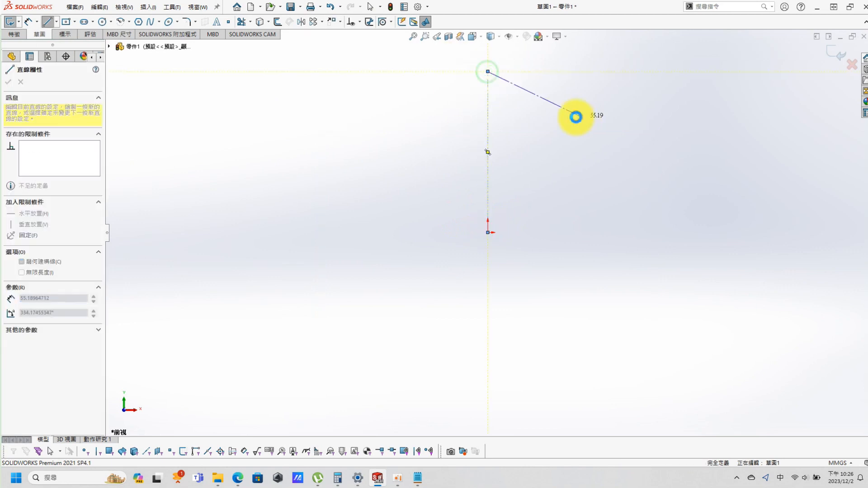
key("Escape")
Sketch an open profile from the origin: a horizontal base about 57 mm, a vertical wall about 74 mm, and a short outward flange
left_click(47, 22)
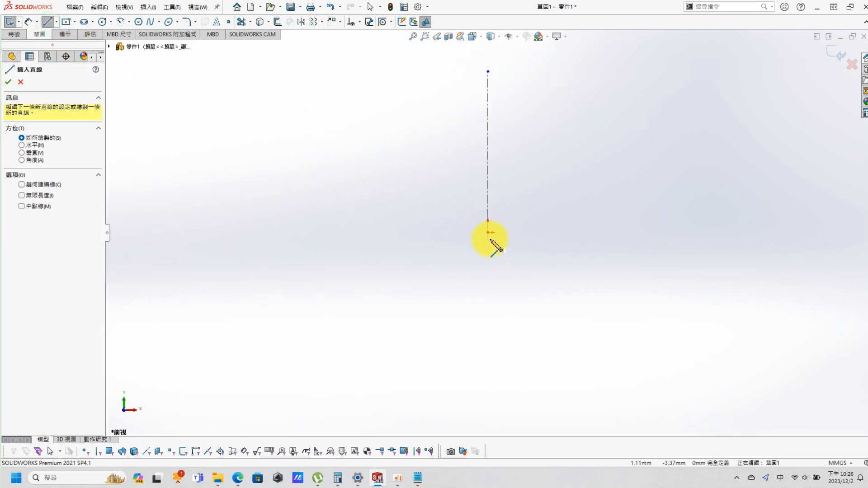
left_click(487, 233)
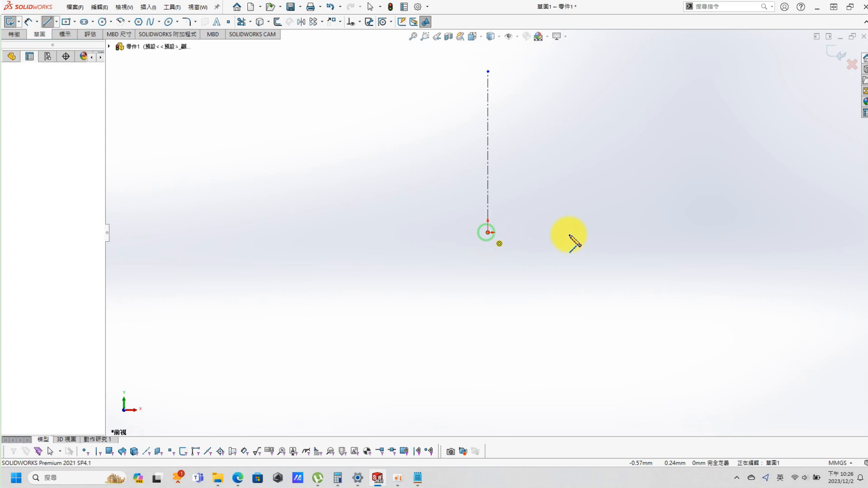
left_click(595, 233)
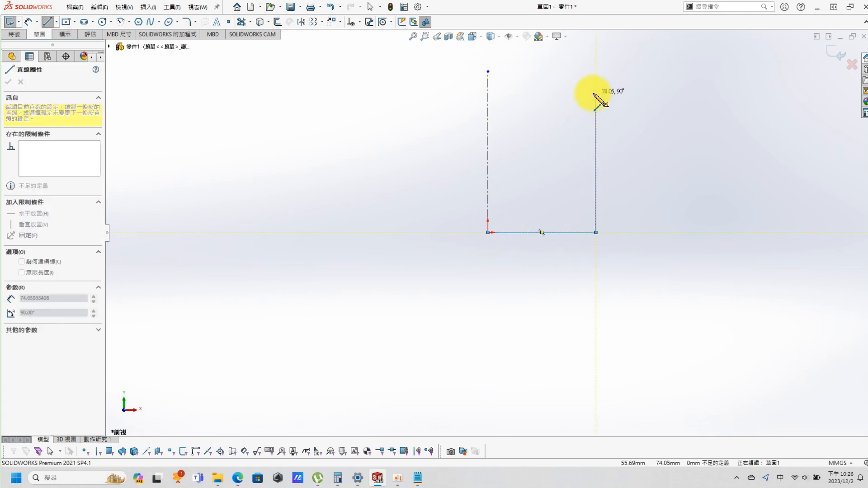
left_click(595, 92)
left_click(625, 92)
key("Escape")
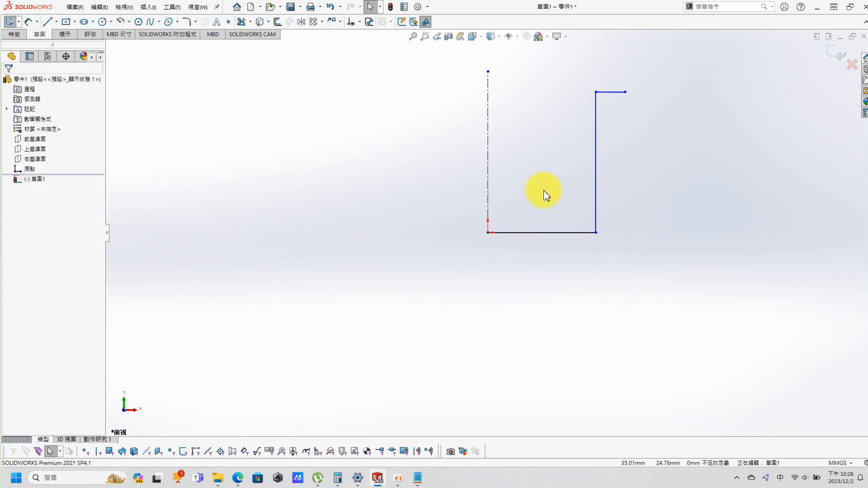
Dimension the vertical wall across the centerline as a 100 mm diameter
key("shift")
key("s")
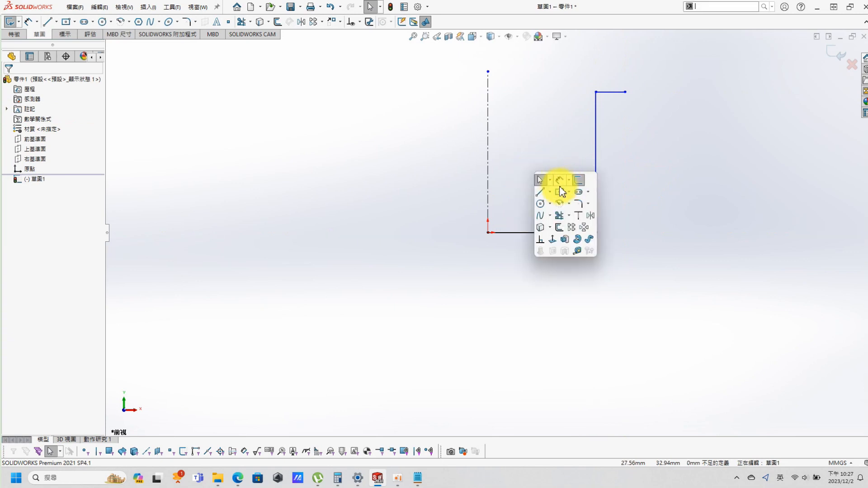
left_click(561, 181)
left_click(596, 186)
left_click(488, 180)
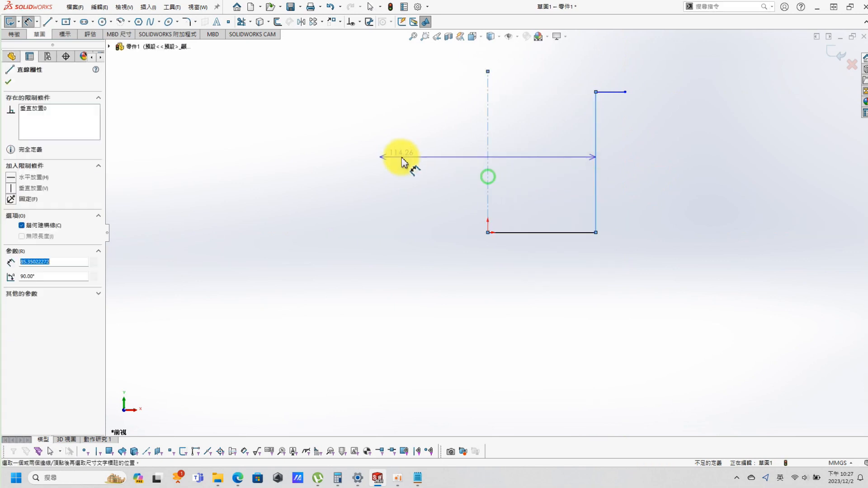
left_click(425, 159)
type("100")
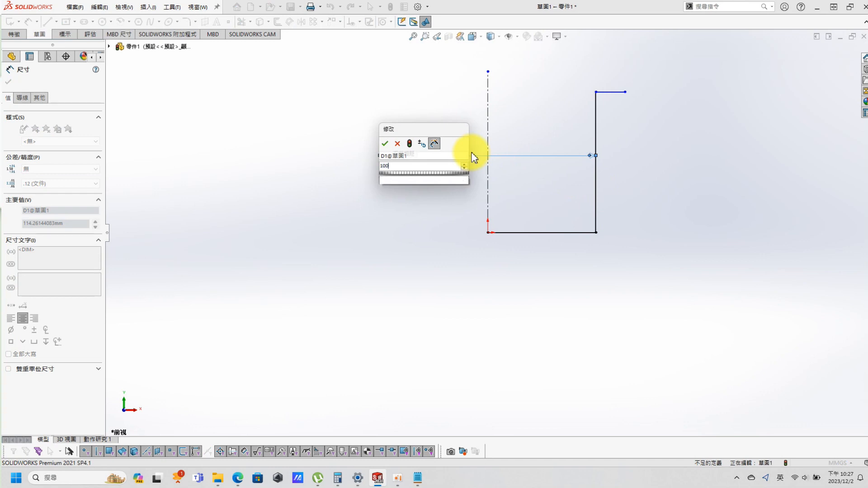
key("Return")
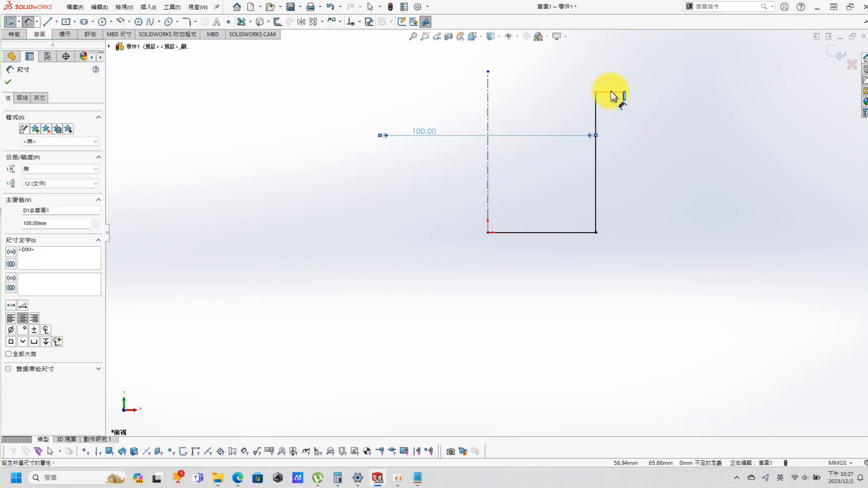
left_click(612, 92)
key("Escape")
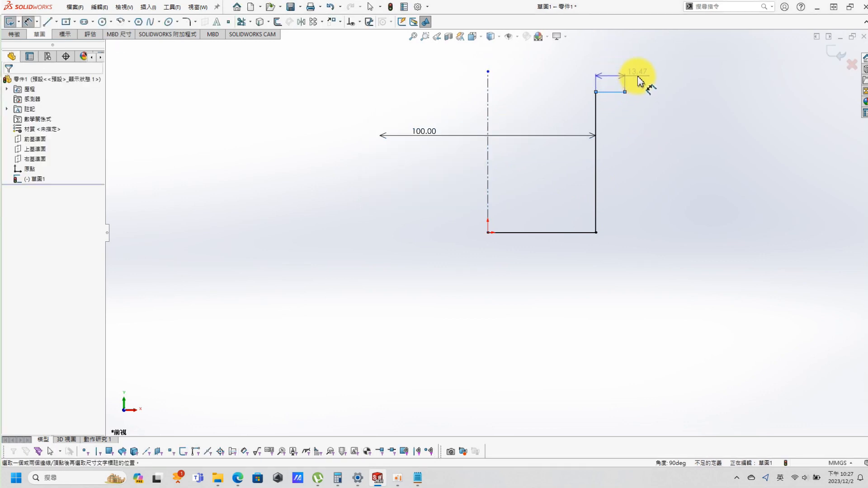
key("Escape")
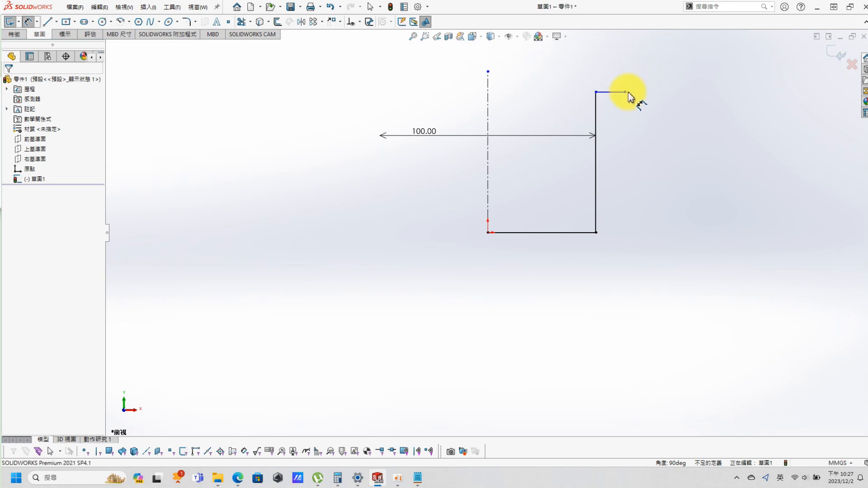
Dimension the flange's outer endpoint across the centerline as a 125 mm diameter
left_click(627, 93)
left_click(489, 104)
left_click(434, 80)
type("1")
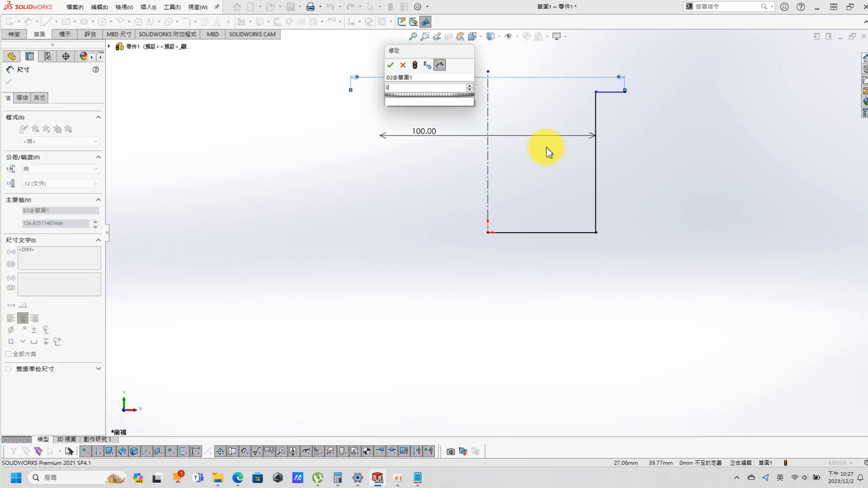
type("25")
key("Return")
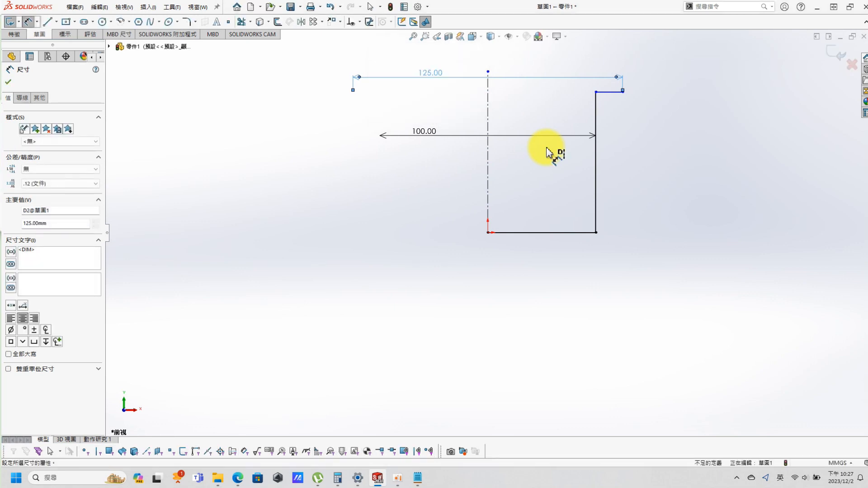
left_click(734, 180)
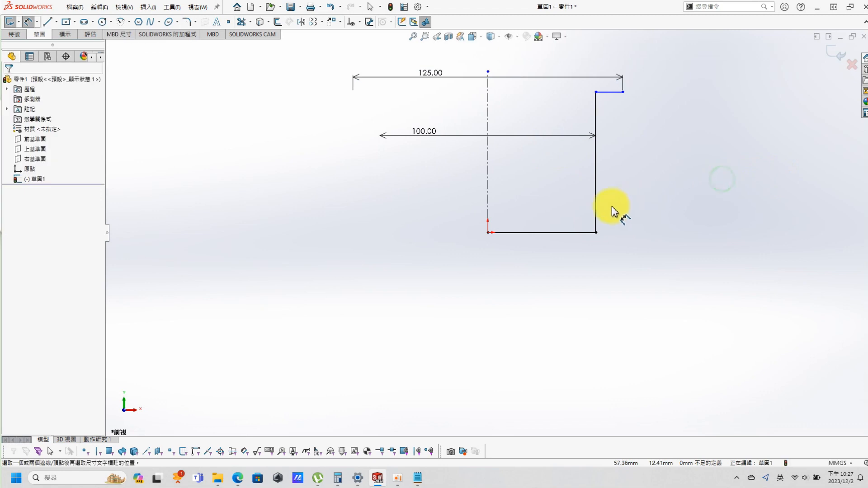
Dimension the vertical wall's height as 100 mm
left_click(596, 212)
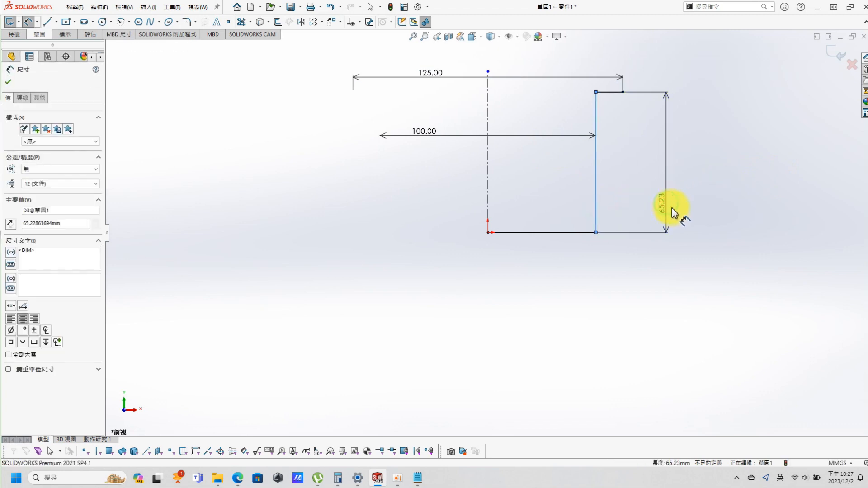
left_click(666, 207)
key("Return")
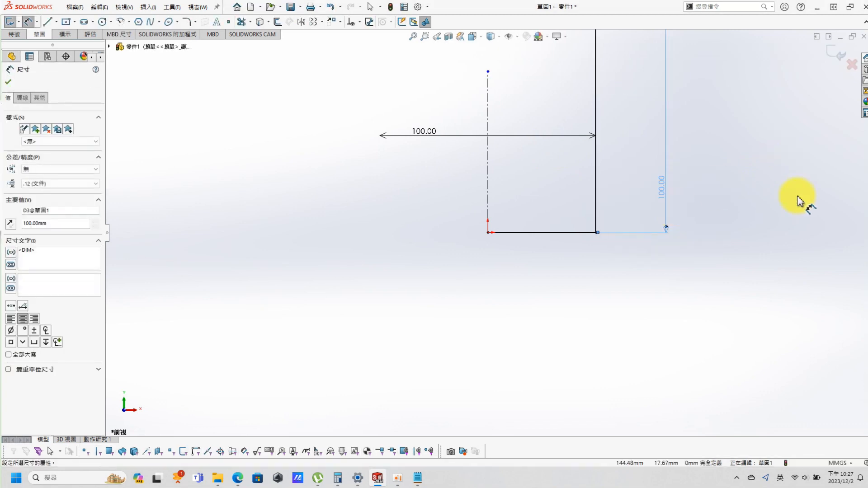
scroll(634, 118, "down", 1)
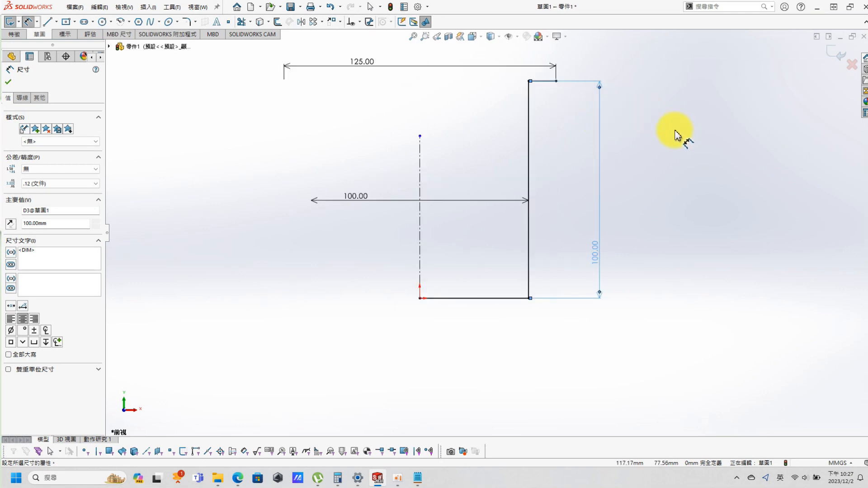
left_click(675, 130)
Fillet the profile's bottom corner with a 2 mm radius and the corner at the flange with a 3 mm radius
key("s")
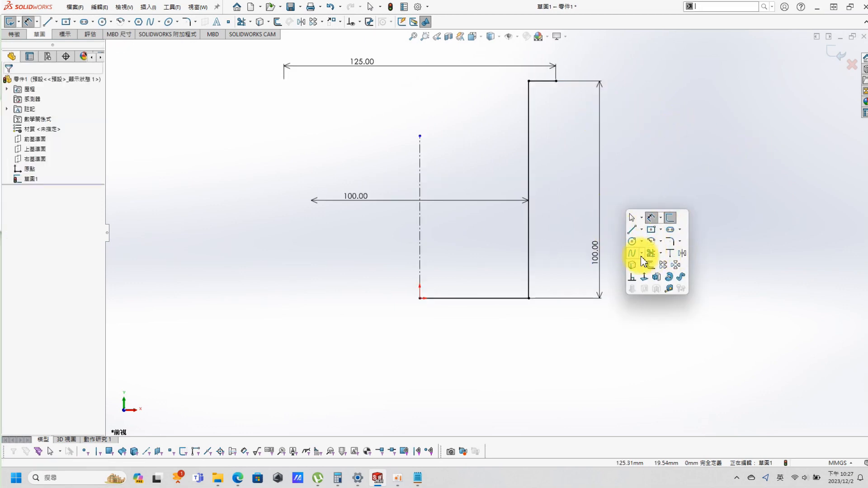
left_click(674, 241)
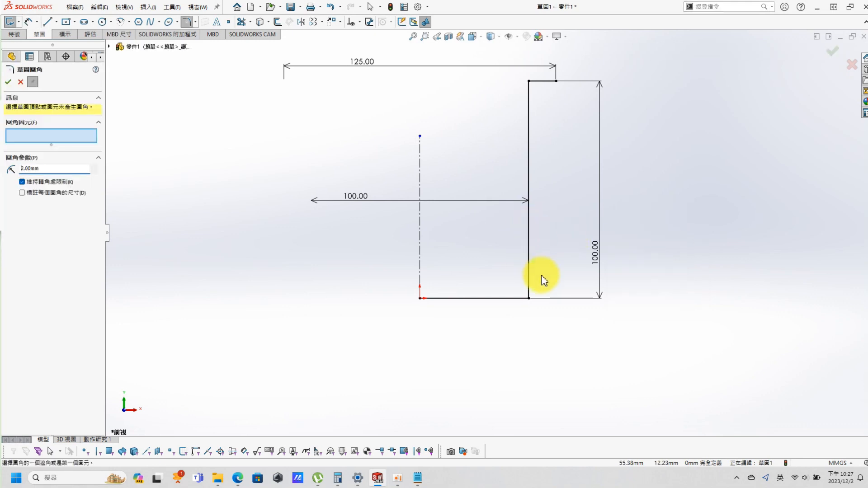
left_click(529, 298)
left_click(8, 83)
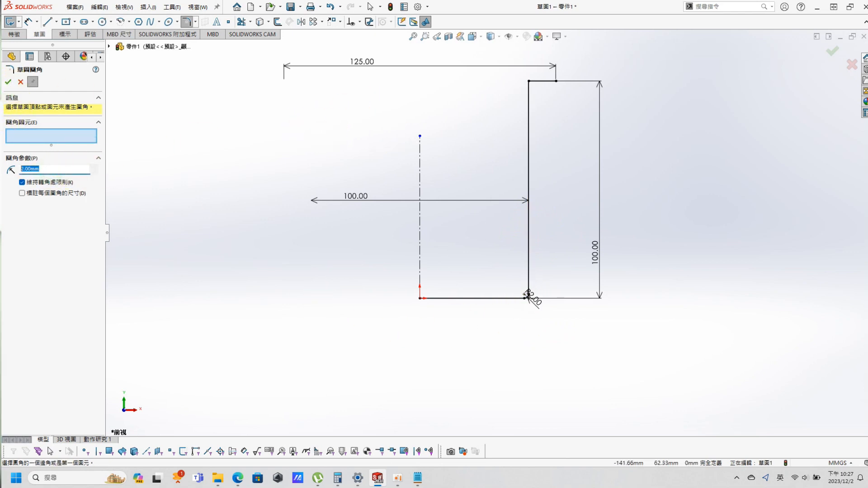
left_click(528, 81)
left_click(10, 83)
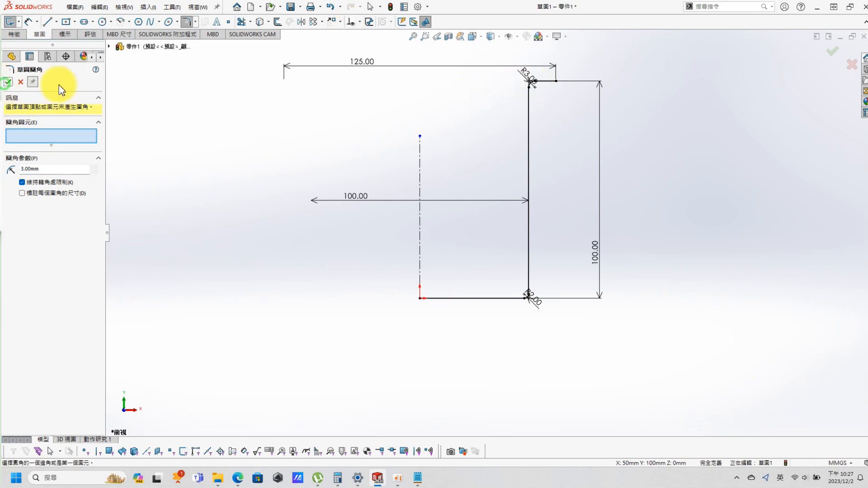
left_click(834, 54)
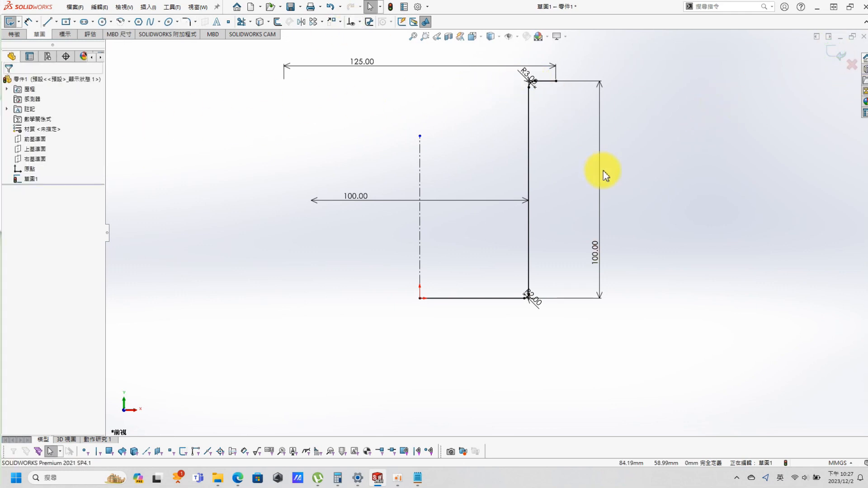
Revolve the open profile 360° about the centerline as a thin feature 1 mm thick, thickened outward
key("s")
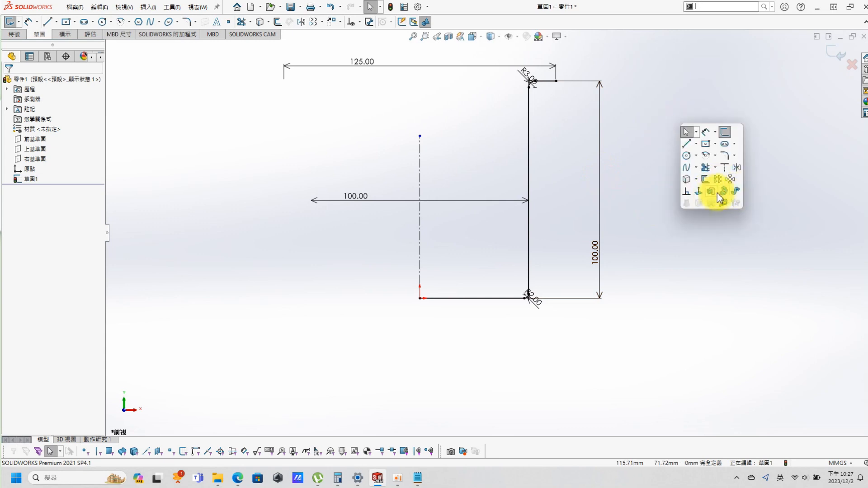
left_click(723, 192)
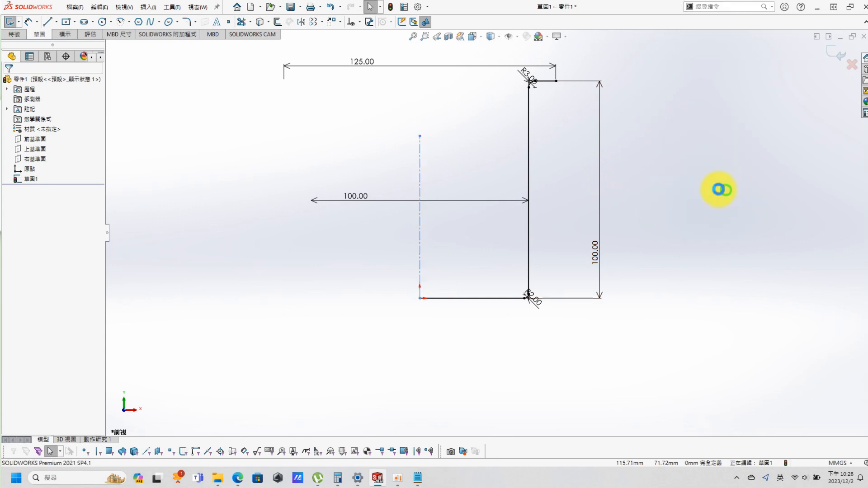
left_click(465, 243)
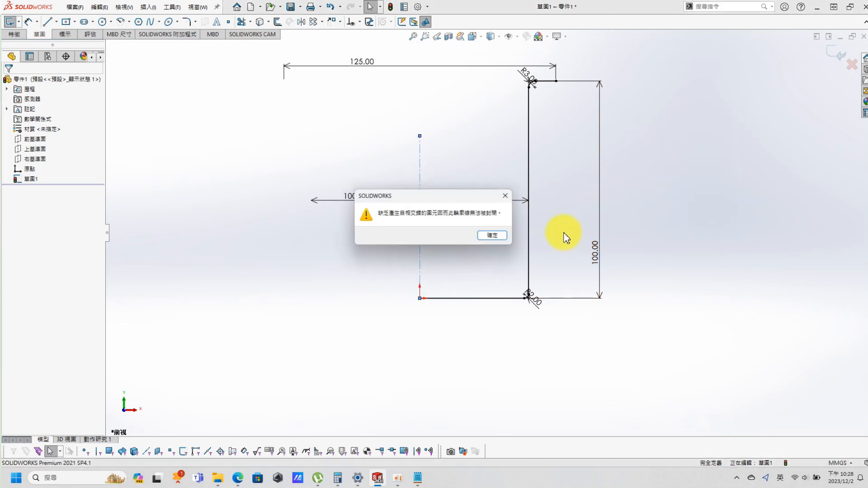
left_click(500, 237)
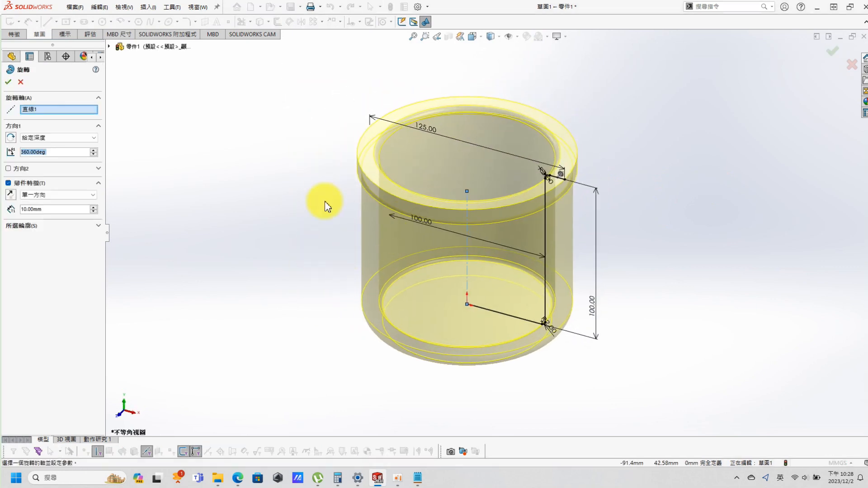
left_click(53, 210)
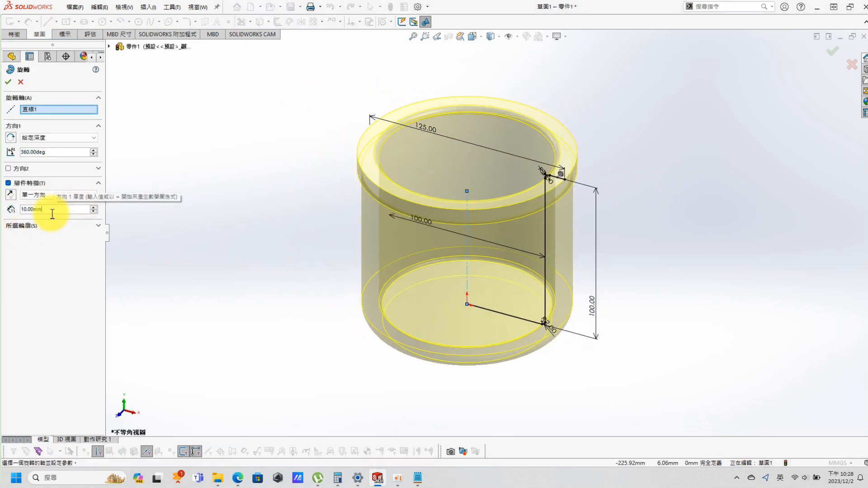
type("1")
key("Return")
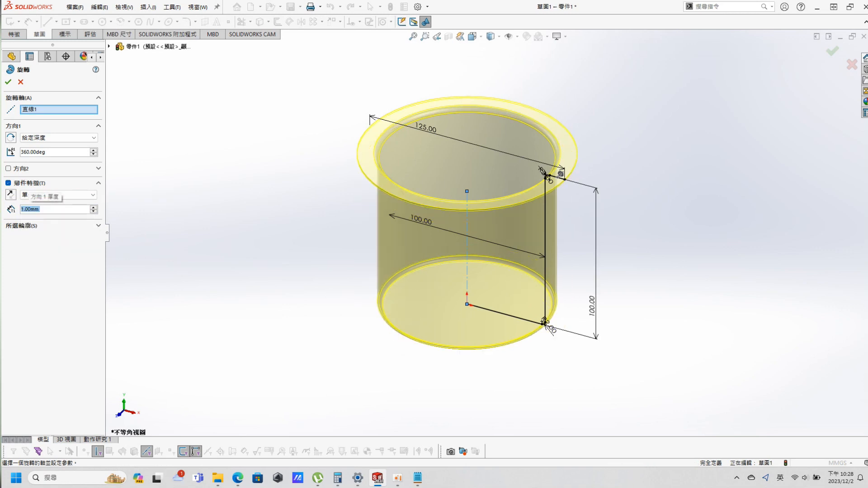
left_click(11, 195)
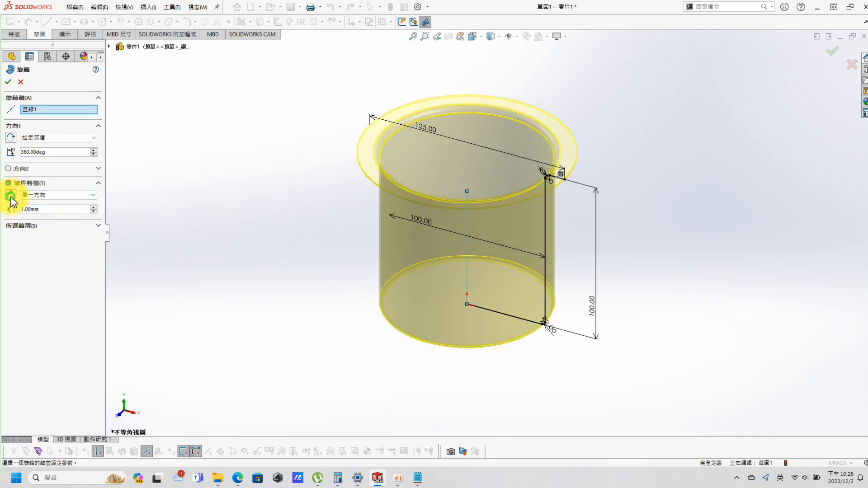
left_click(8, 82)
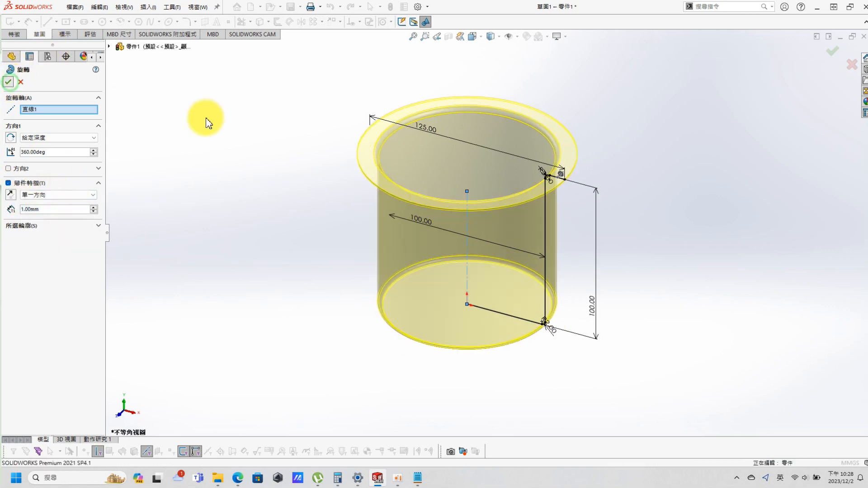
Start a sketch on the cup's inner bottom face and draw a circle about 11 mm in diameter centred on the origin
scroll(493, 174, "down", 5)
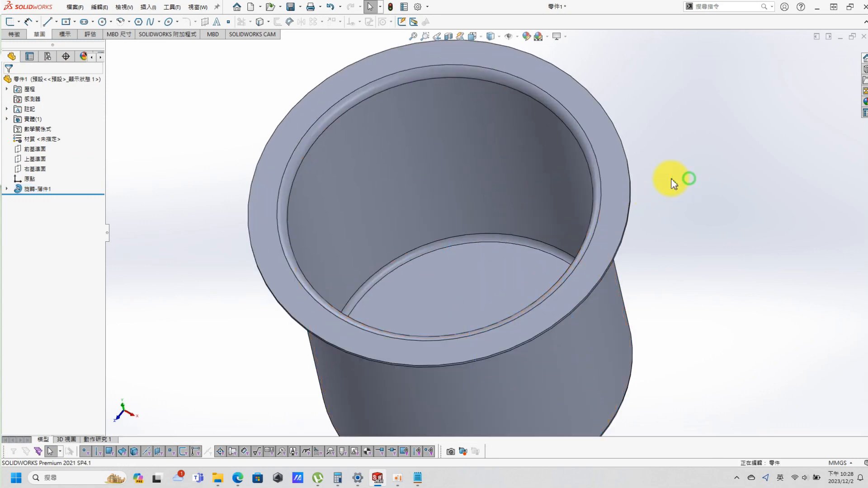
scroll(533, 233, "down", 4)
left_click(445, 284)
left_click(495, 256)
key("s")
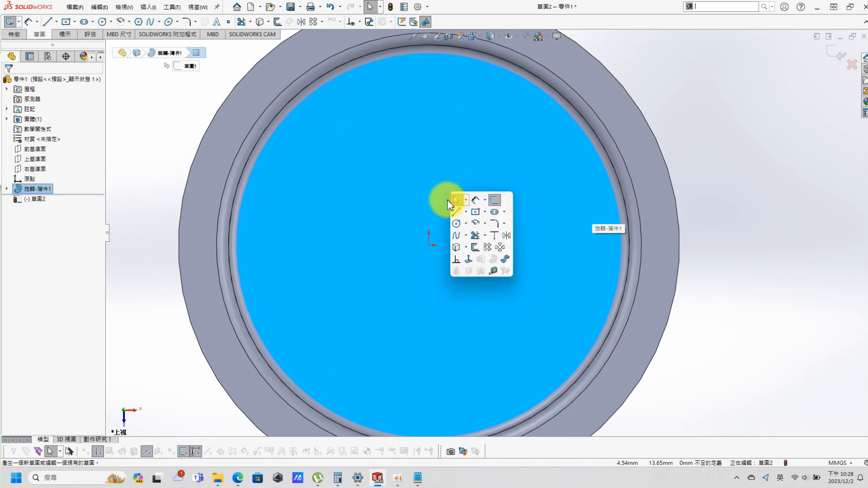
left_click(456, 208)
left_click(428, 248)
left_click(437, 265)
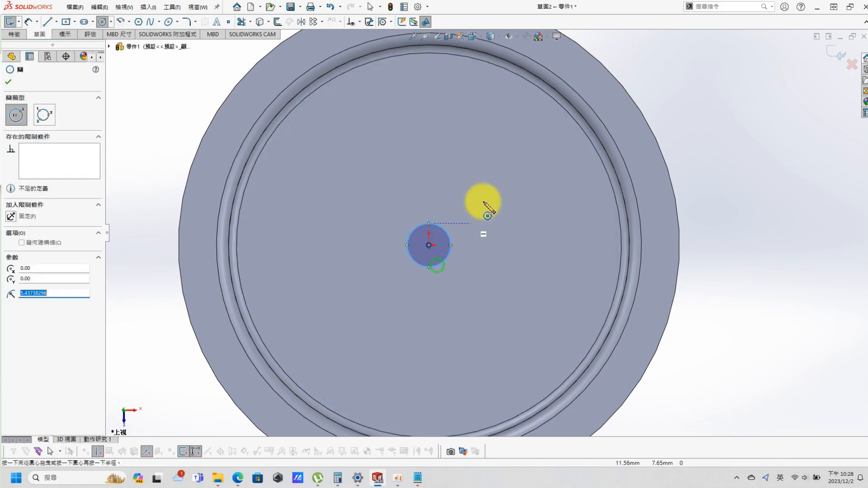
Dimension the circle's diameter as 5 mm
key("s")
left_click(513, 202)
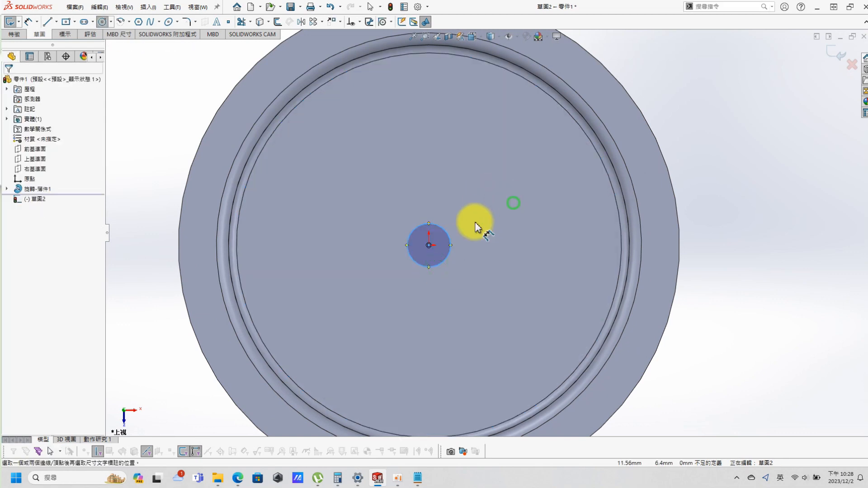
left_click(449, 241)
left_click(454, 200)
key("Return")
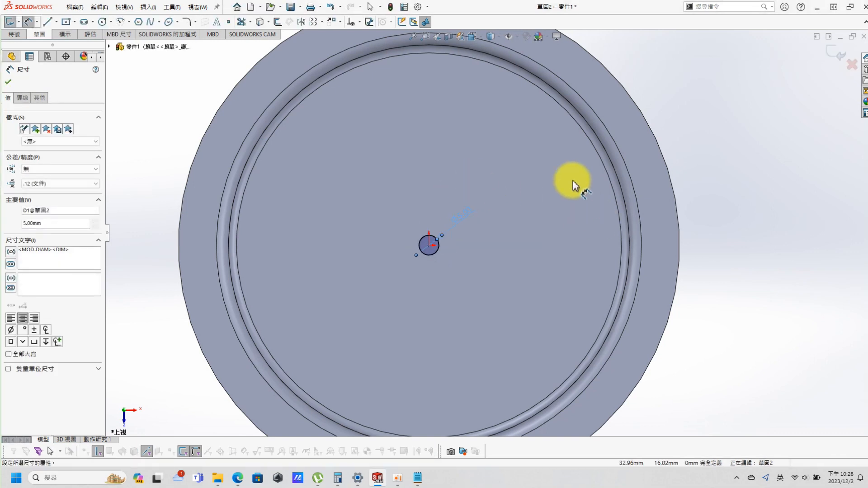
Create a linear sketch pattern of the 5 mm circle along the X axis with 5 instances spaced 10 mm apart
key("Escape")
left_click(435, 252)
left_click(313, 22)
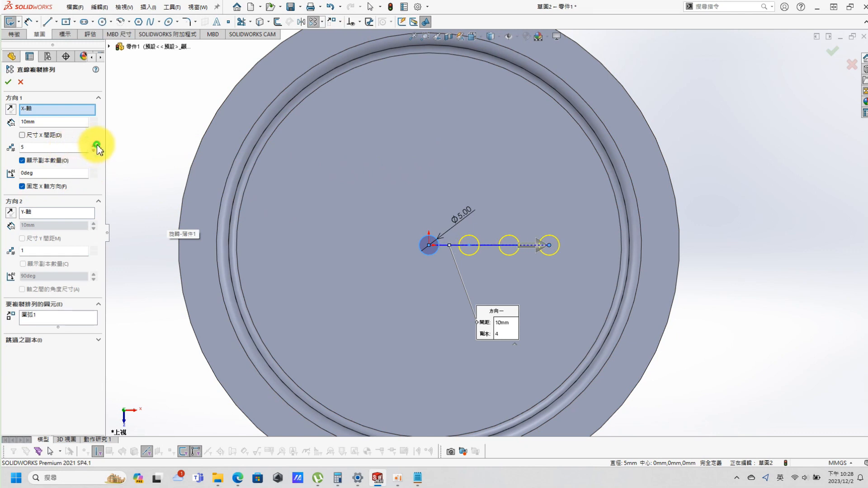
left_click(9, 82)
Add a horizontal relation between the centre points of all five circles in the row
left_click(429, 245)
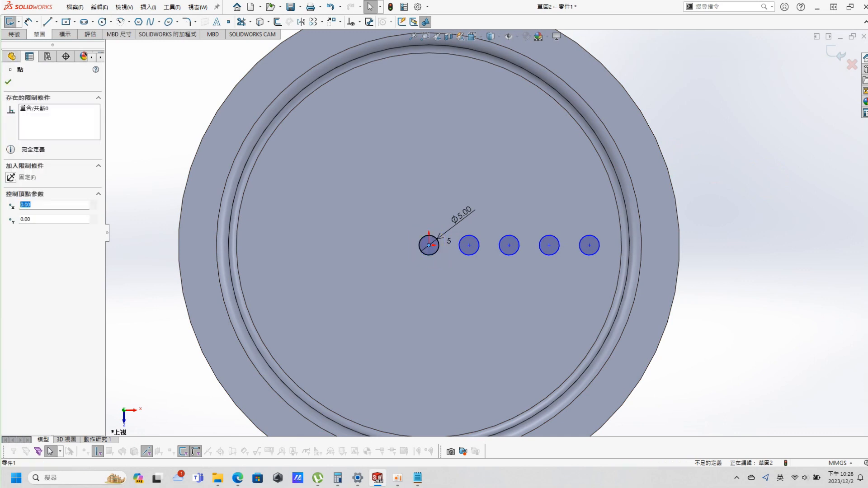
left_click(469, 245, "ctrl")
left_click(509, 245, "ctrl")
left_click(549, 245, "ctrl")
left_click(589, 245, "ctrl")
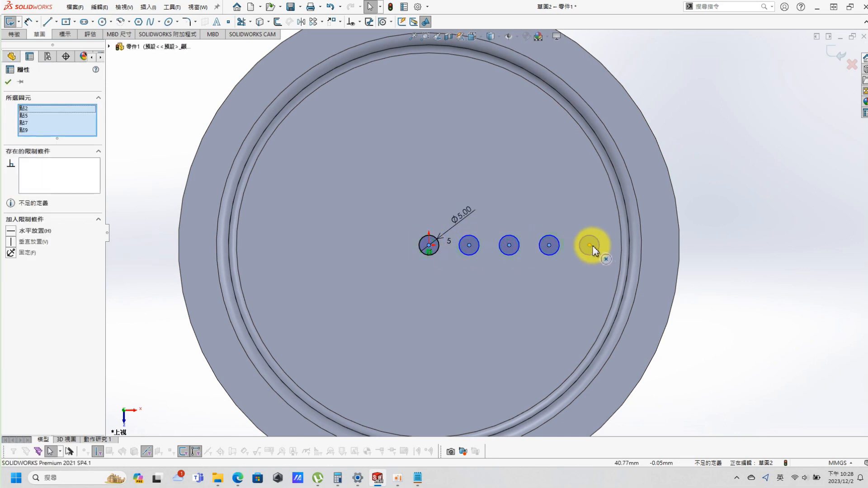
left_click(592, 246, "ctrl")
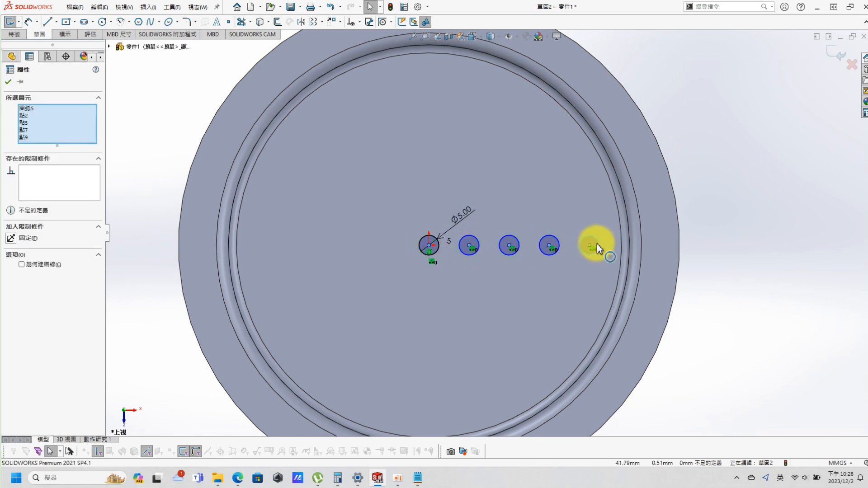
left_click(599, 248, "ctrl")
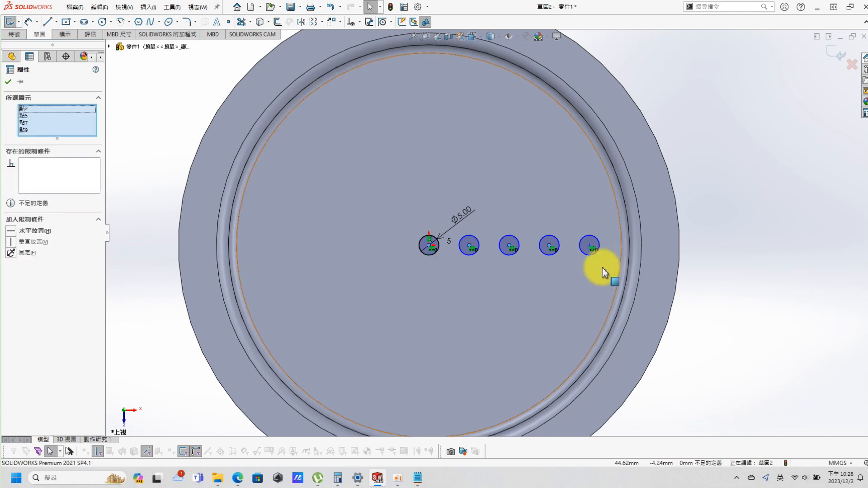
left_click(589, 245, "ctrl")
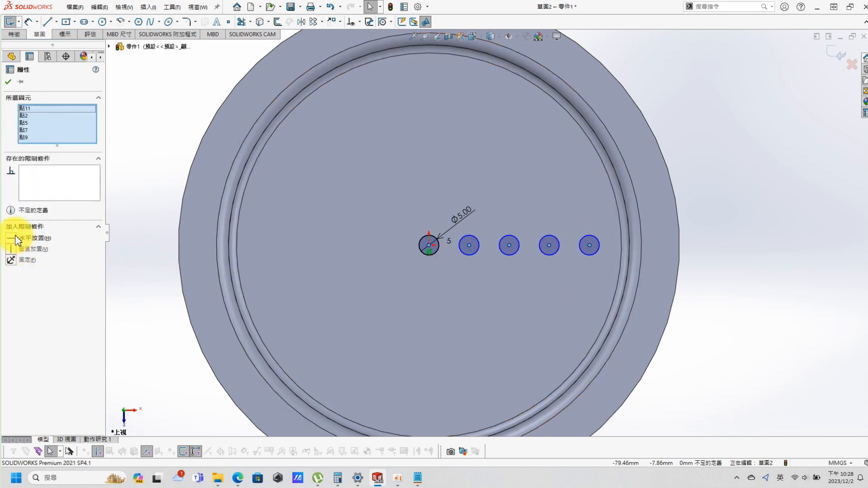
left_click(378, 228)
left_click_drag(368, 189, 615, 279)
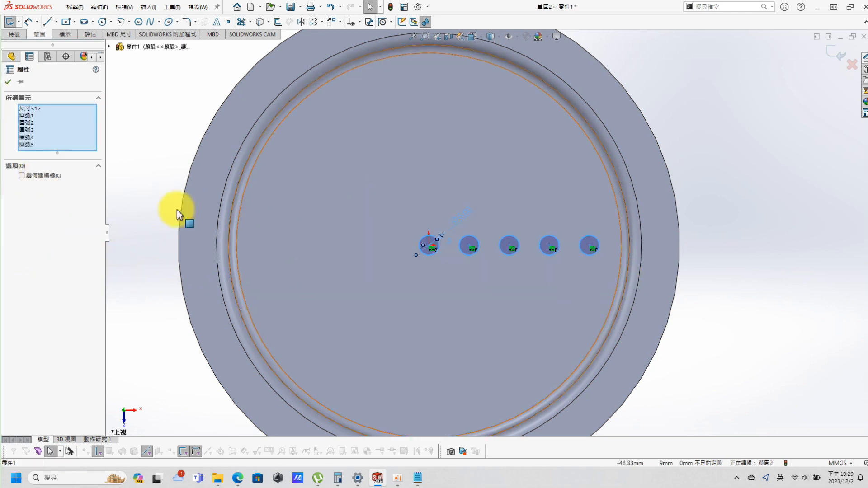
left_click(98, 167)
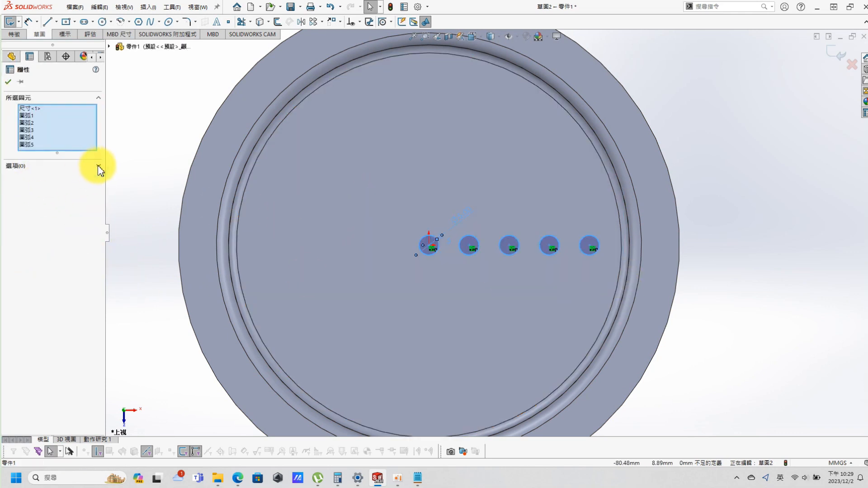
left_click(98, 167)
key("Escape")
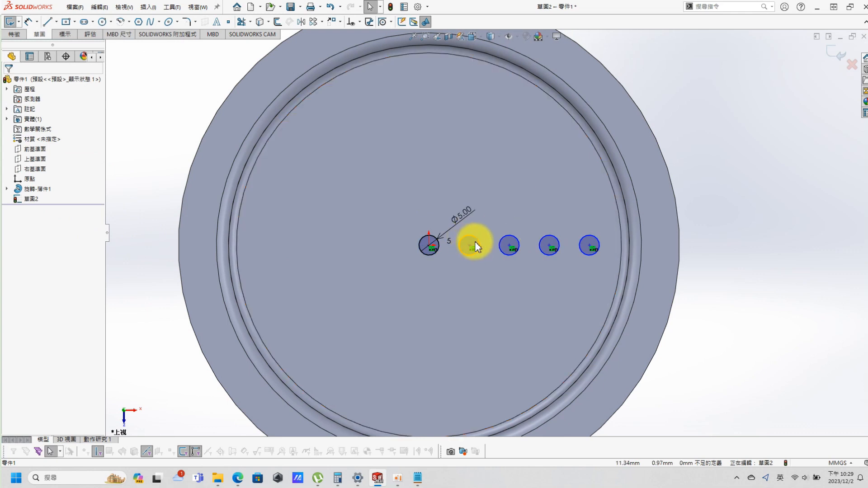
Add an equal relation to the five circles in the row
left_click(476, 247)
left_click(508, 240, "ctrl")
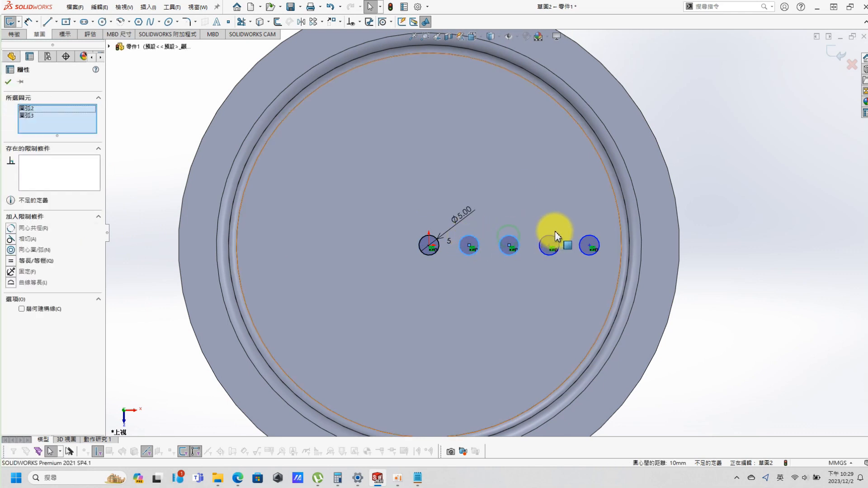
left_click(550, 239, "ctrl")
left_click(592, 243, "ctrl")
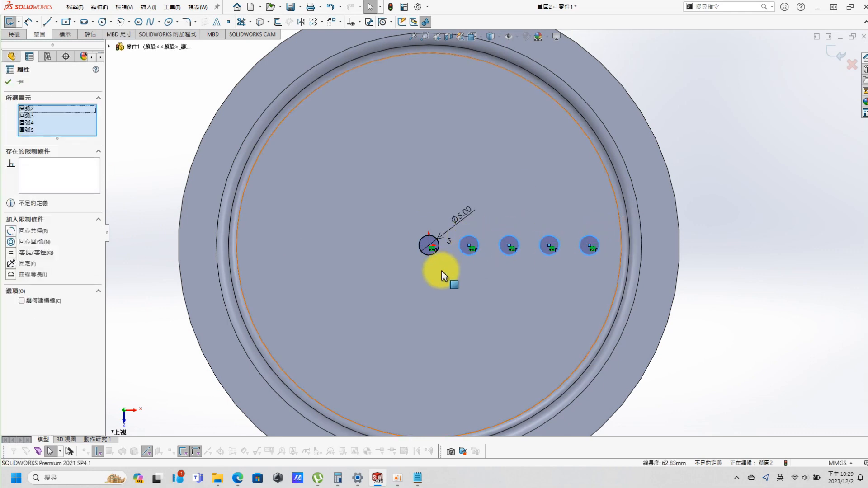
left_click(424, 250, "ctrl")
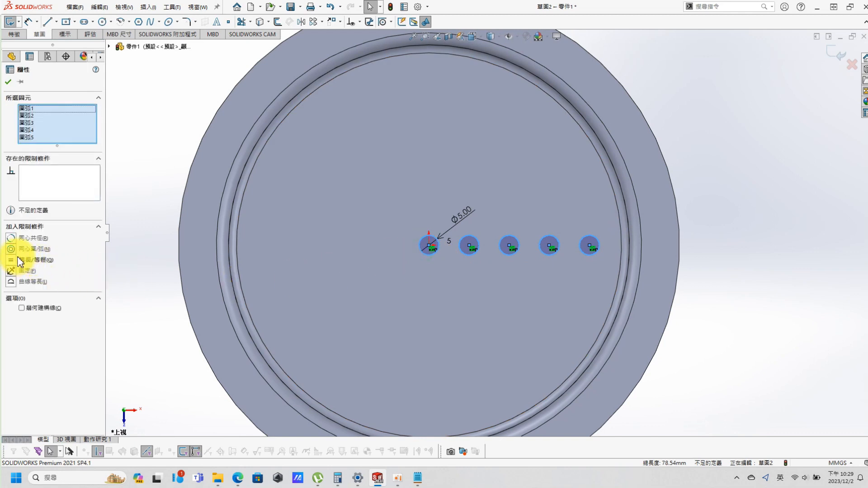
left_click(14, 260)
left_click(780, 188)
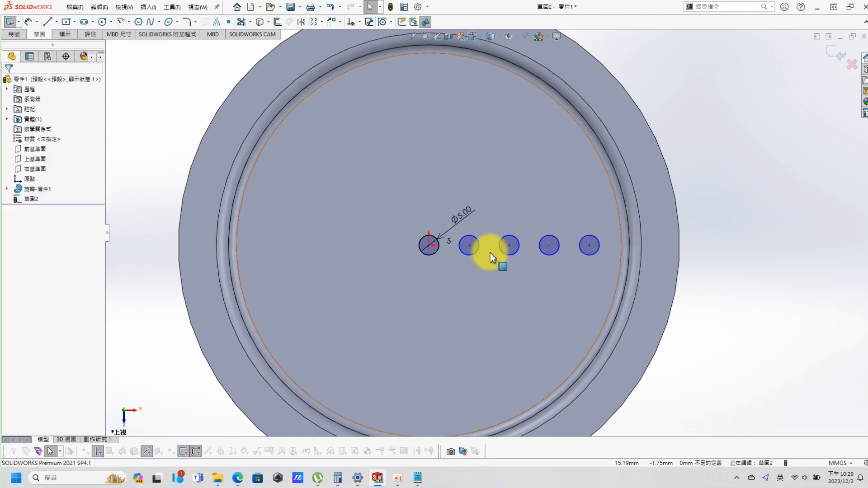
Dimension the spacing between the origin circle and the second circle as 10 mm
key("s")
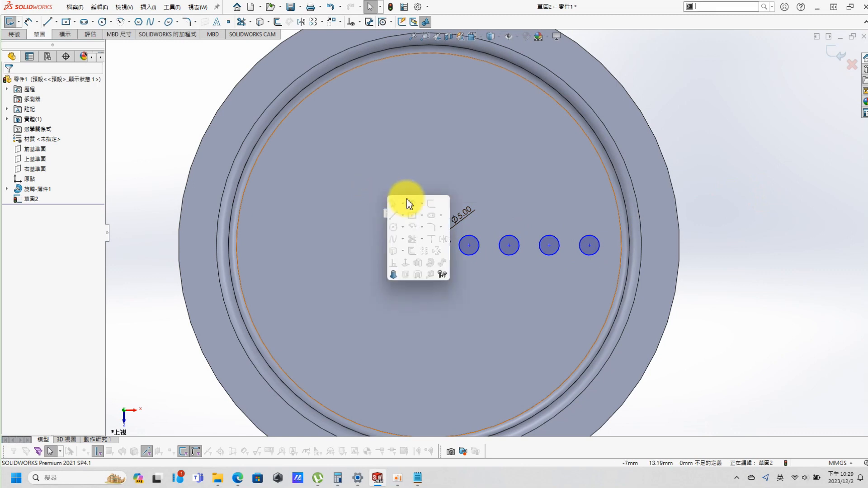
left_click(408, 201)
left_click(437, 253)
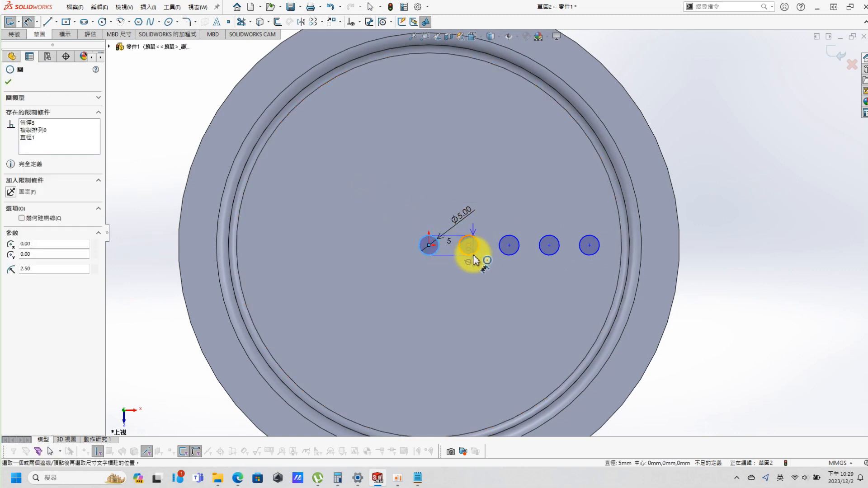
left_click(472, 258)
left_click(452, 278)
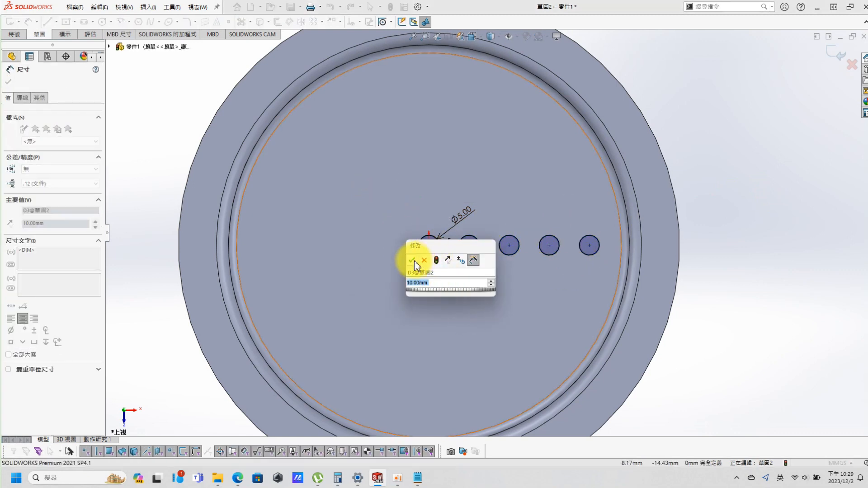
left_click(412, 260)
Create a circular sketch pattern of the second circle around the origin with 6 equally spaced instances over 360°
scroll(452, 199, "down", 2)
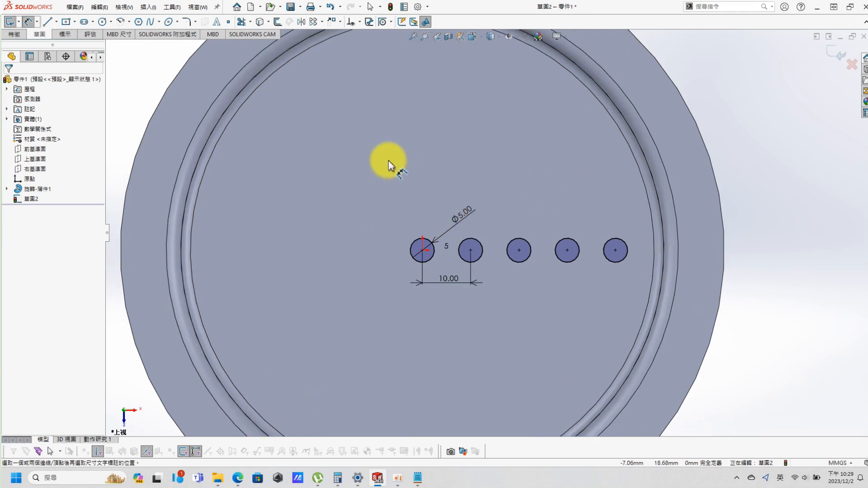
left_click(322, 21)
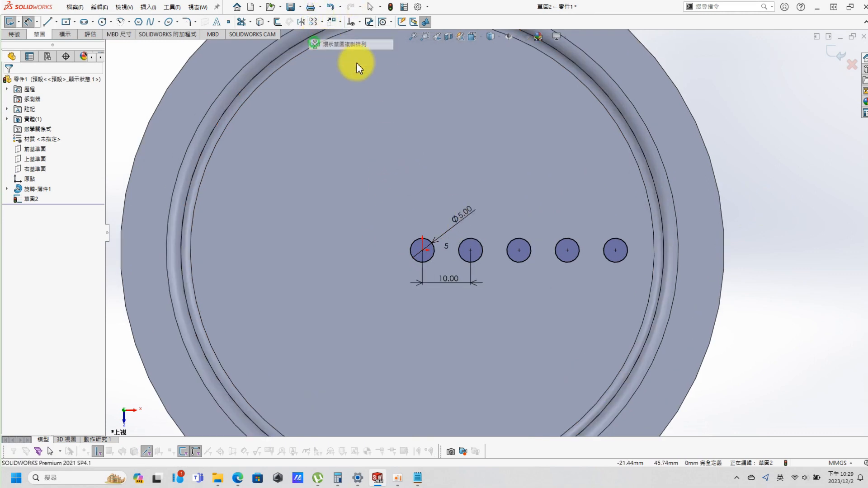
left_click(331, 45)
left_click(477, 246)
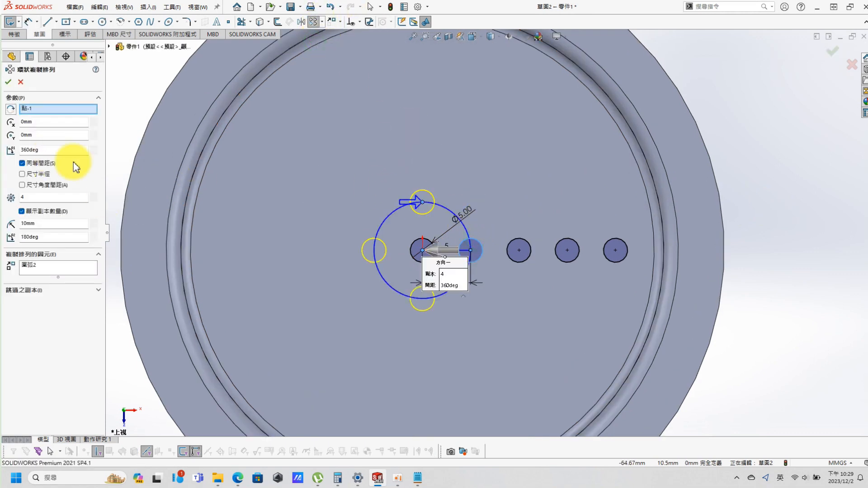
left_click(97, 196)
left_click(96, 195)
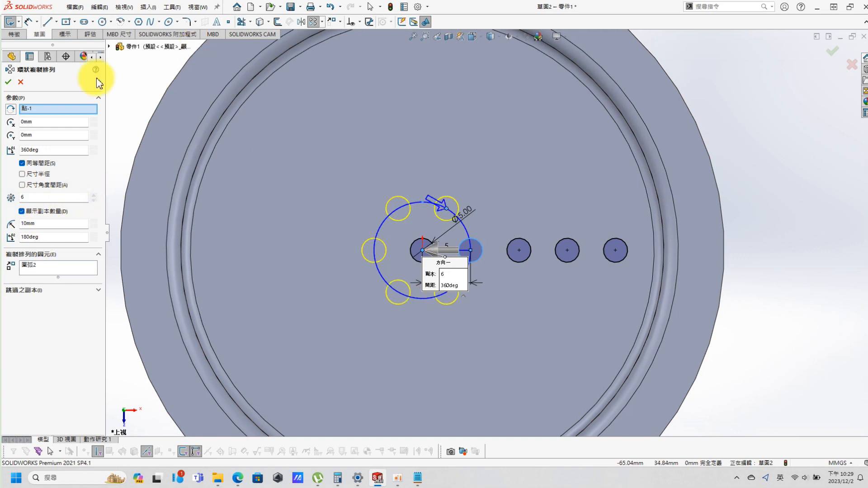
left_click(8, 81)
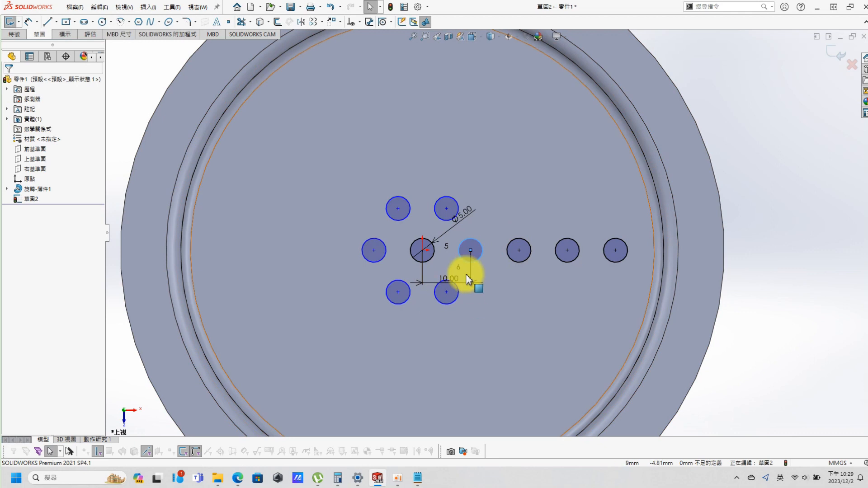
Create a circular sketch pattern of only the third circle around the origin with 10 equally spaced instances over 360°
left_click(322, 22)
left_click(317, 43)
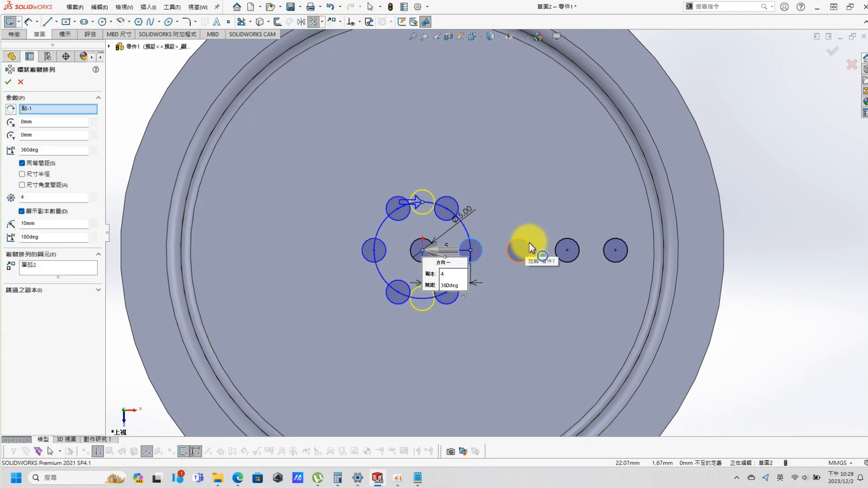
left_click(37, 269)
right_click(39, 270)
left_click(61, 296)
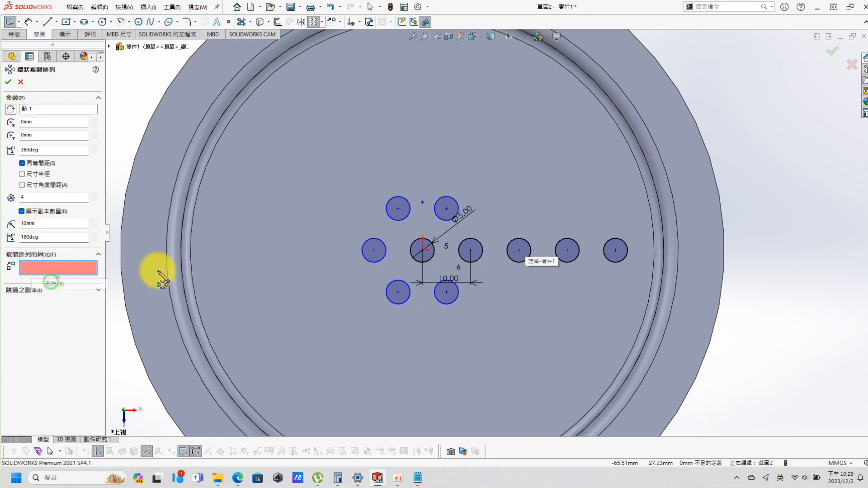
left_click(526, 243)
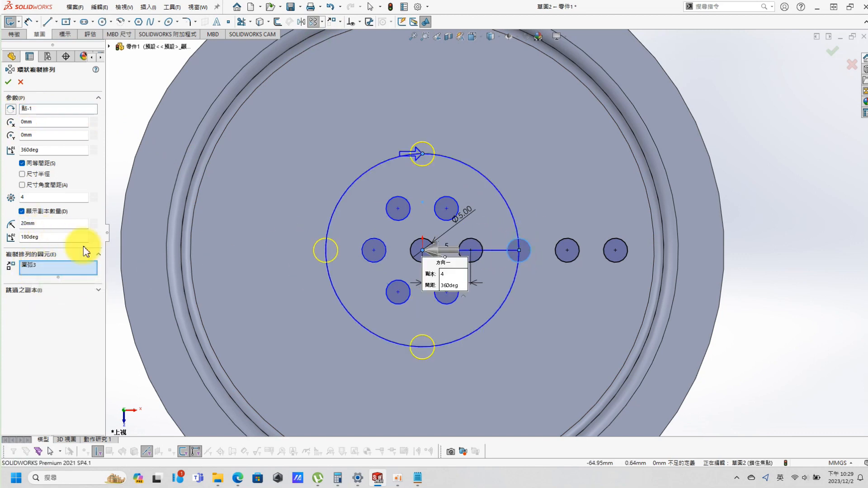
double_click(44, 195)
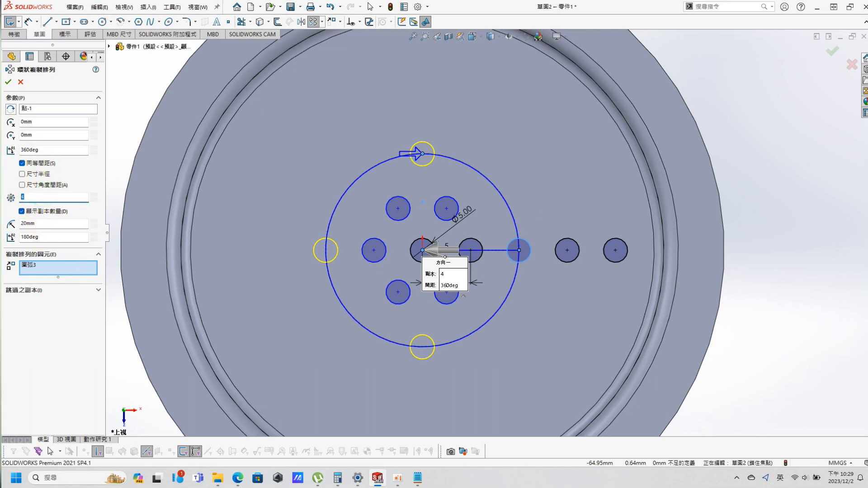
type("64")
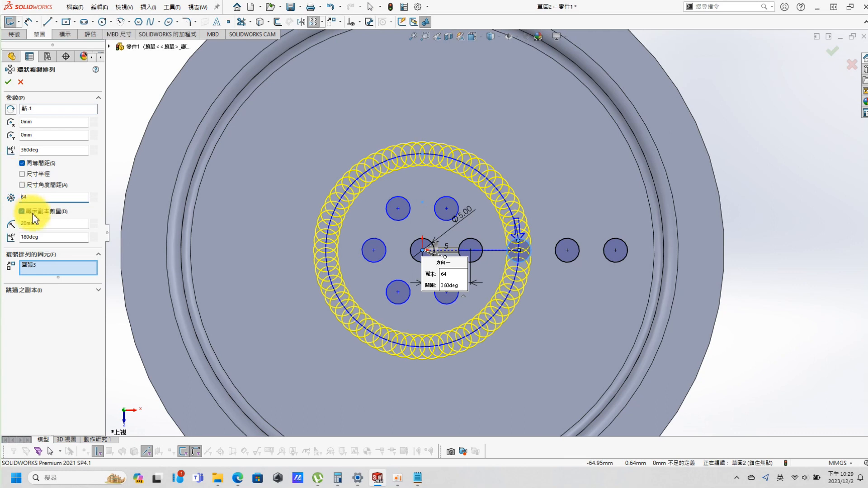
double_click(30, 199)
key("BackSpace")
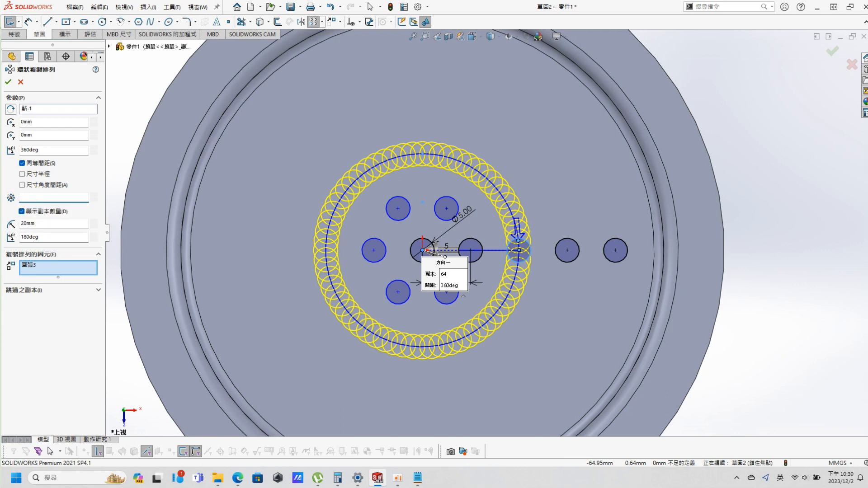
type("10")
key("Return")
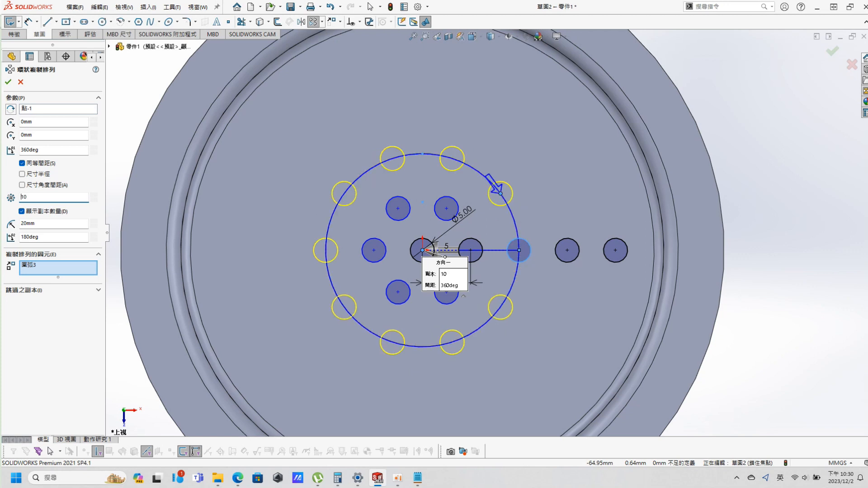
left_click(7, 82)
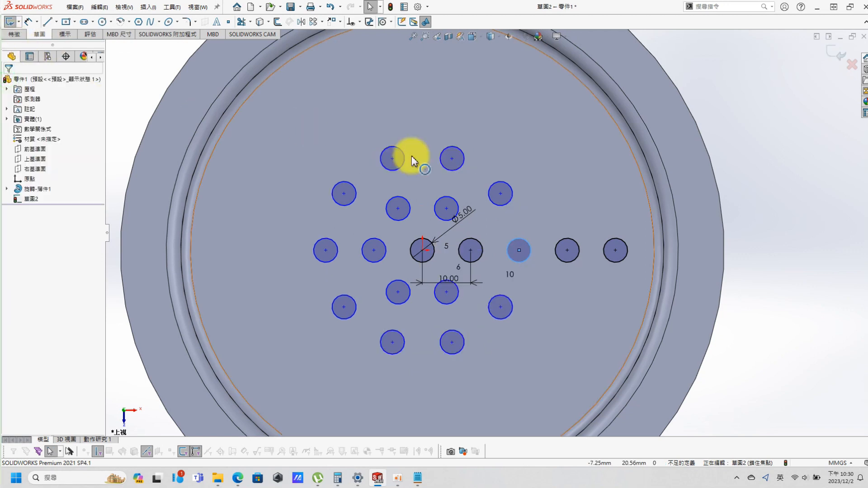
Create a circular sketch pattern of the fourth circle around the origin with 14 equally spaced instances over 360°
left_click(321, 21)
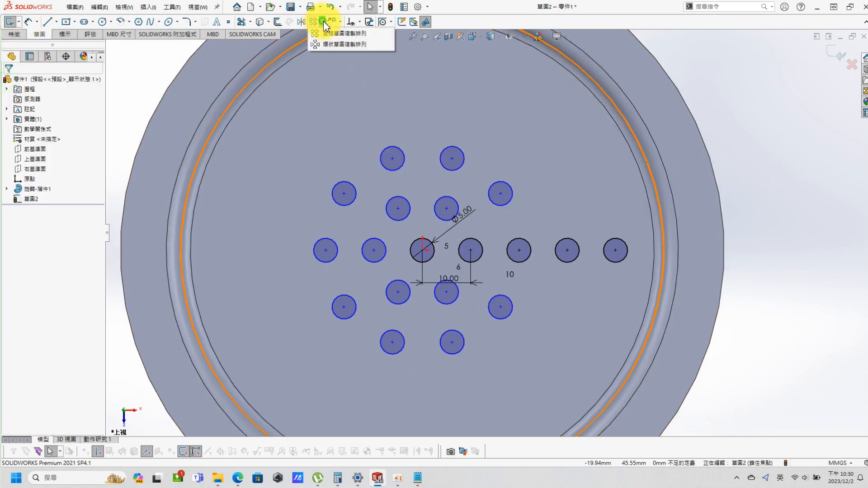
left_click(321, 44)
left_click(563, 241)
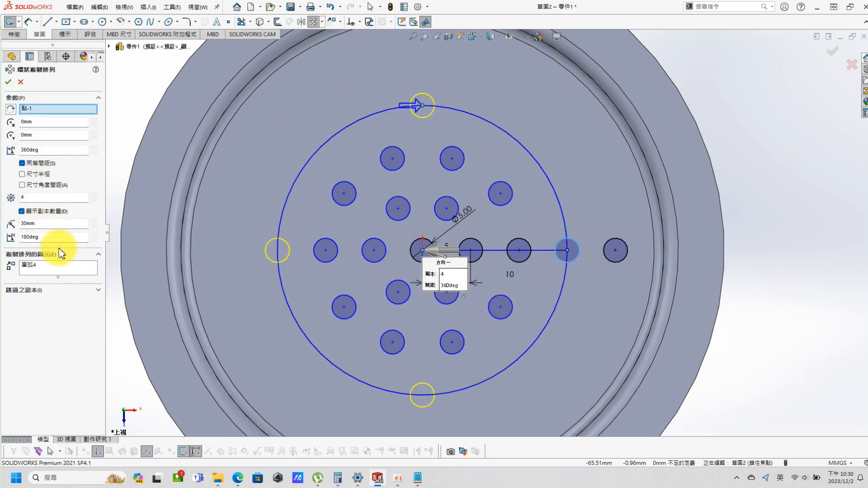
left_click(36, 198)
type("14")
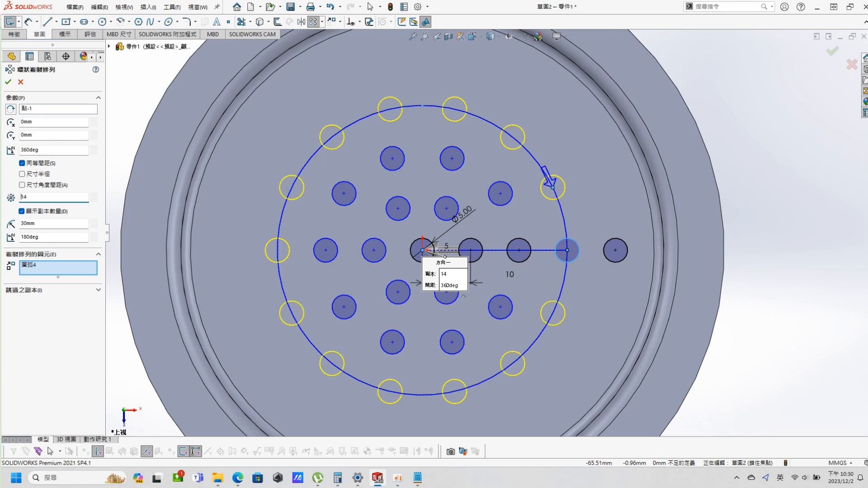
left_click(8, 81)
Create a circular sketch pattern of the fifth circle around the origin with 18 equally spaced instances over 360°
left_click(623, 244)
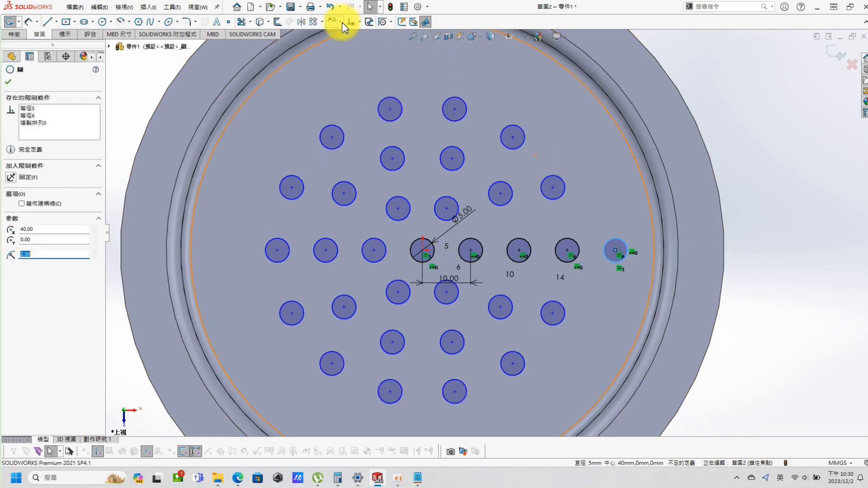
left_click(322, 23)
left_click(328, 51)
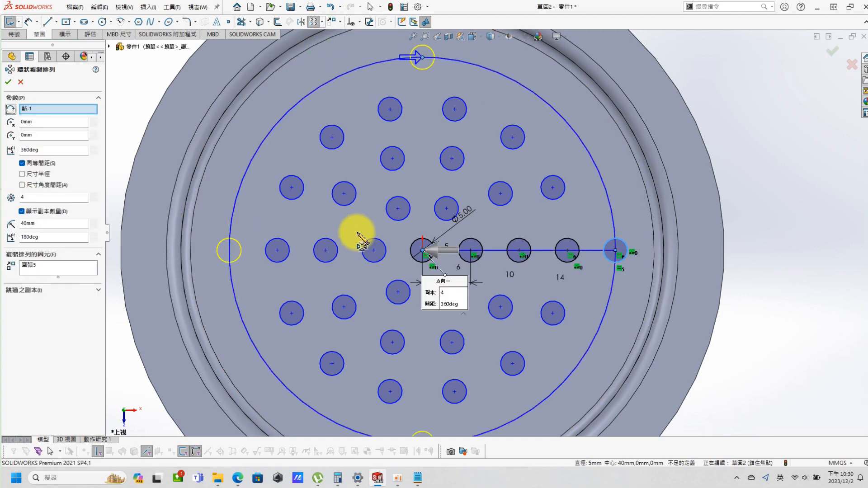
left_click(34, 197)
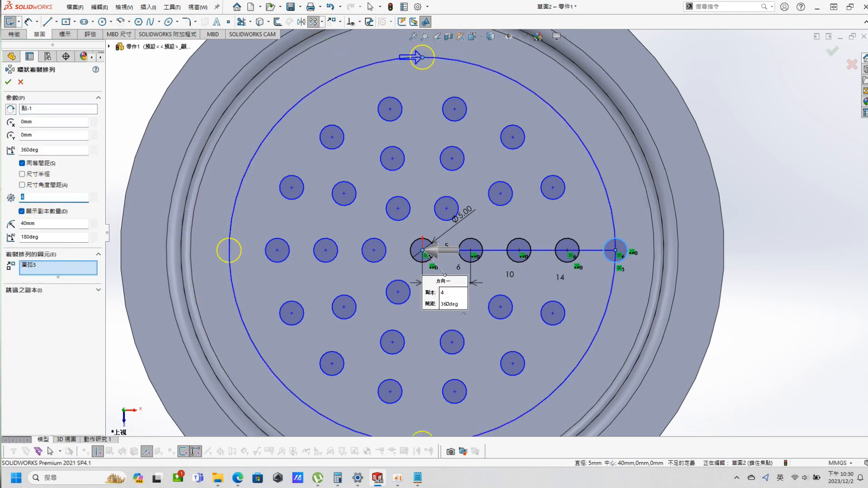
type("18")
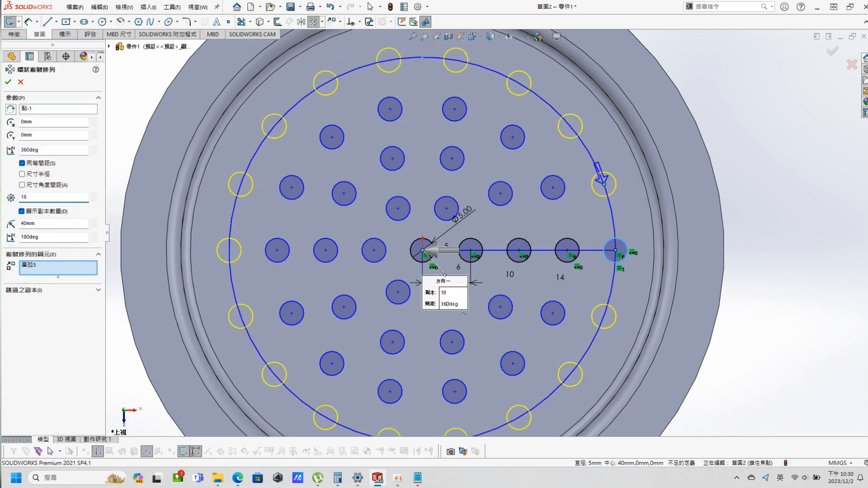
left_click(9, 82)
key("z")
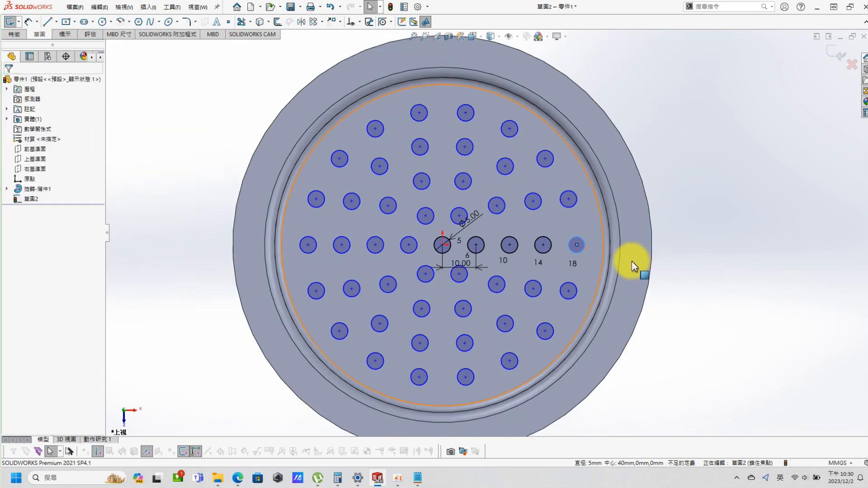
Write the note "hole number=1+6+10+14+18=" in Notepad and complete it with the total worked out in Calculator
left_click(422, 483)
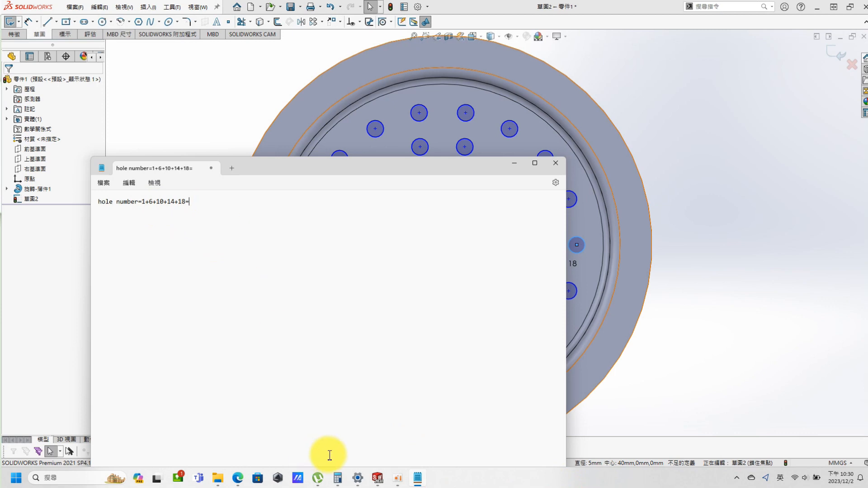
left_click(339, 480)
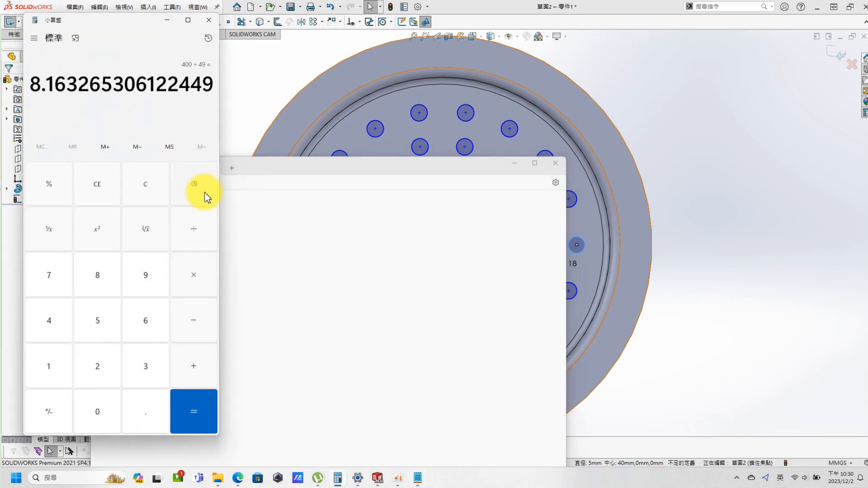
left_click(143, 186)
left_click(50, 367)
left_click(188, 368)
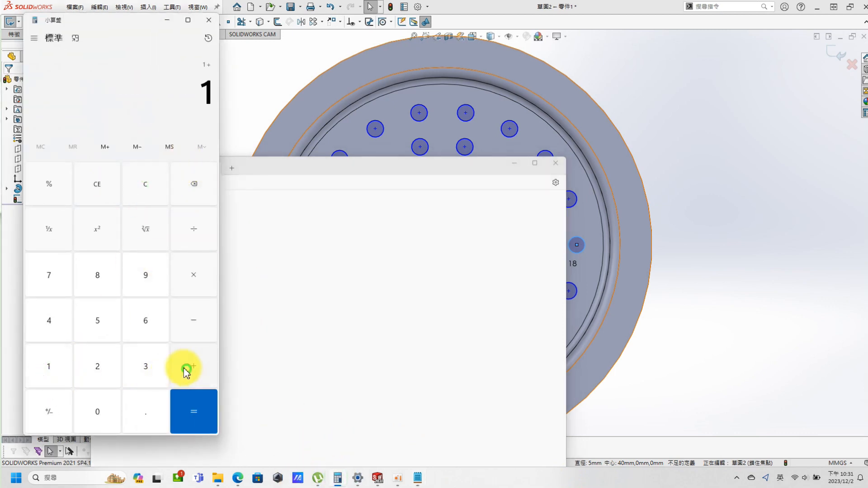
left_click(138, 321)
left_click(192, 362)
left_click(42, 361)
left_click(97, 410)
left_click(193, 366)
left_click(49, 364)
left_click(49, 322)
left_click(194, 367)
left_click(51, 360)
left_click(107, 282)
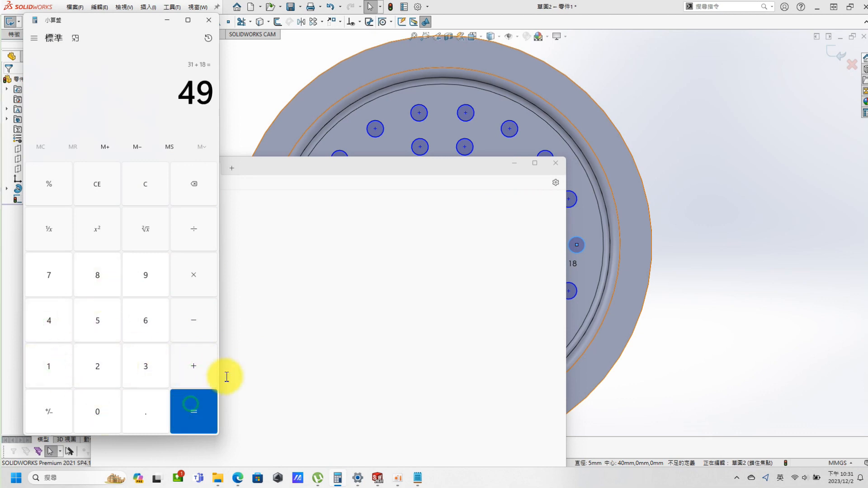
left_click(332, 211)
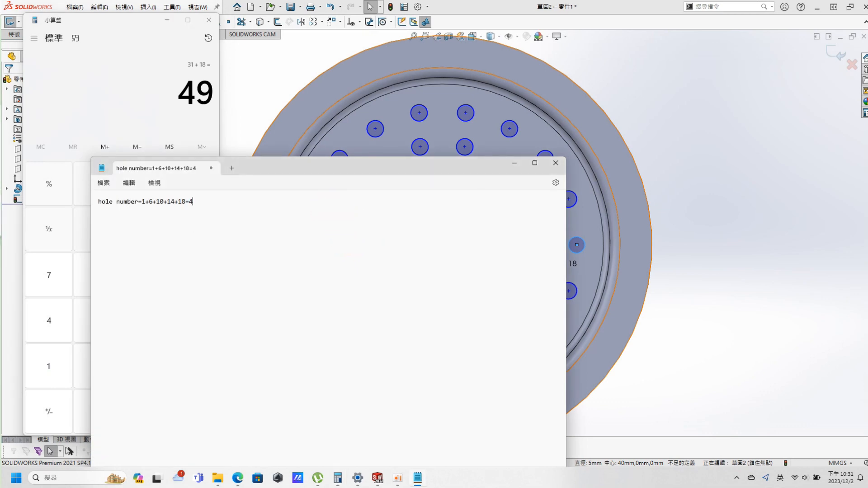
Return to SOLIDWORKS and extrude-cut the hole sketch through all of the cup's bottom
left_click(738, 230)
middle_click_drag(714, 242, 692, 174)
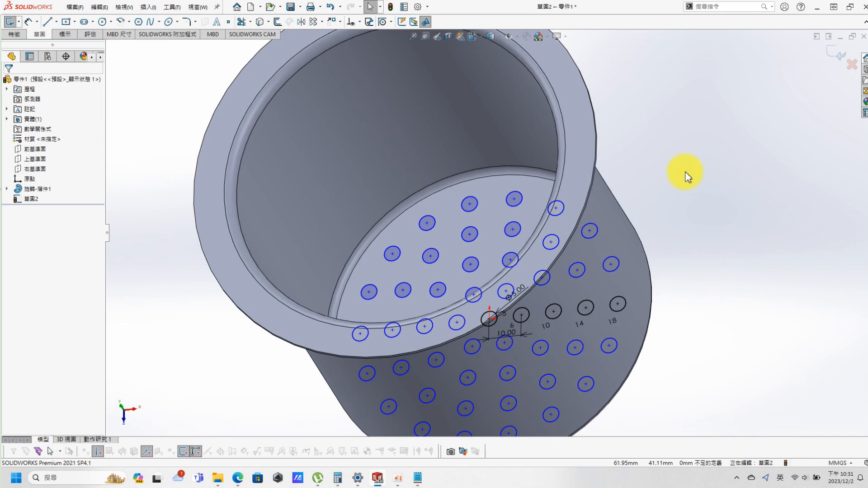
key("s")
left_click(711, 250)
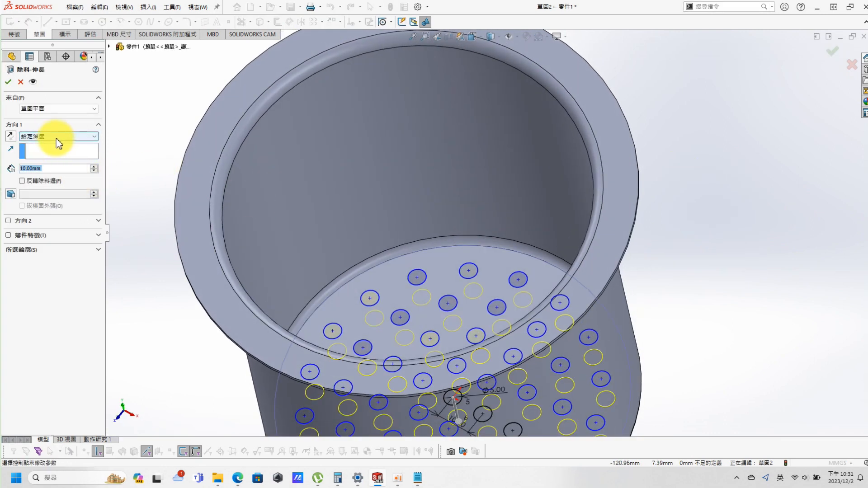
left_click(59, 137)
left_click(65, 151)
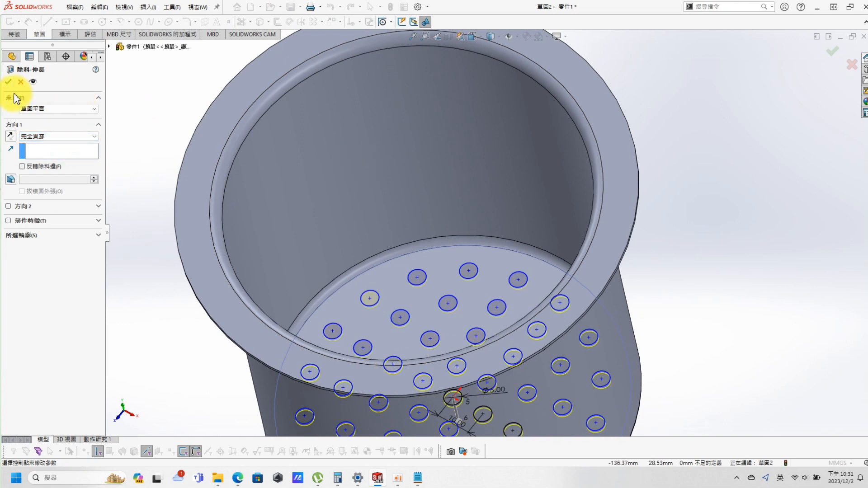
left_click(8, 82)
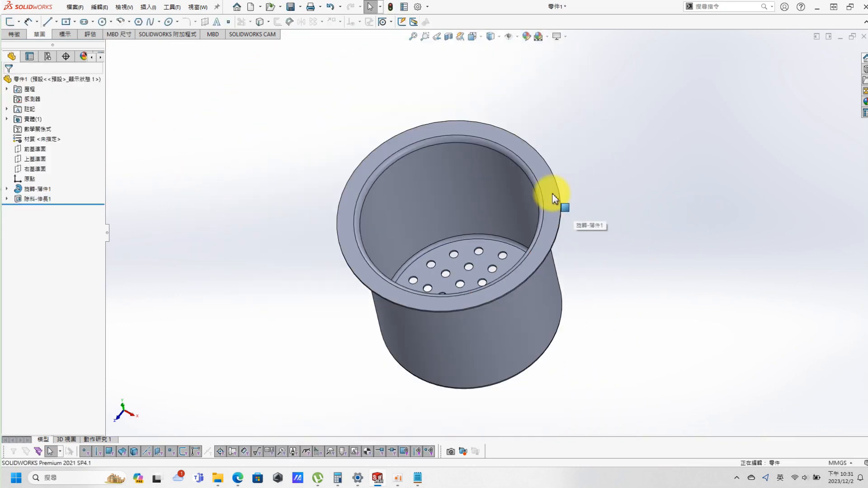
Save the part as 零件1.SLDPRT in the parent folder of test 1
key("ctrl+s")
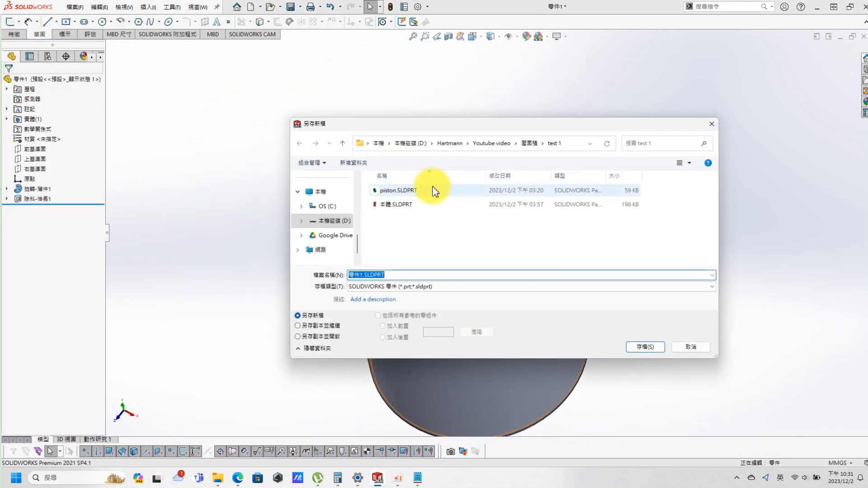
left_click(526, 144)
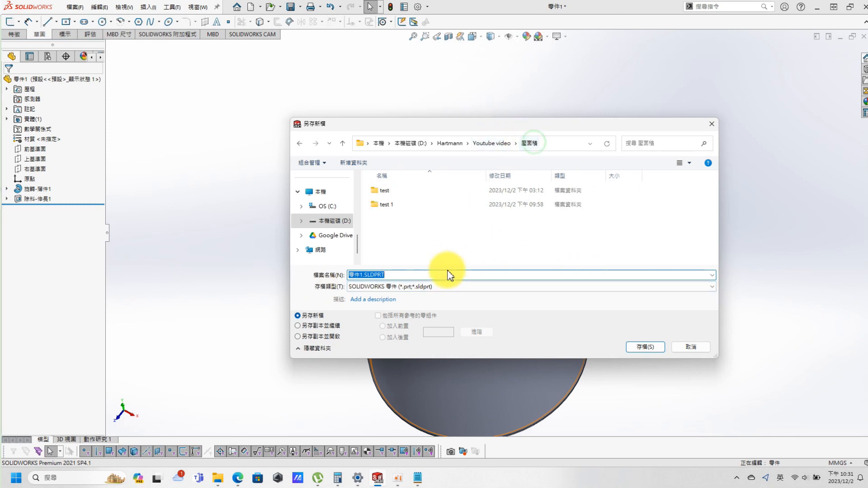
left_click(642, 347)
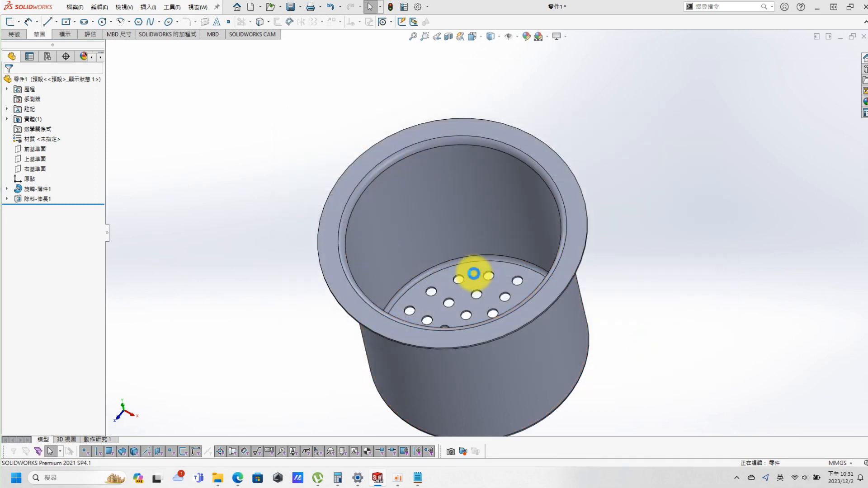
Change the whole part's appearance colour to green with RGB 63, 255, 47
scroll(442, 238, "up", 2)
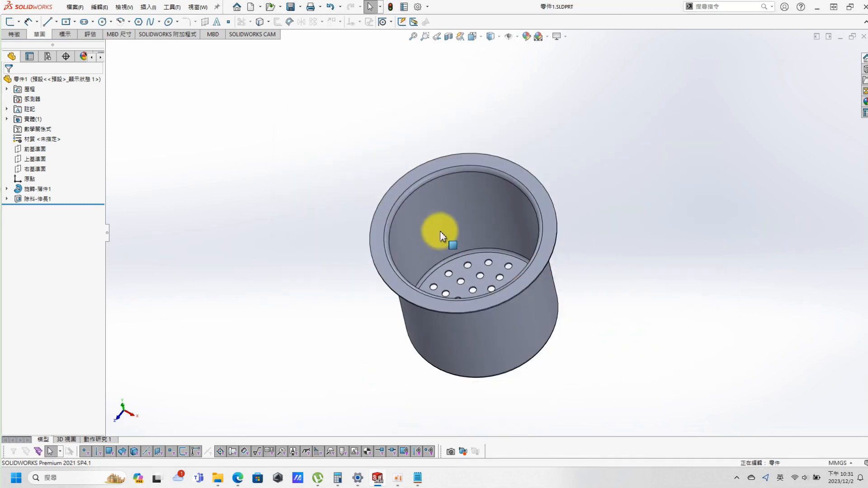
right_click(57, 84)
left_click(199, 166)
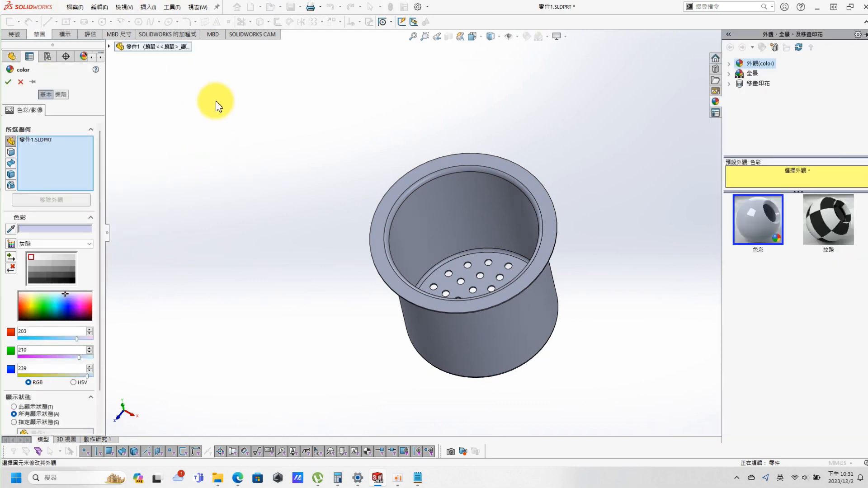
left_click(42, 304)
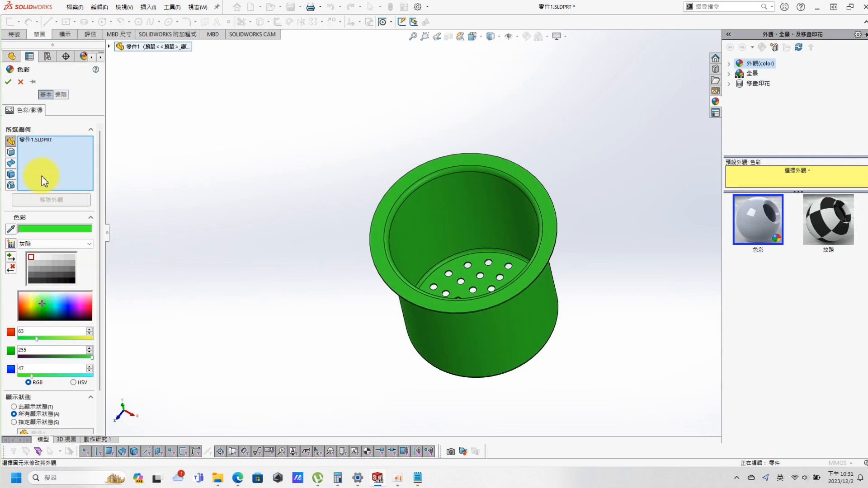
left_click(9, 82)
left_click(301, 170)
Create a new part and sketch a vertical construction line upward from the origin on the Front Plane
left_click(252, 7)
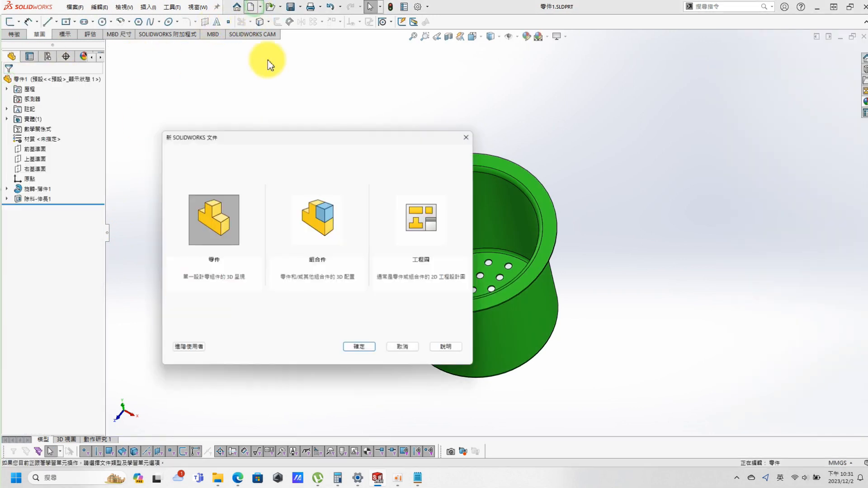
double_click(217, 219)
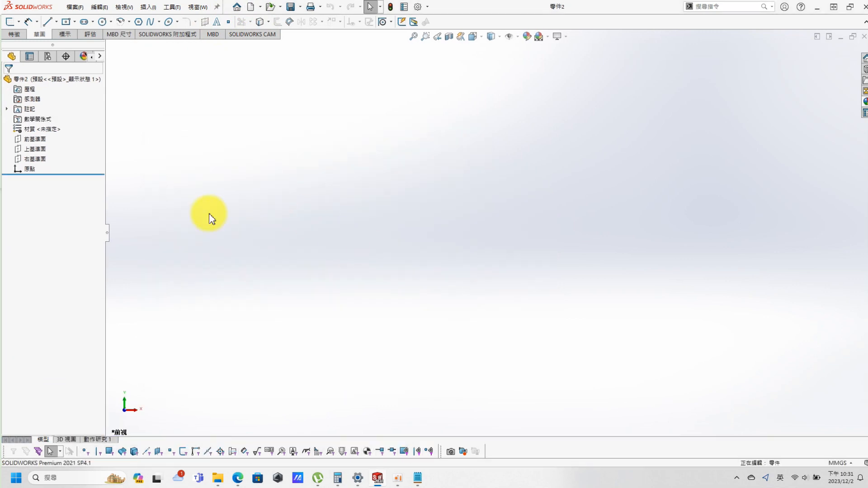
left_click(50, 140)
left_click(42, 127)
left_click(47, 22)
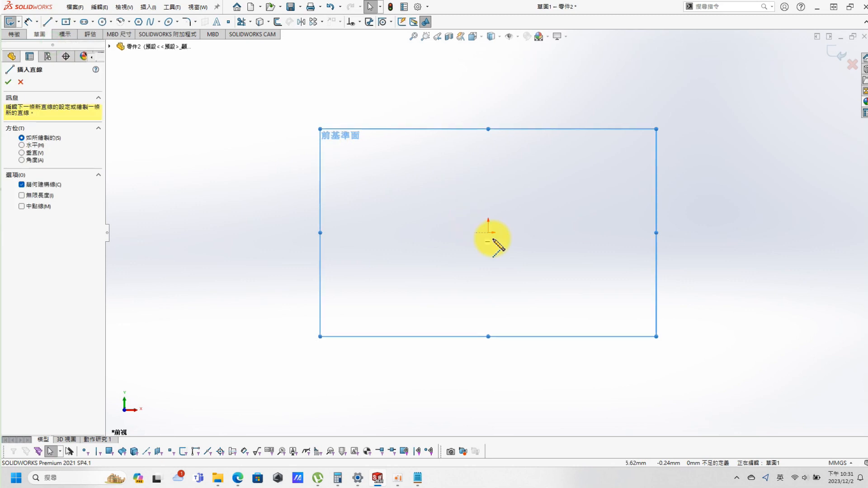
left_click(487, 232)
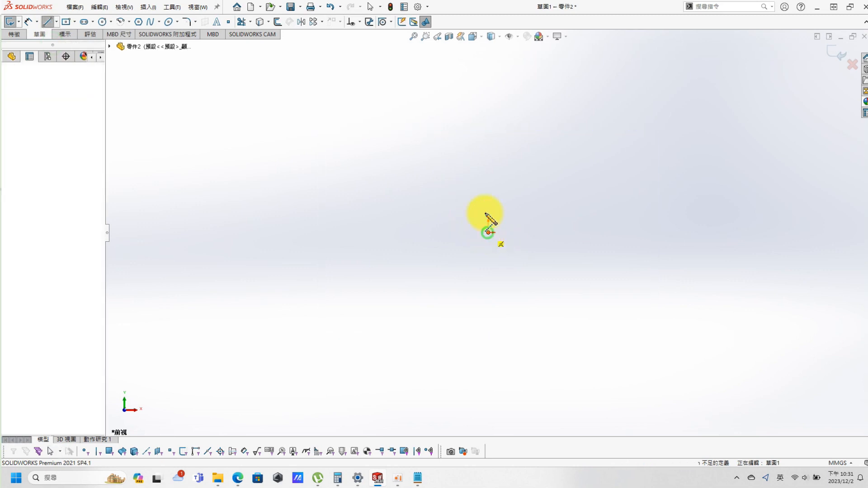
left_click(488, 102)
key("Escape")
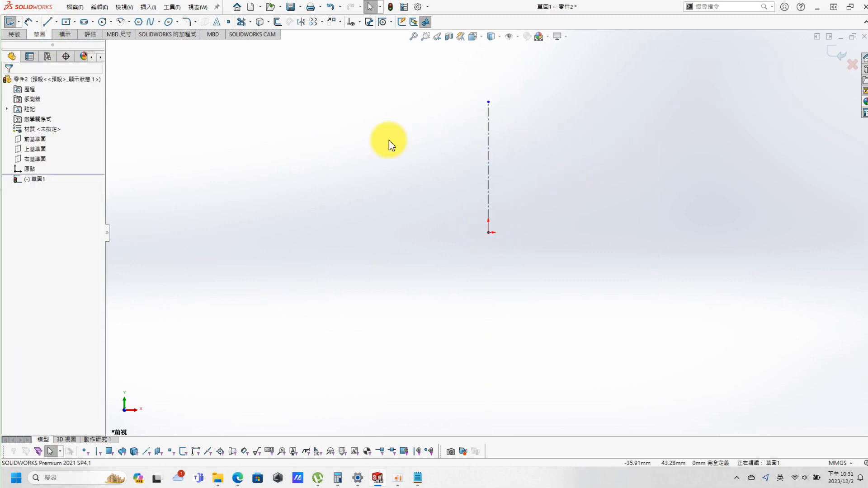
Sketch a corner rectangle from the origin, about 93 mm wide and 31 mm high, alongside the construction line
left_click(82, 21)
left_click(74, 22)
left_click(70, 34)
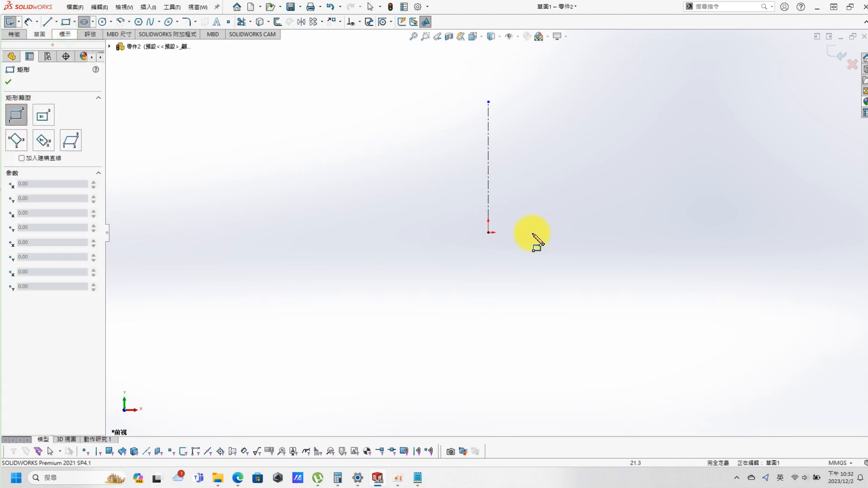
left_click(488, 232)
left_click(663, 174)
Dimension the rectangle's outer vertical edge about the construction line as a 100 mm diameter
right_click_drag(644, 109, 673, 201)
left_click(664, 204)
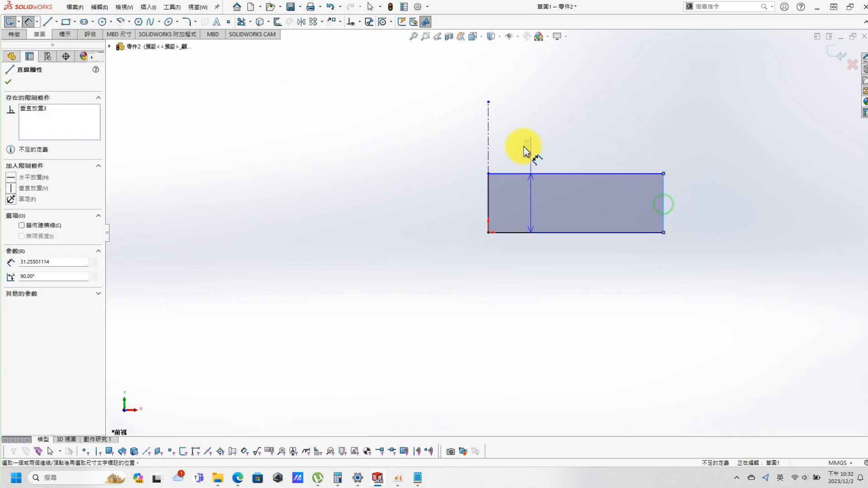
left_click(488, 145)
left_click(436, 164)
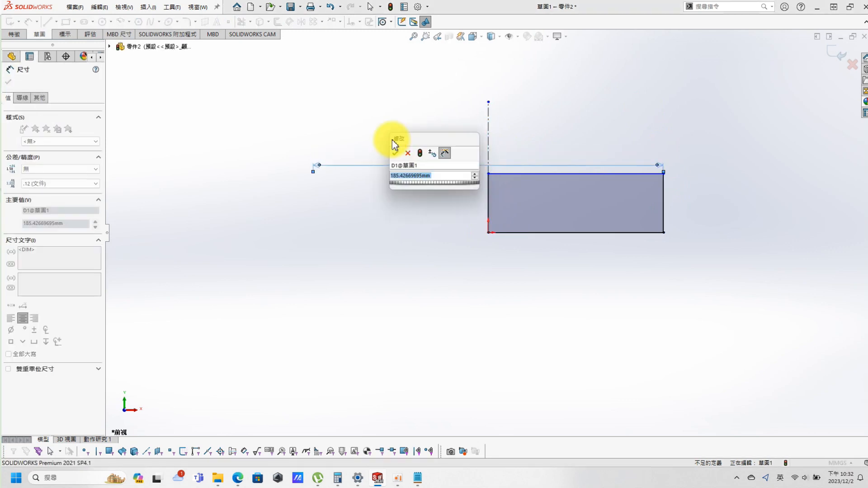
type("100")
key("Return")
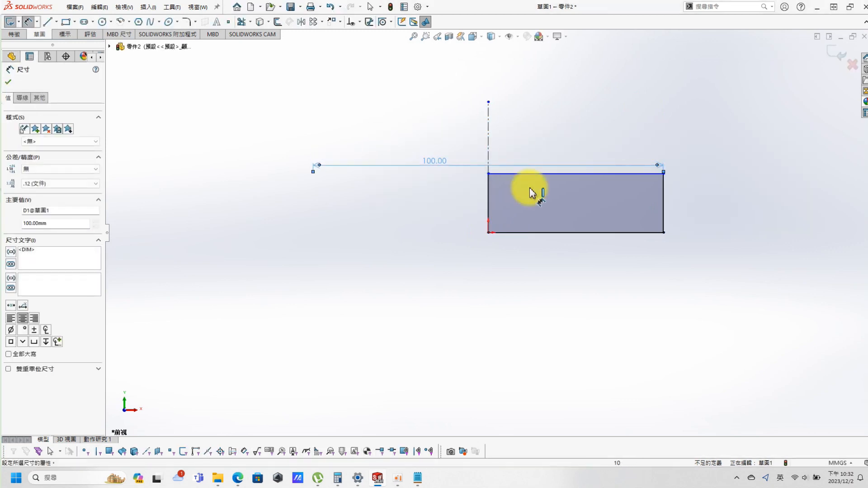
Dimension the height of the rectangle's outer vertical edge as 25 mm
left_click(664, 224)
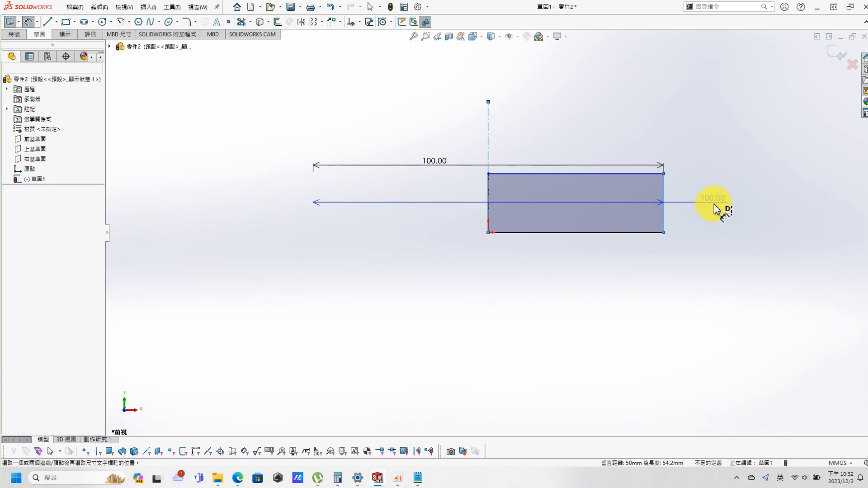
left_click(734, 203)
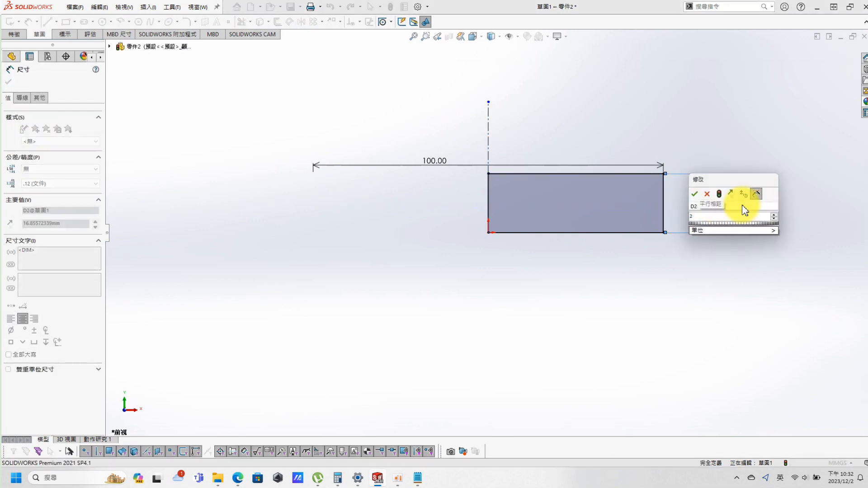
key("Return")
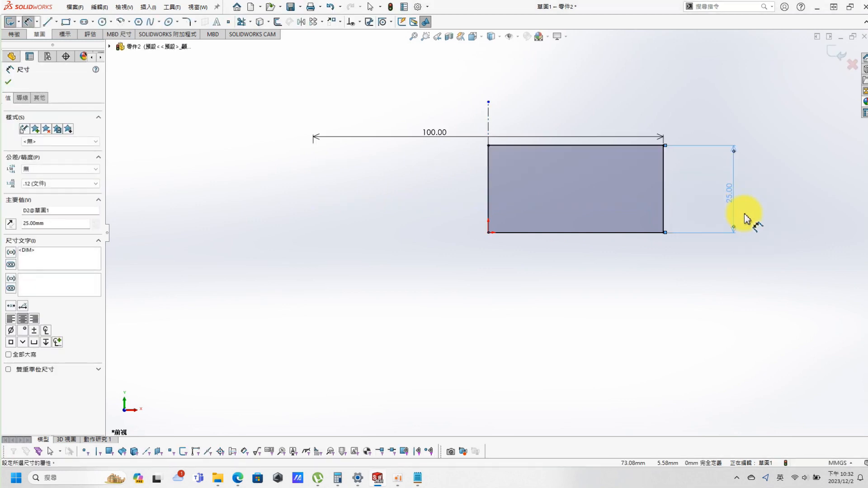
key("Escape")
Revolve the rectangle 360° around the construction line into a solid disc
key("s")
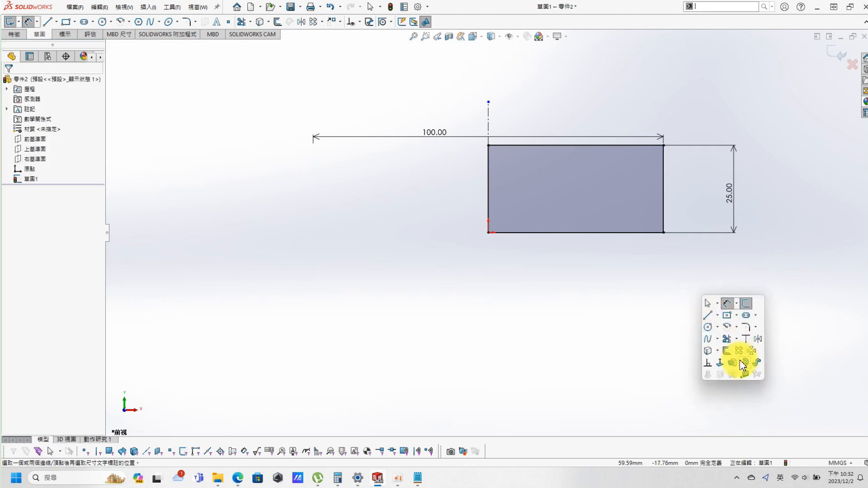
left_click(758, 366)
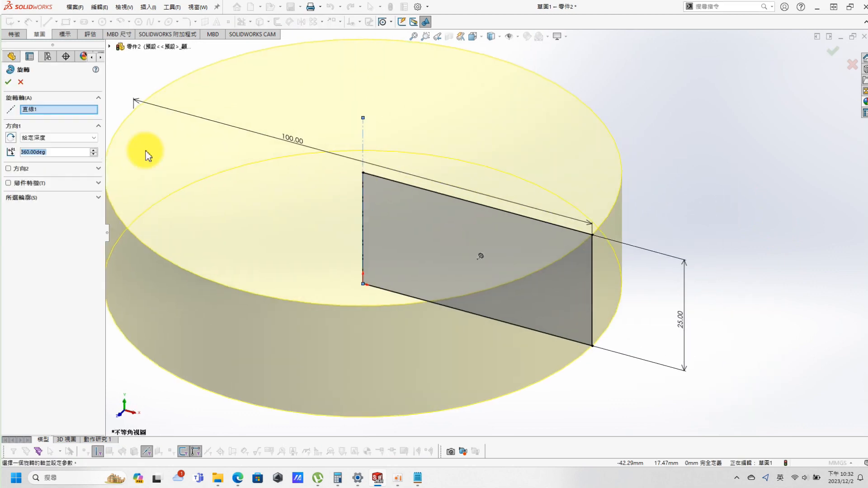
left_click(9, 83)
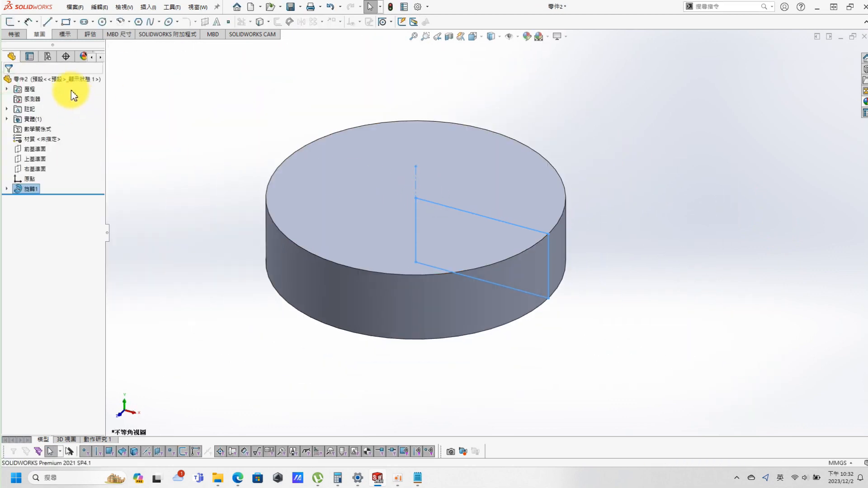
Colour the whole disc part pink with RGB 255, 87, 193 and save it as 零件2.SLDPRT
right_click(74, 80)
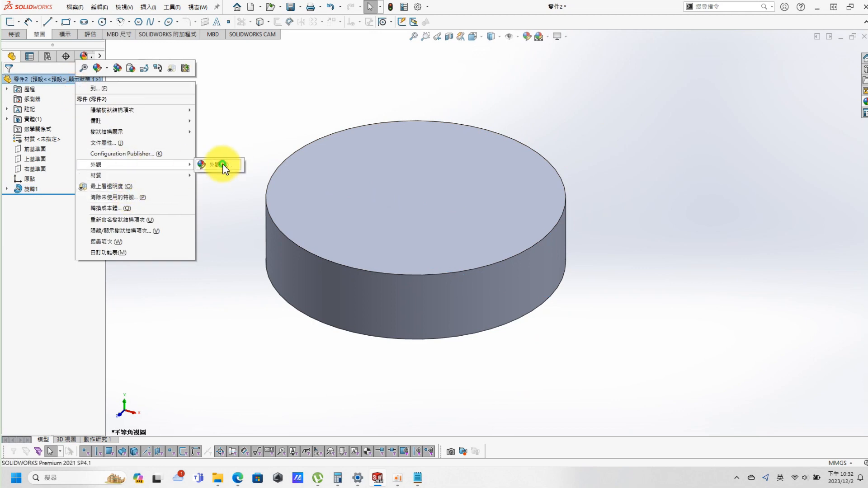
left_click(224, 166)
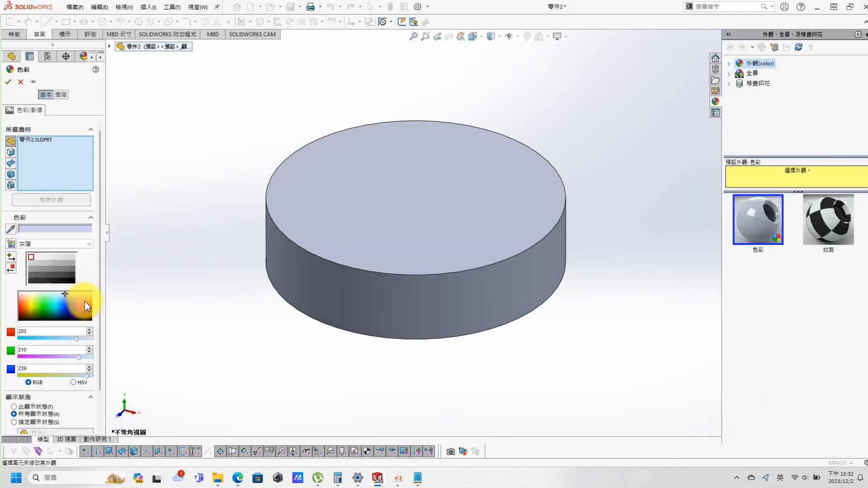
left_click(84, 301)
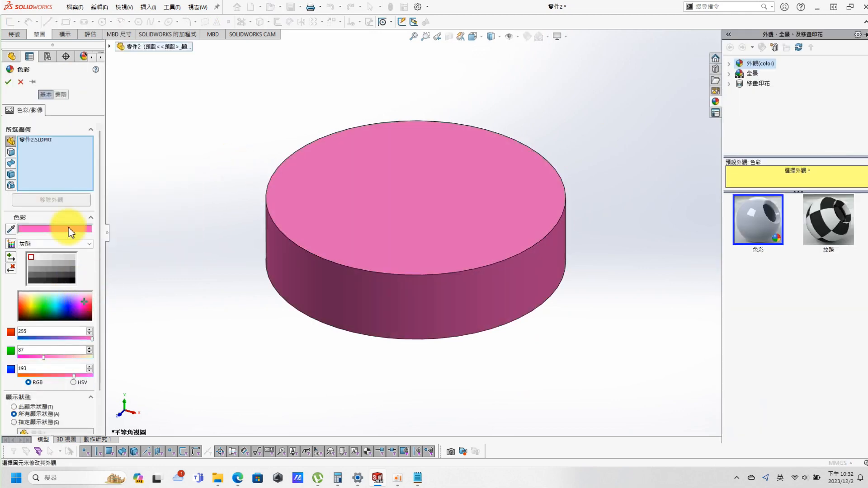
left_click(8, 83)
key("ctrl+s")
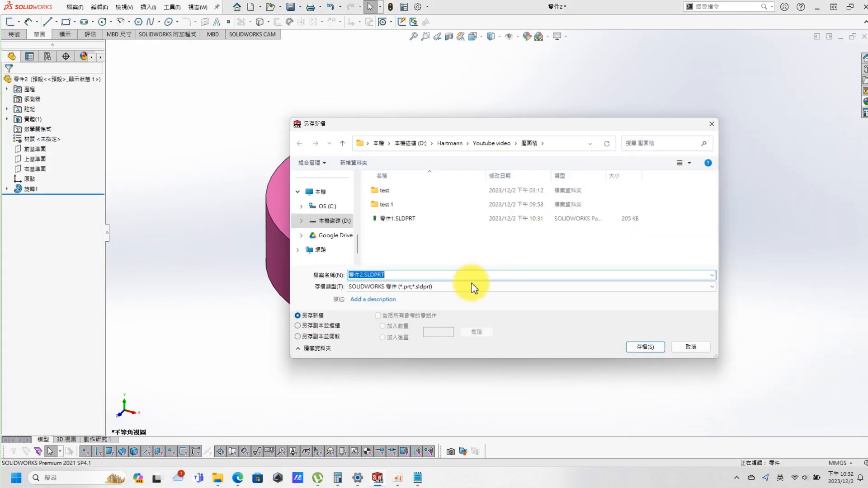
left_click(646, 347)
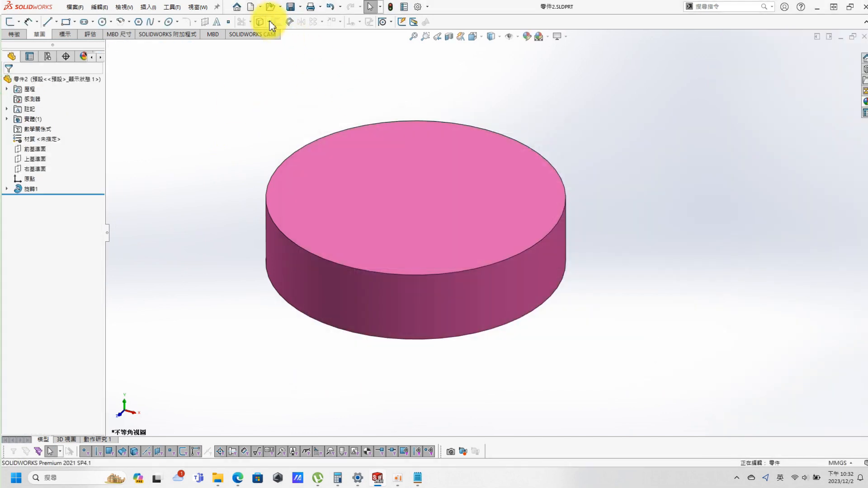
Create a new assembly document and insert the flanged cup 零件1 as its first component
left_click(260, 6)
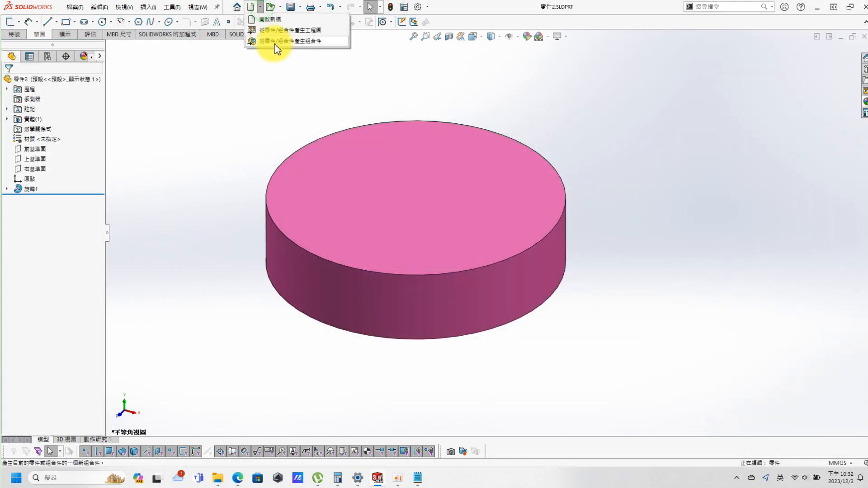
left_click(272, 20)
double_click(317, 220)
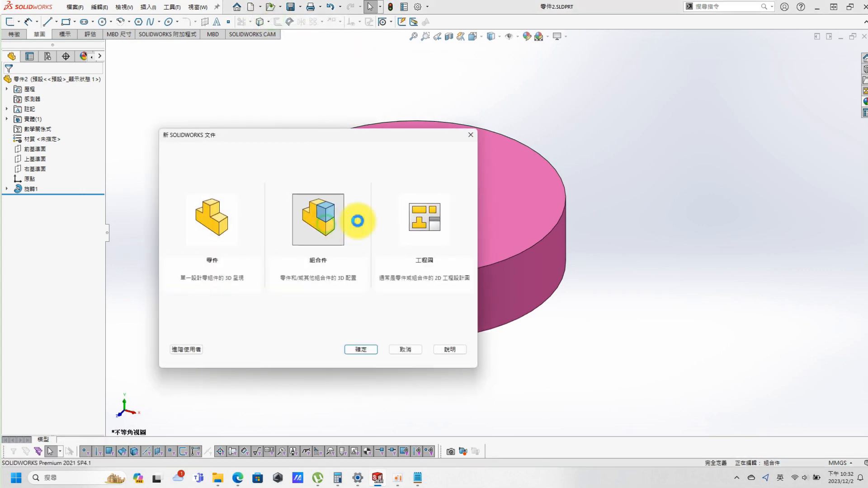
left_click(23, 185)
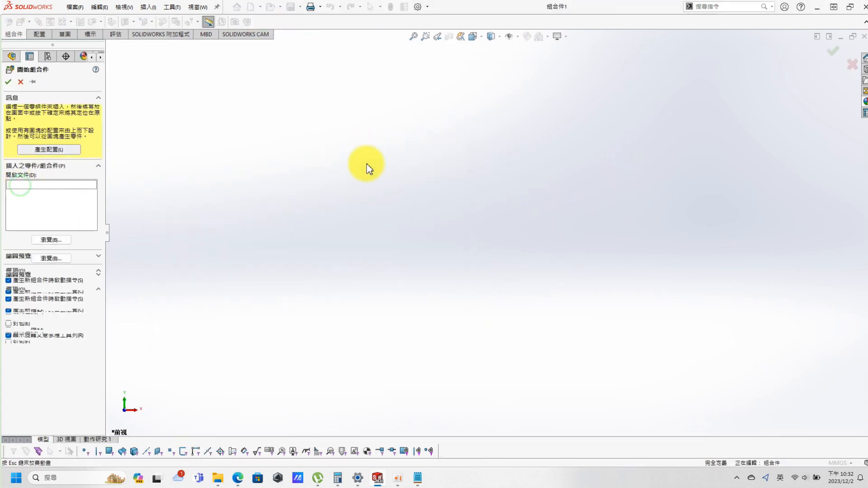
left_click(443, 180)
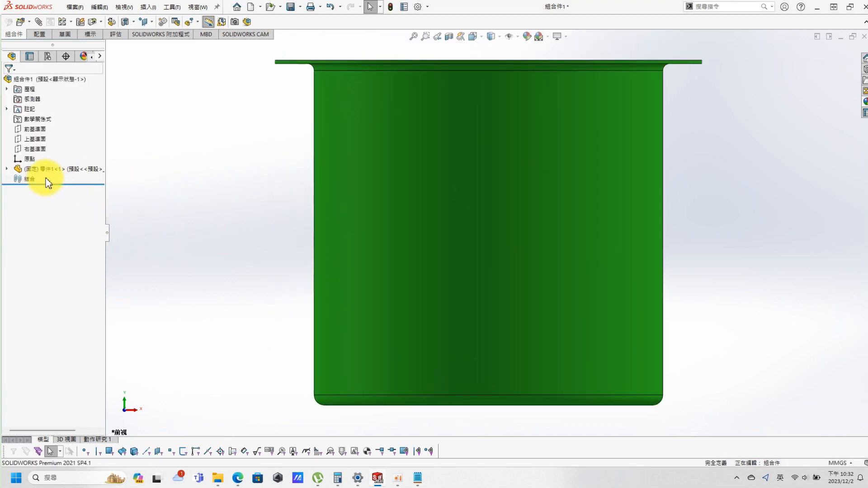
Float the fixed cup component and mate its front plane coincident with the assembly's front plane
right_click(59, 169)
left_click(107, 275)
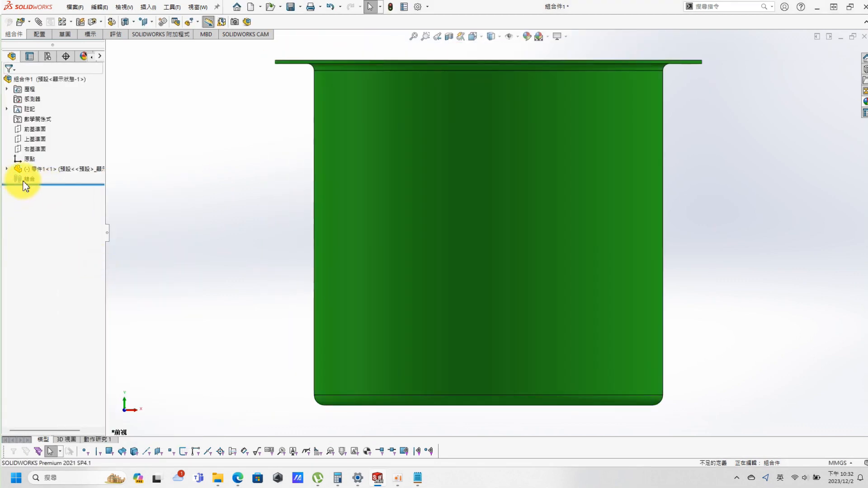
left_click(7, 170)
left_click(34, 128)
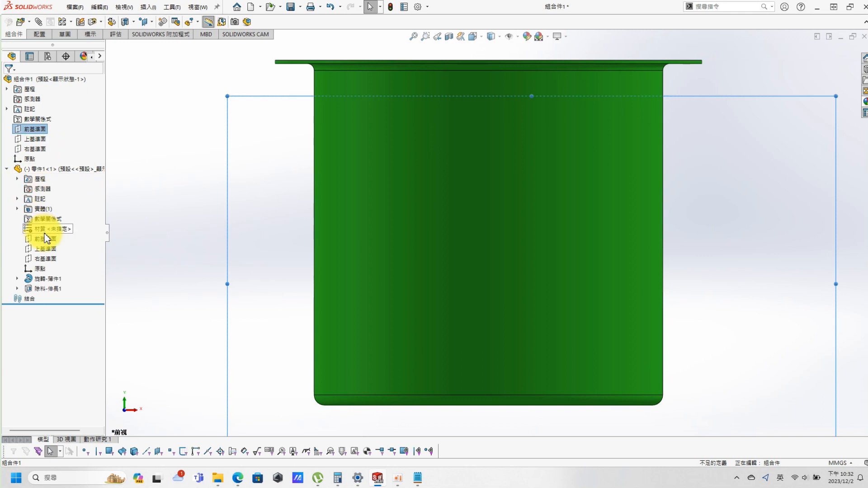
left_click(46, 240, "ctrl")
left_click(53, 245)
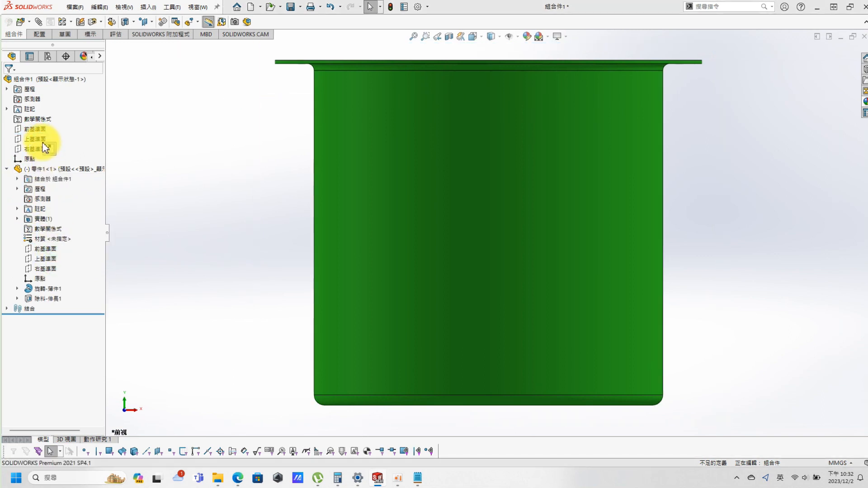
Mate the cup's top plane coincident with the assembly's top plane
left_click(45, 258)
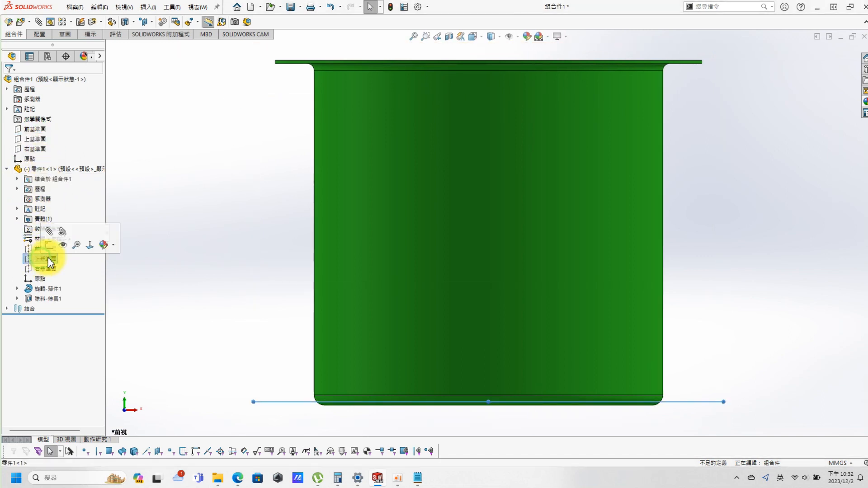
left_click(49, 231)
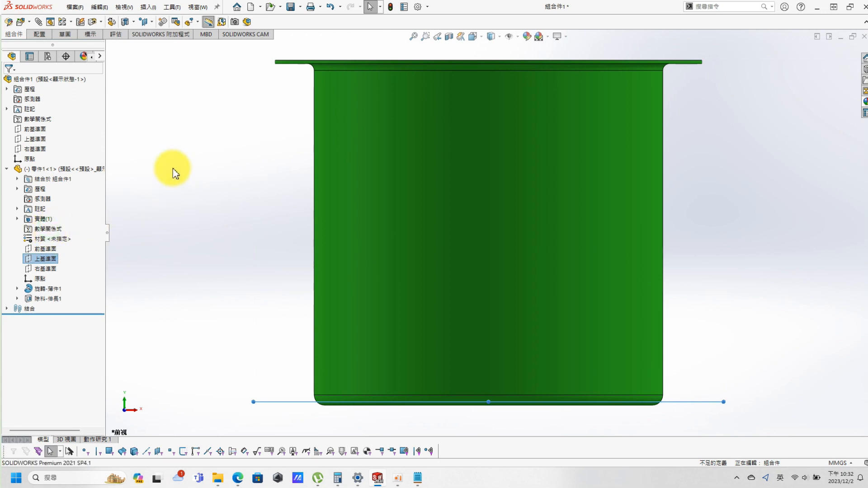
left_click(109, 47)
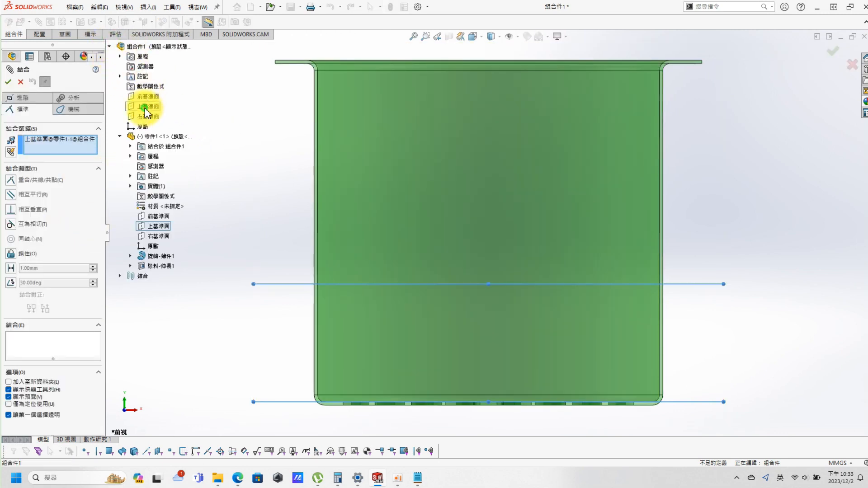
left_click(144, 108)
left_click(134, 96)
Mate the cup's right plane coincident with the assembly's right plane and finish the Mate command
left_click(148, 118)
left_click(157, 237)
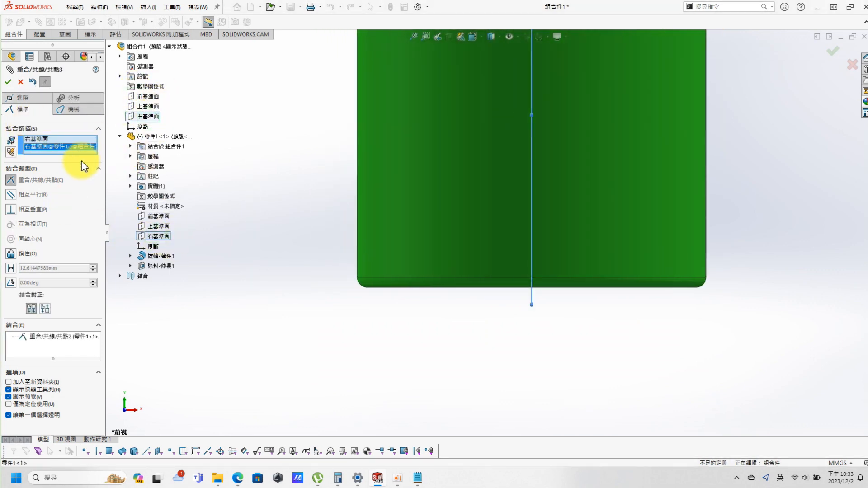
left_click(8, 82)
middle_click_drag(334, 147, 481, 143)
scroll(480, 140, "up", 2)
scroll(346, 158, "down", 2)
left_click(346, 158)
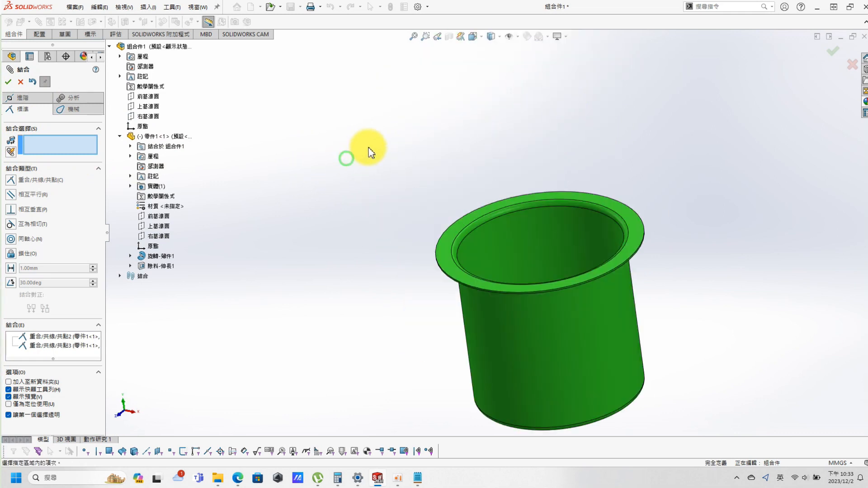
left_click(8, 82)
Insert the disc 零件2 into the assembly and place it above the cup
left_click(285, 133)
left_click(274, 142)
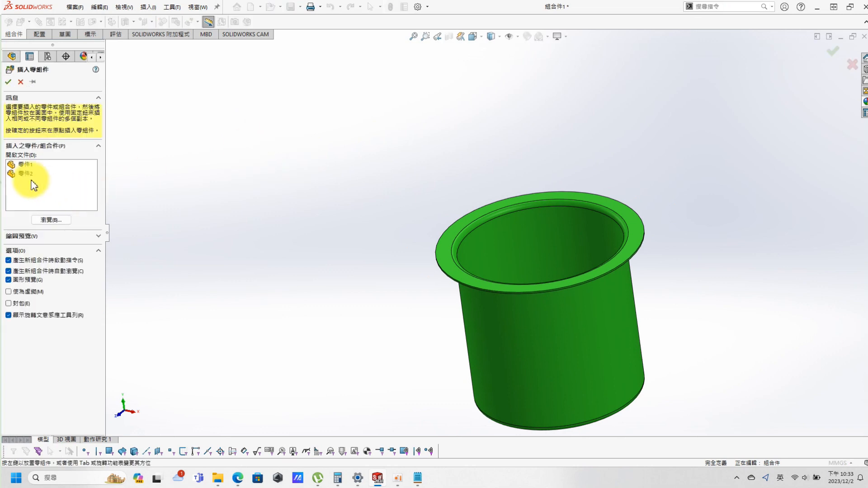
left_click(26, 173)
left_click(555, 152)
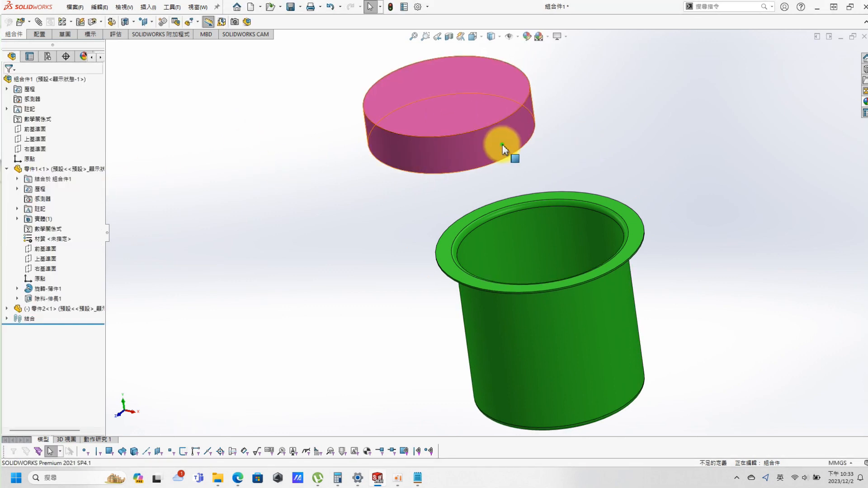
Mate the disc's outer cylindrical face concentric with the cup's inner wall and move the disc up clear of the cup
left_click(501, 145)
left_click(552, 230, "ctrl")
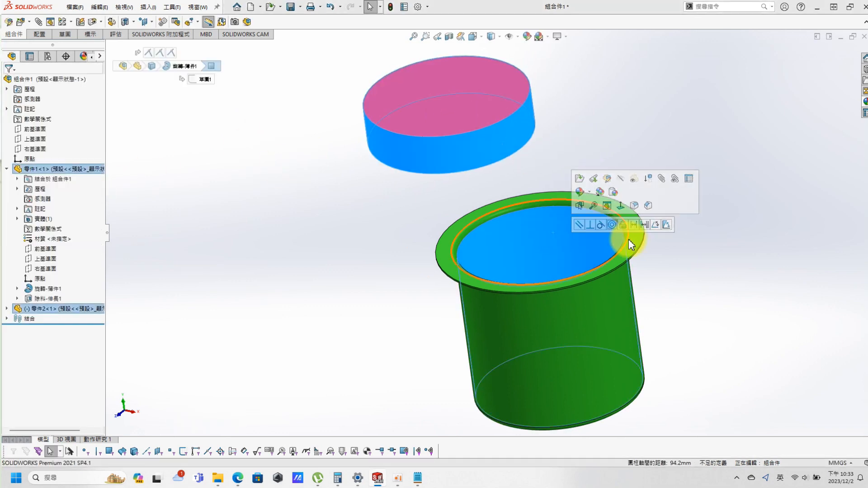
left_click(611, 226)
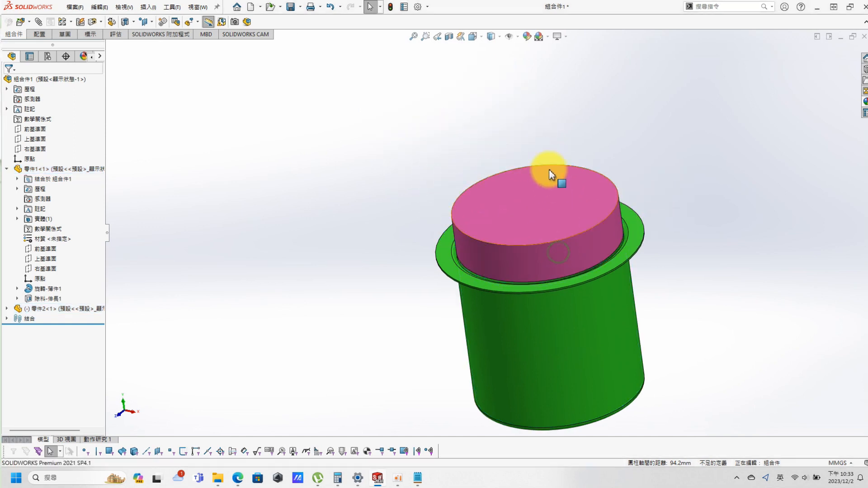
left_click_drag(565, 251, 548, 118)
middle_click_drag(618, 216, 583, 184)
left_click(374, 221)
key("s")
left_click(264, 170)
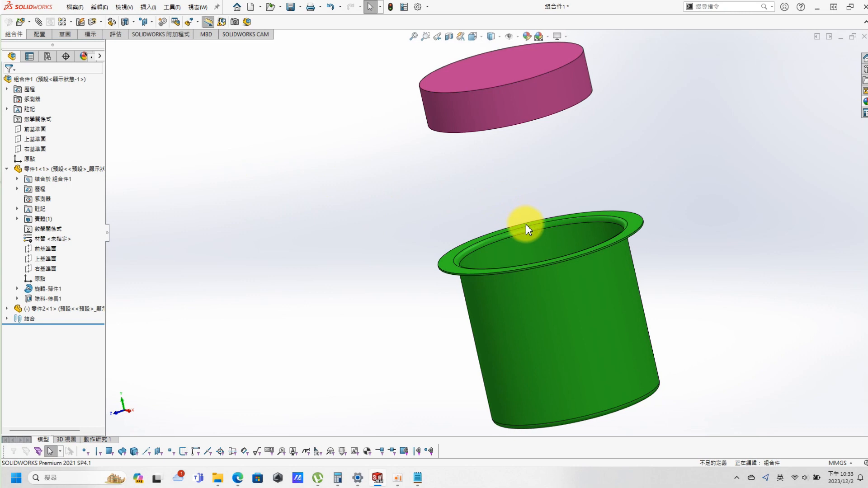
middle_click_drag(560, 188, 500, 154)
scroll(570, 274, "down", 2)
left_click(564, 277)
scroll(575, 280, "up", 4)
left_click(501, 154)
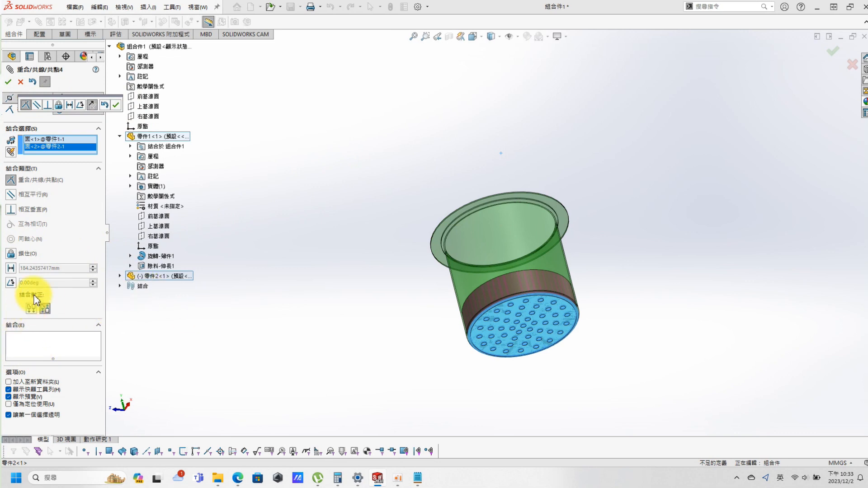
key("Escape")
Add a limit distance mate, maximum 70 mm and minimum 5 mm, between the disc's underside and the cup's inner bottom face, and test the disc's travel
key("s")
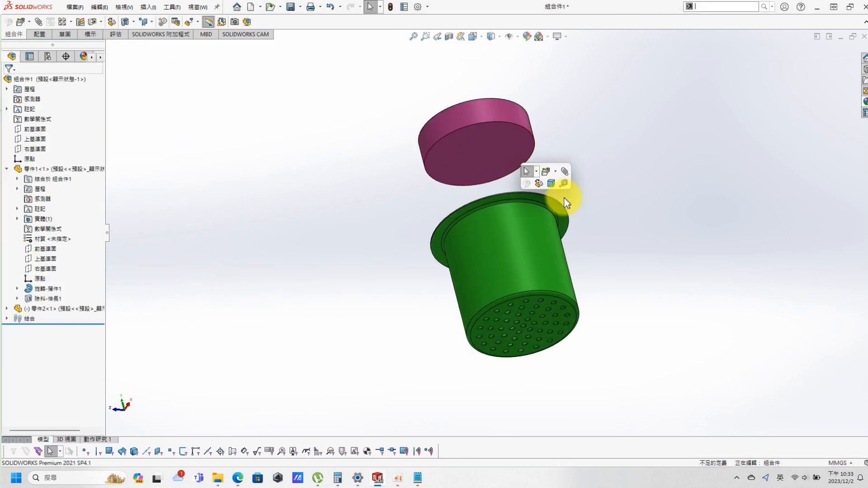
left_click(562, 172)
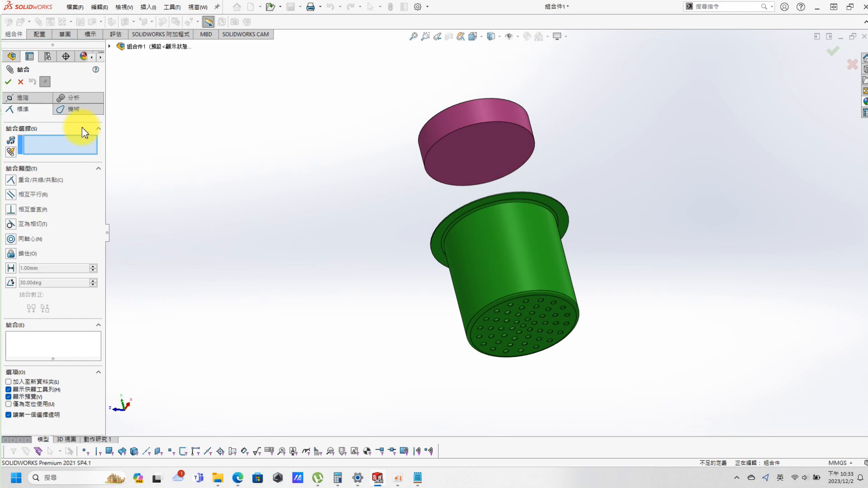
left_click(25, 98)
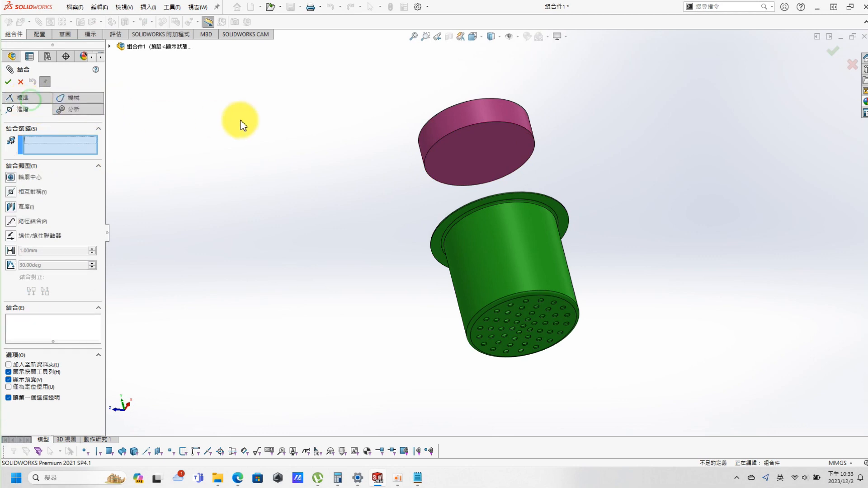
left_click(465, 155)
middle_click_drag(523, 226, 543, 397)
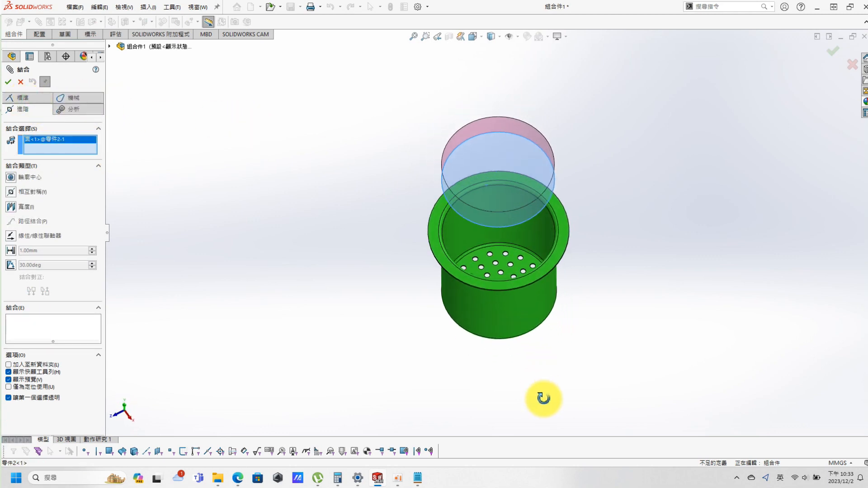
left_click(515, 264)
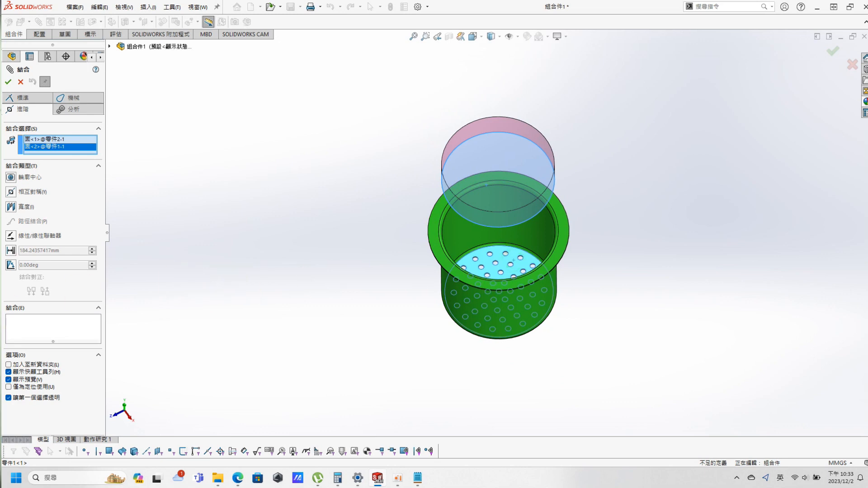
left_click(10, 250)
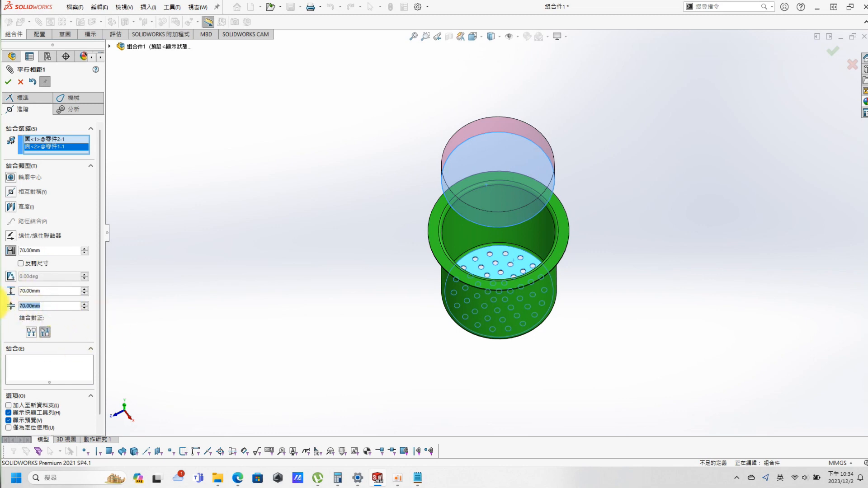
key("Return")
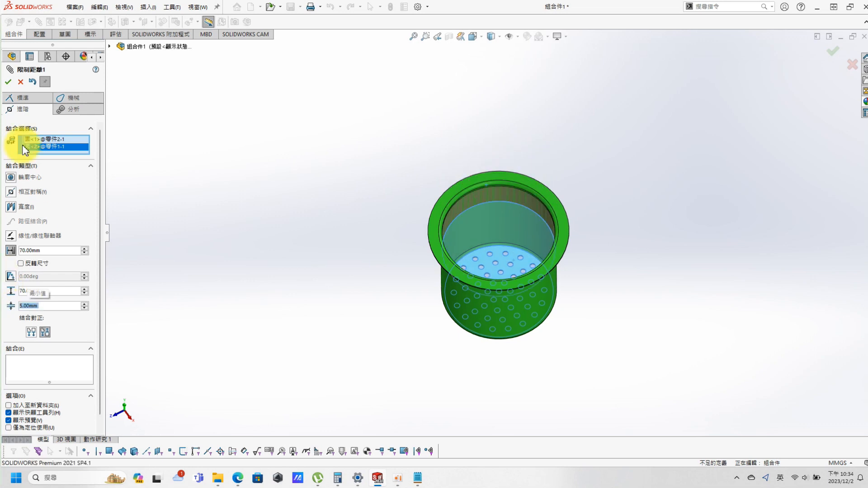
left_click(9, 82)
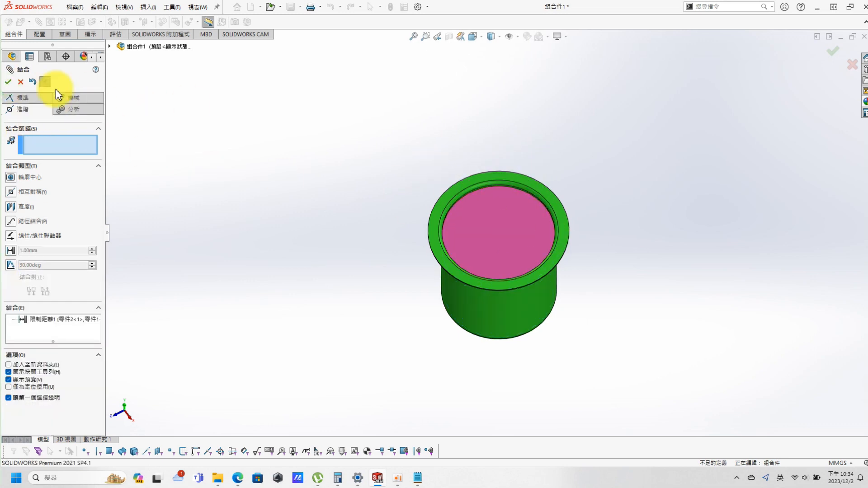
left_click(8, 82)
left_click_drag(515, 251, 449, 151)
left_click(326, 139)
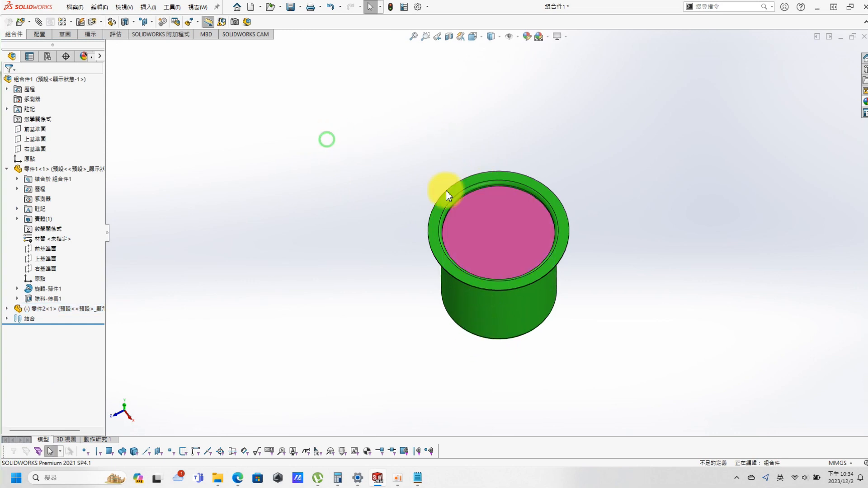
Rebuild the assembly and save it as 組合件1.SLDASM
key("ctrl+s")
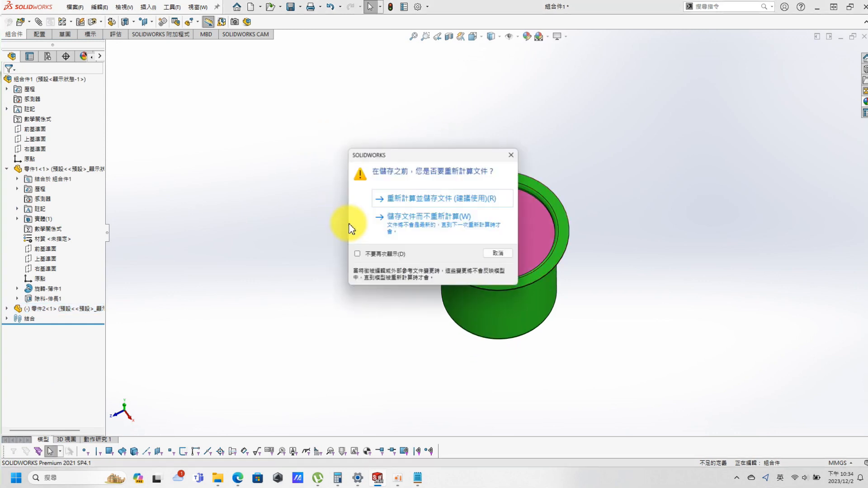
left_click(449, 199)
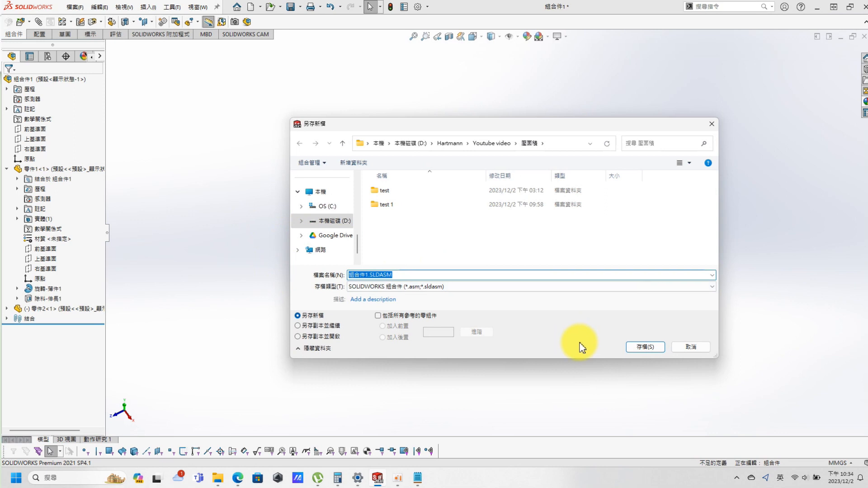
left_click(644, 347)
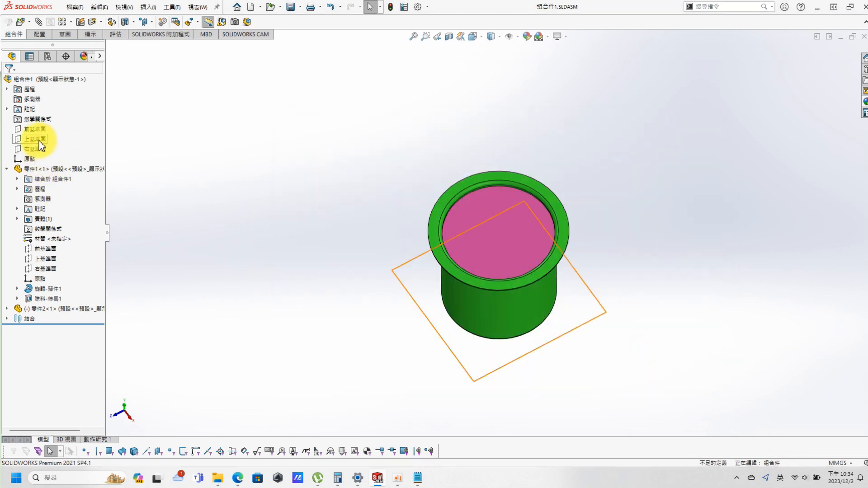
Insert a new part into the assembly with its sketch on the assembly's Right Plane, and view the sketch plane head-on
left_click(38, 149)
left_click(242, 157)
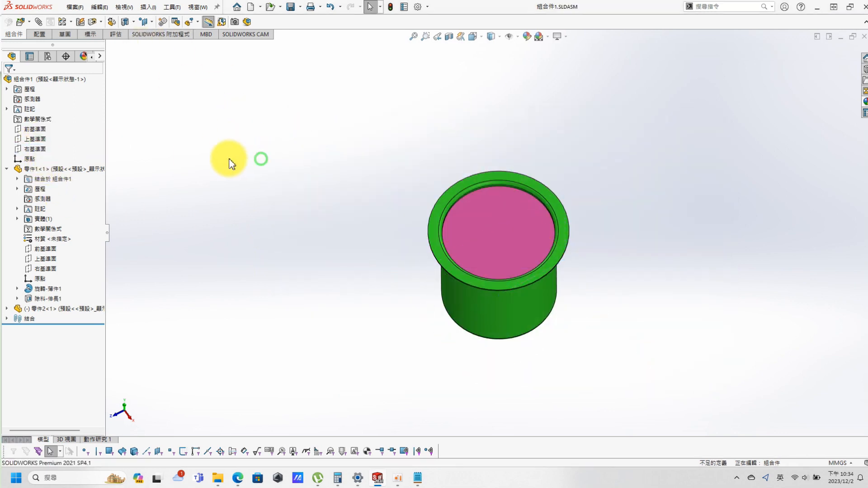
key("s")
left_click(256, 177)
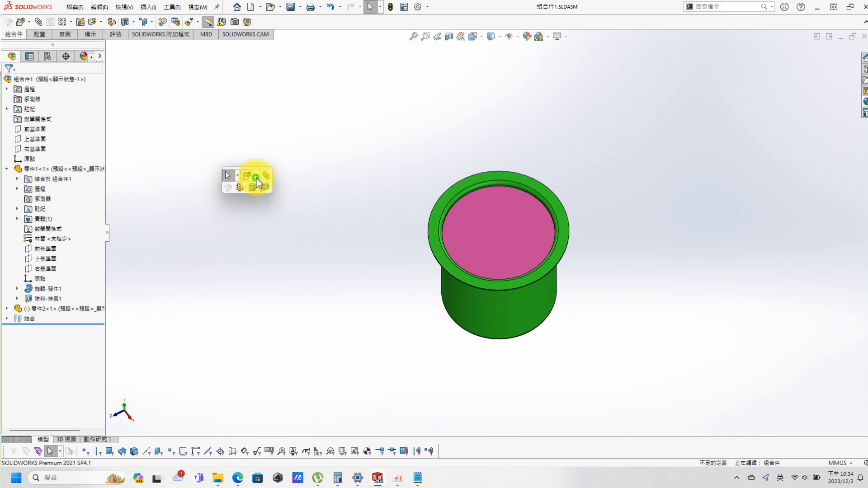
left_click(260, 200)
left_click(40, 149)
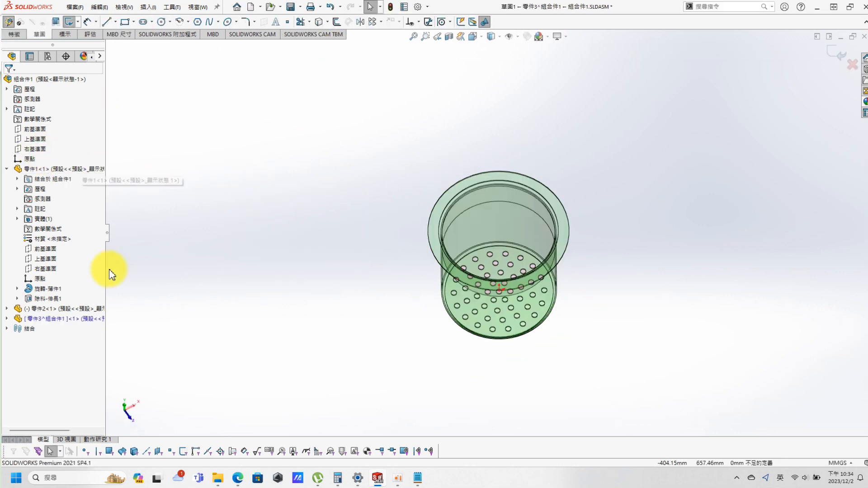
key("s")
left_click(201, 321)
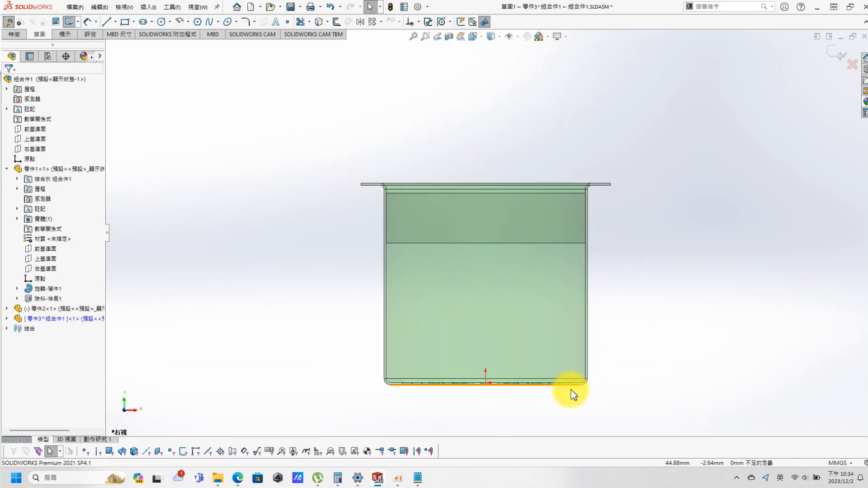
Sketch a vertical centerline from the origin up past the cup's rim
scroll(519, 334, "down", 2)
key("s")
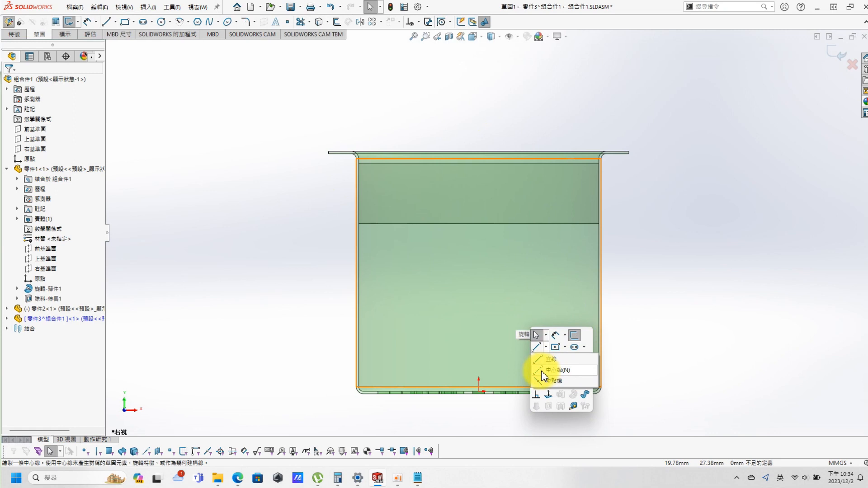
left_click(537, 347)
left_click(479, 391)
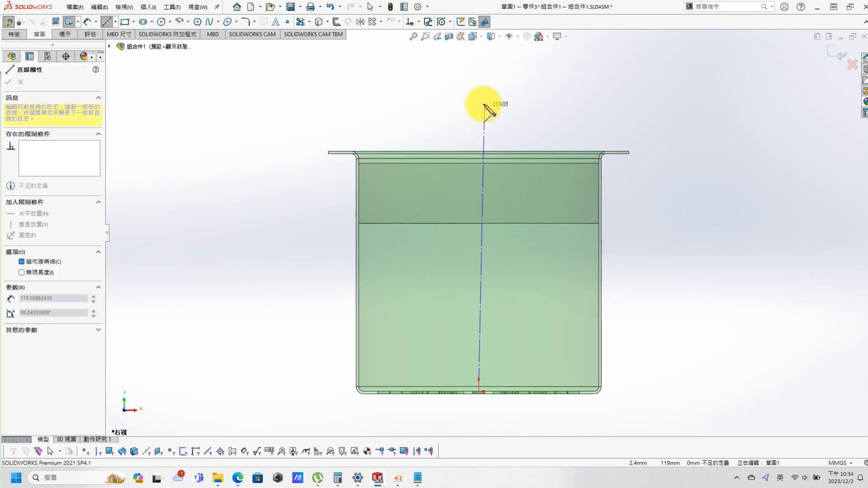
left_click(479, 74)
key("Escape")
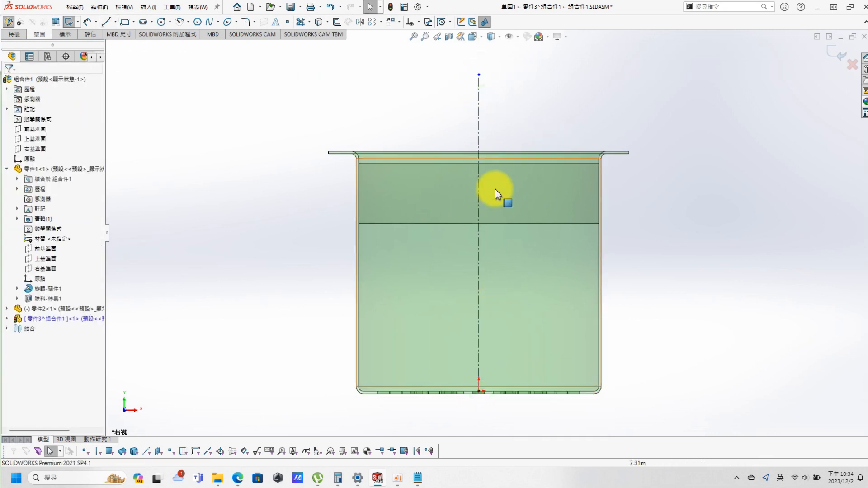
Convert the cup's inner wall, inner corner arc and inner bottom edge plus the disc's lower edge into sketch entities
scroll(398, 247, "down", 2)
key("s")
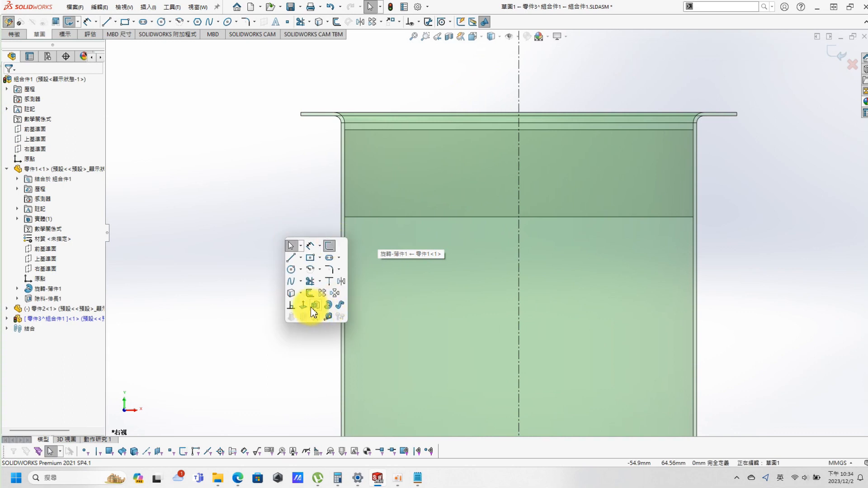
left_click(291, 294)
left_click(346, 277)
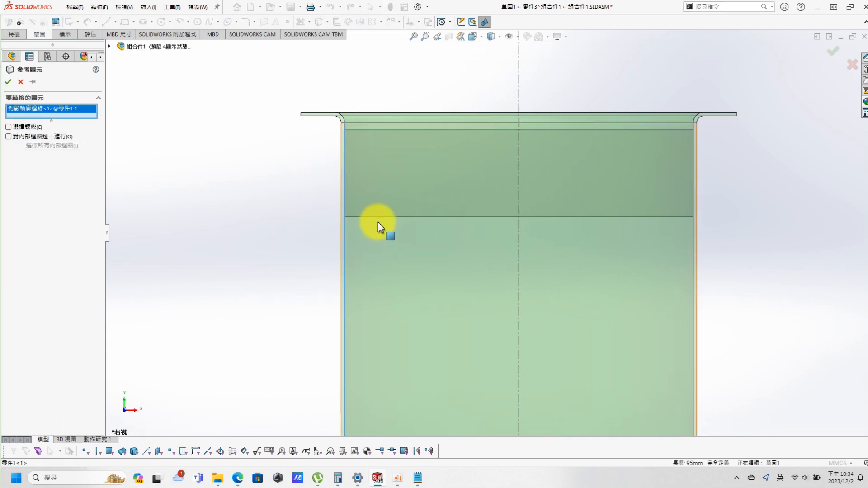
left_click(385, 217)
scroll(475, 351, "up", 3)
scroll(355, 357, "down", 6)
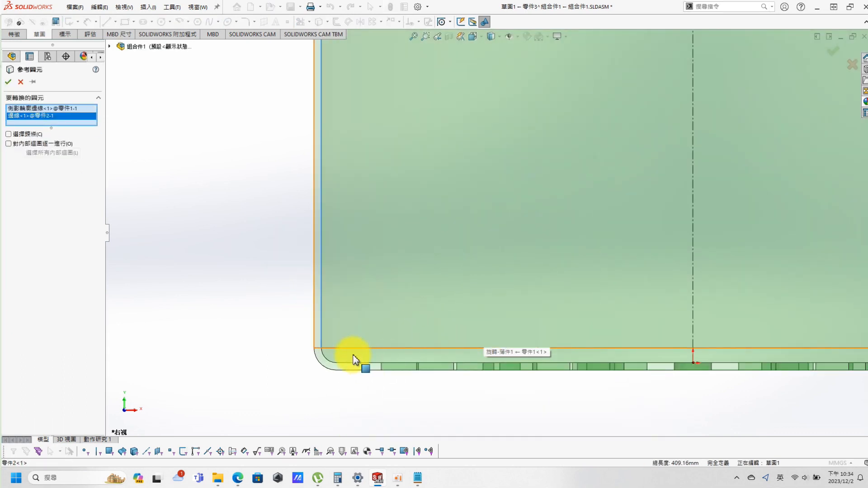
left_click(329, 361)
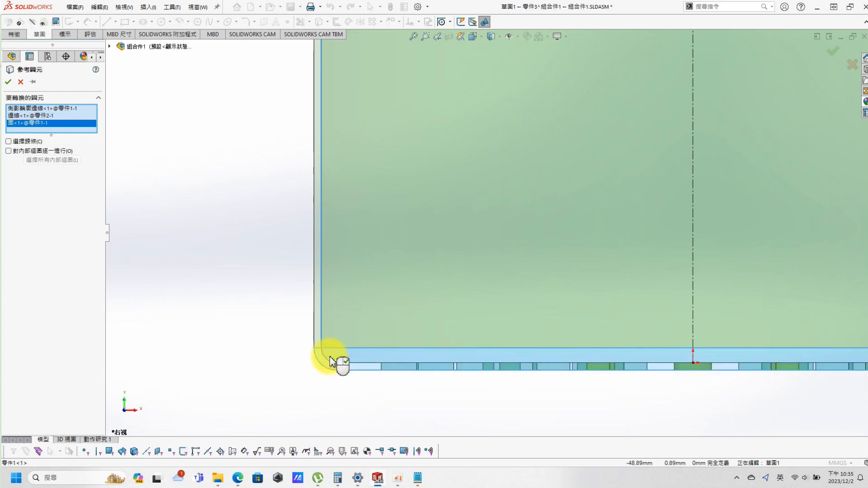
left_click(331, 362)
left_click(333, 363)
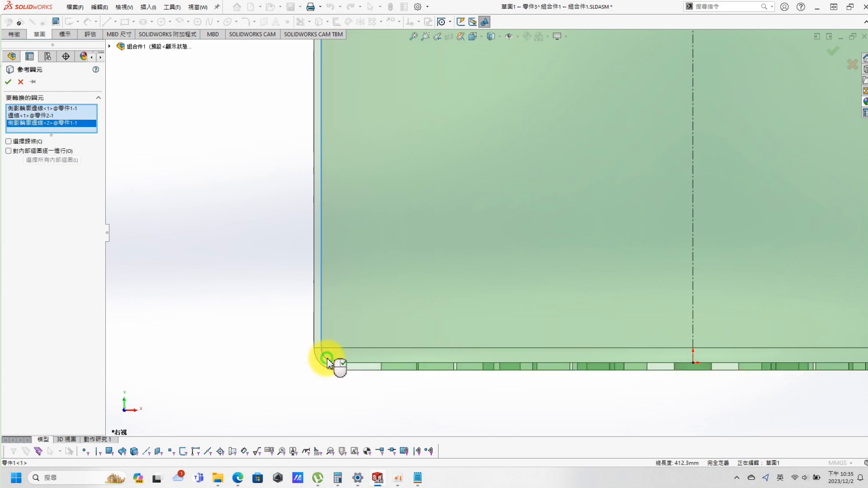
left_click(351, 368)
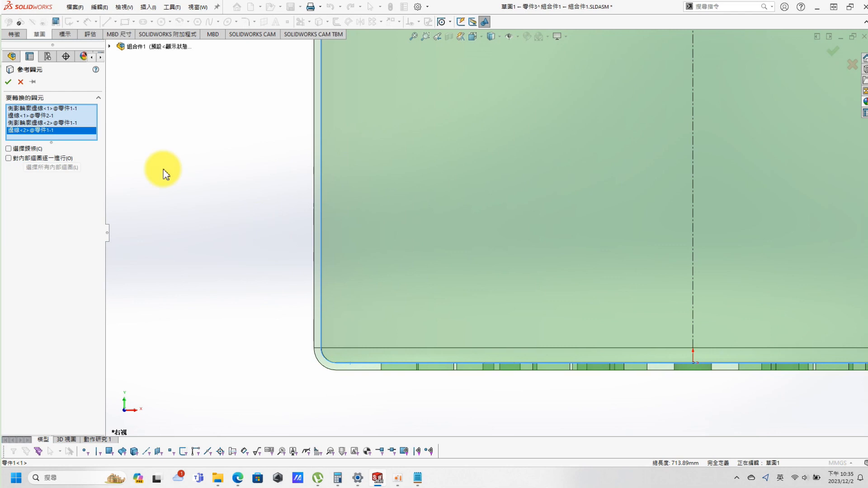
left_click(8, 82)
Draw a 70 mm vertical line along the centerline from the disc's lower edge down to the origin
scroll(705, 219, "up", 3)
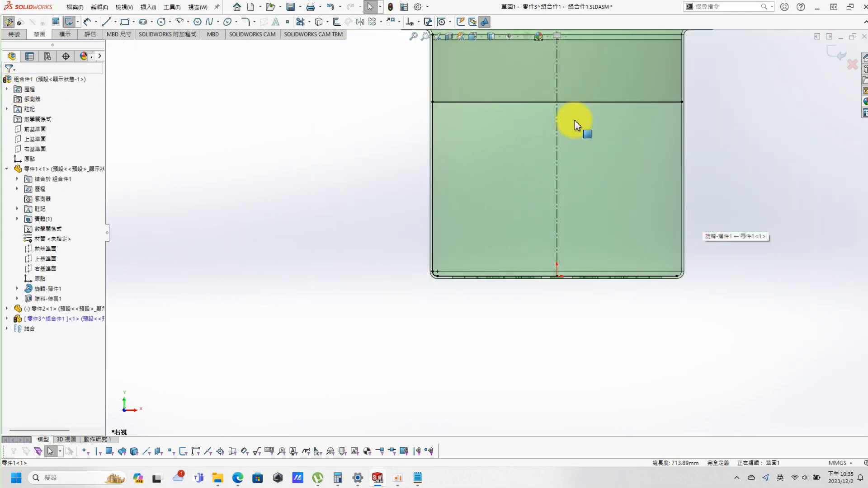
scroll(587, 145, "down", 3)
key("s")
left_click(551, 168)
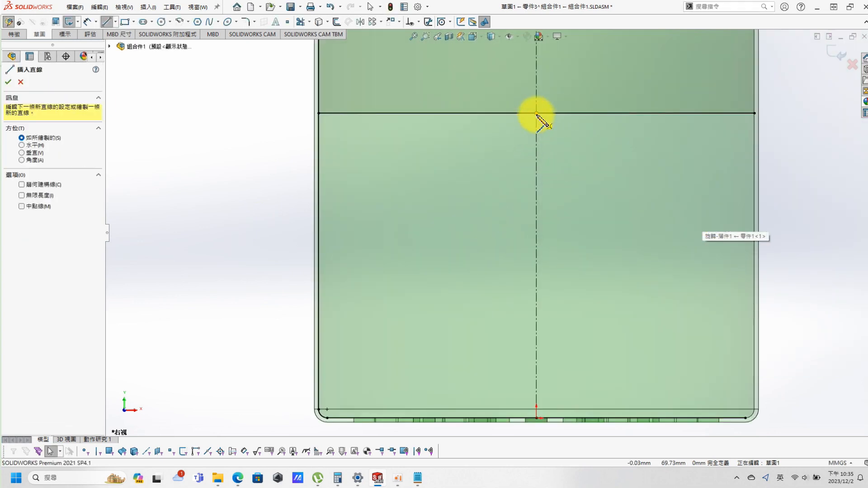
left_click(537, 113)
left_click(536, 418)
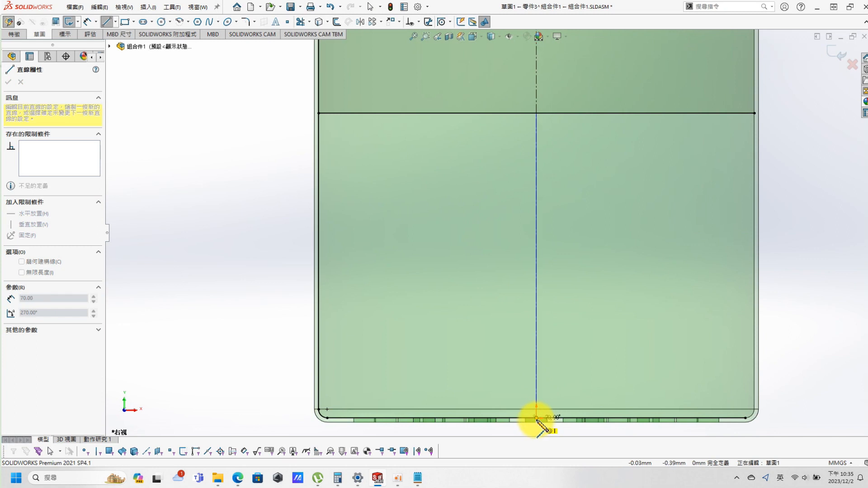
key("Escape")
Corner-trim the converted disc edge and cup bottom edge to the vertical centre line, keeping only the half toward the converted wall
key("s")
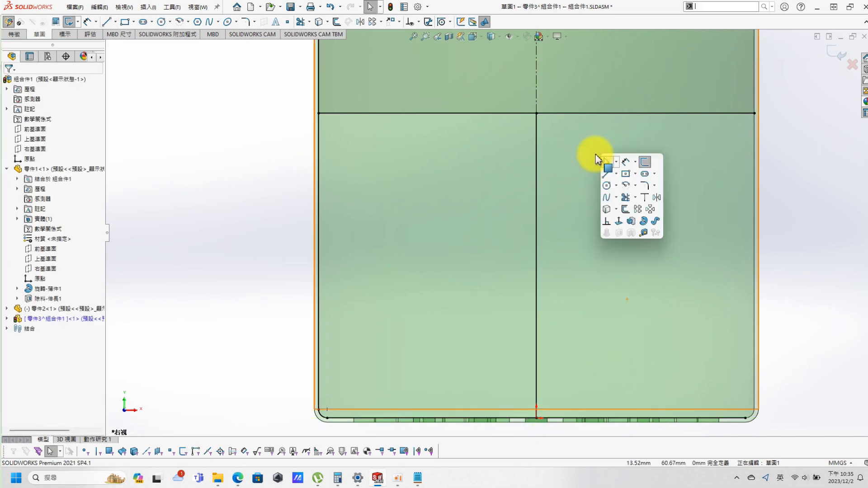
left_click(626, 202)
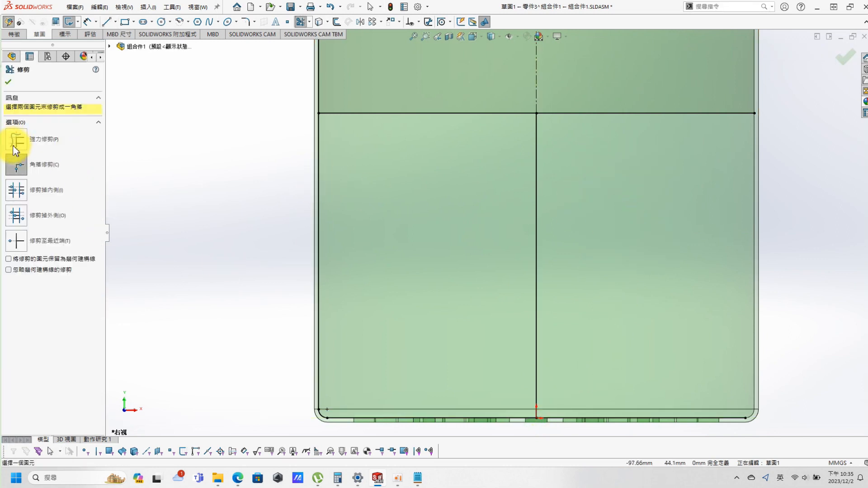
left_click(18, 167)
left_click(470, 115)
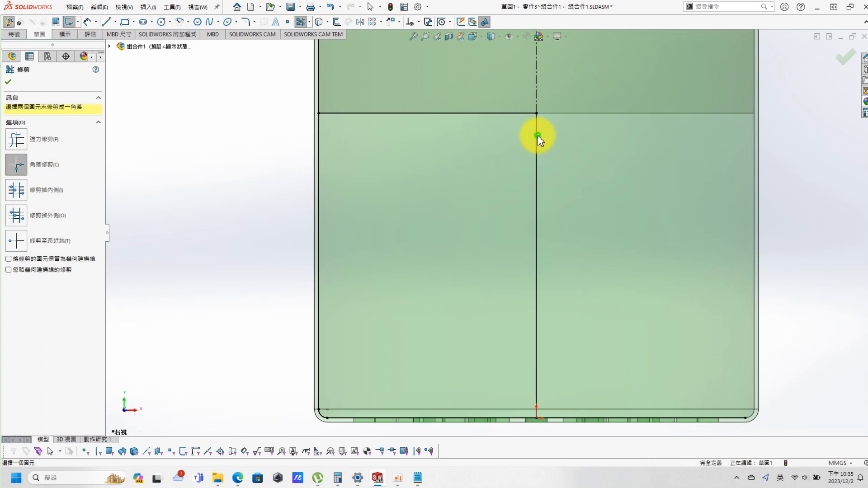
left_click(540, 166)
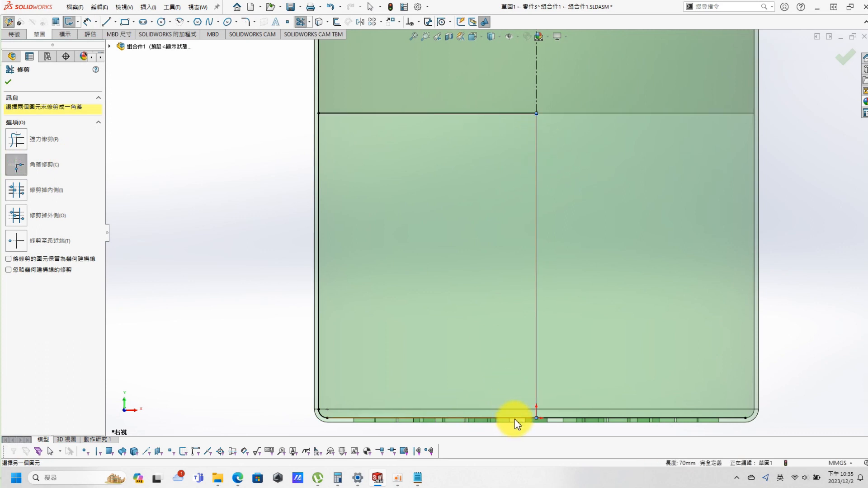
scroll(403, 349, "down", 5)
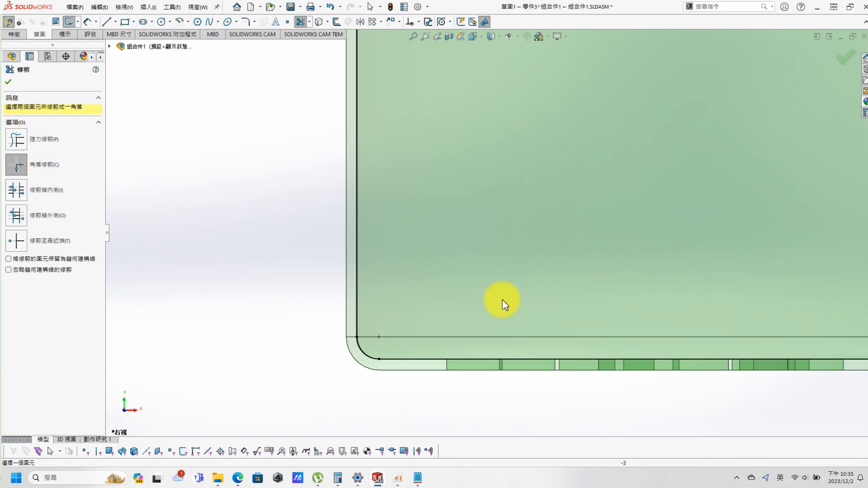
scroll(647, 270, "up", 12)
scroll(543, 192, "down", 3)
middle_click_drag(544, 192, 528, 191)
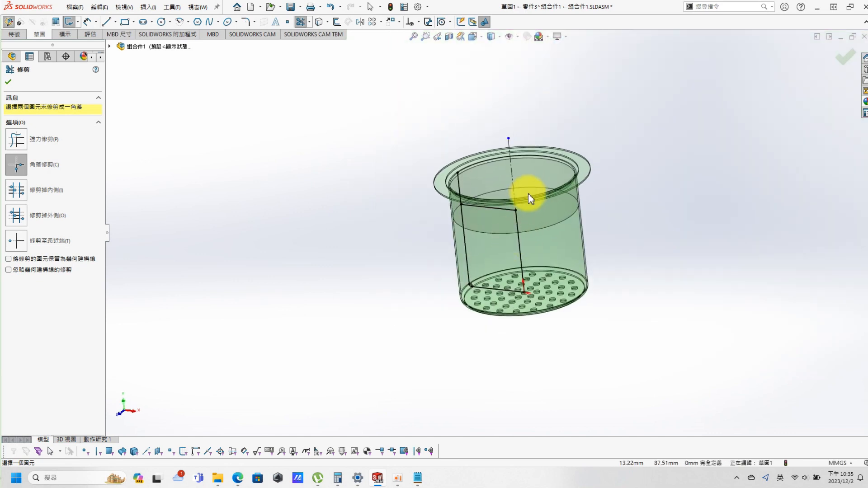
scroll(527, 190, "down", 3)
key("s")
left_click(347, 270)
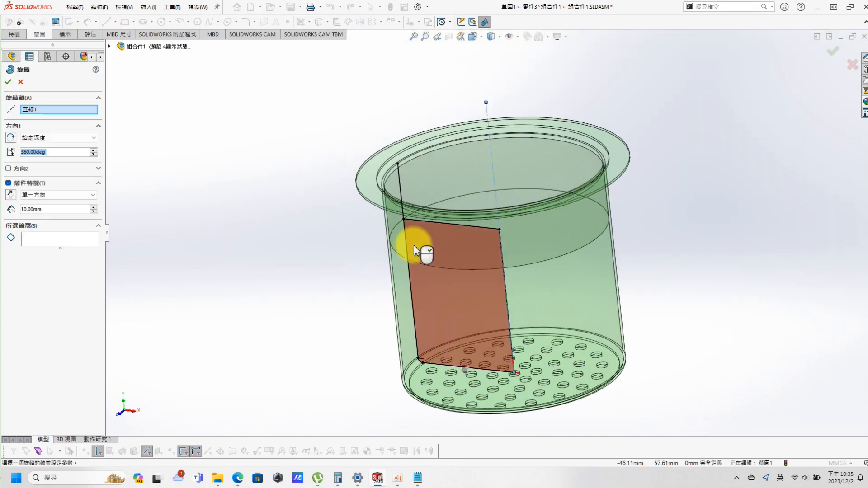
left_click(8, 83)
left_click(58, 109)
left_click(490, 147)
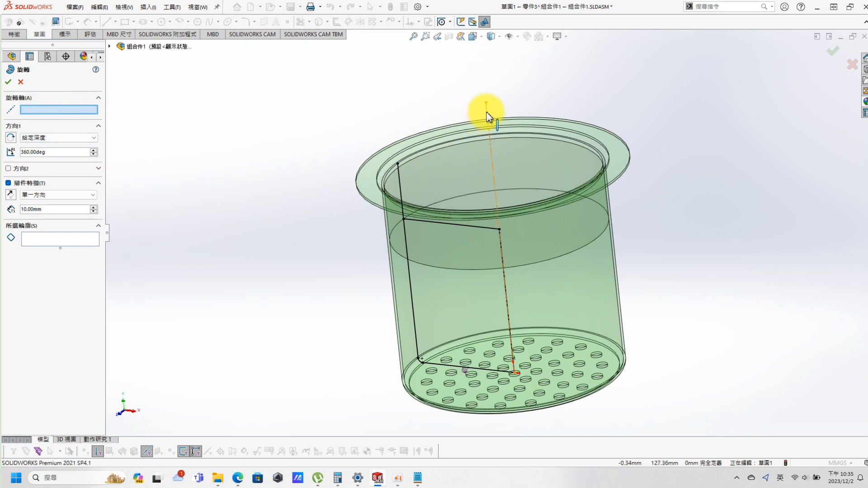
key("Escape")
Corner-trim the disc edge line with the cup wall line to remove the wall segment above the disc edge
key("s")
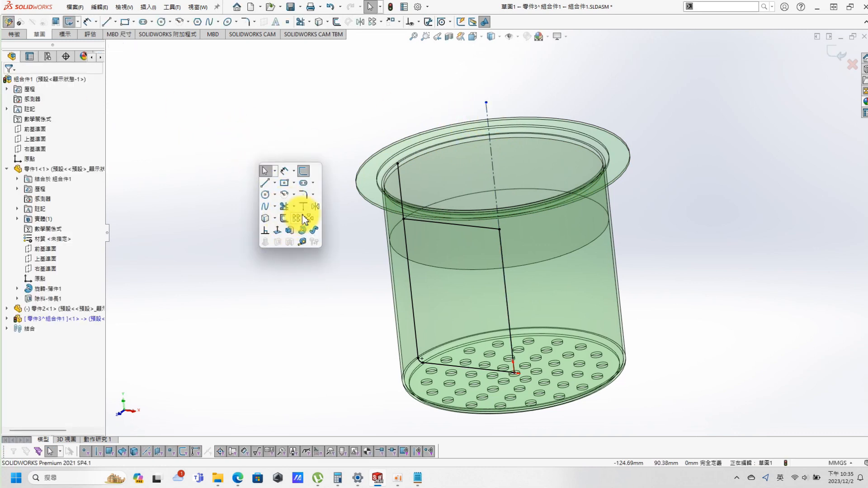
left_click(285, 207)
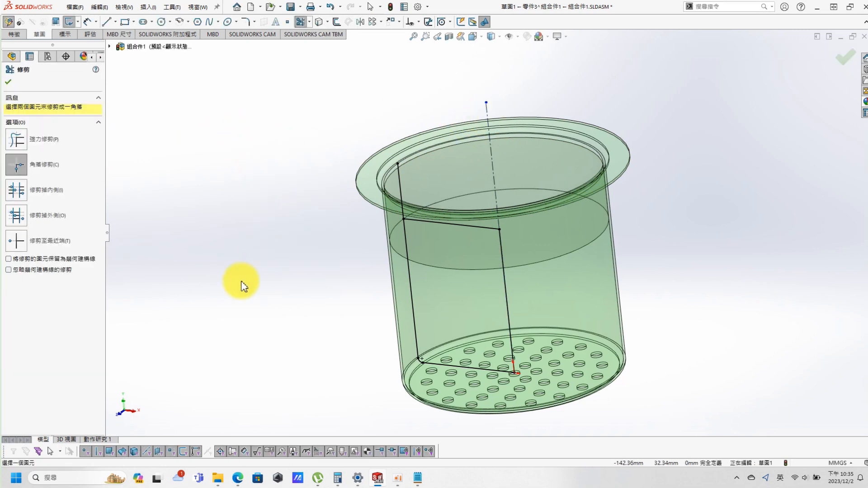
left_click(466, 231)
left_click(405, 239)
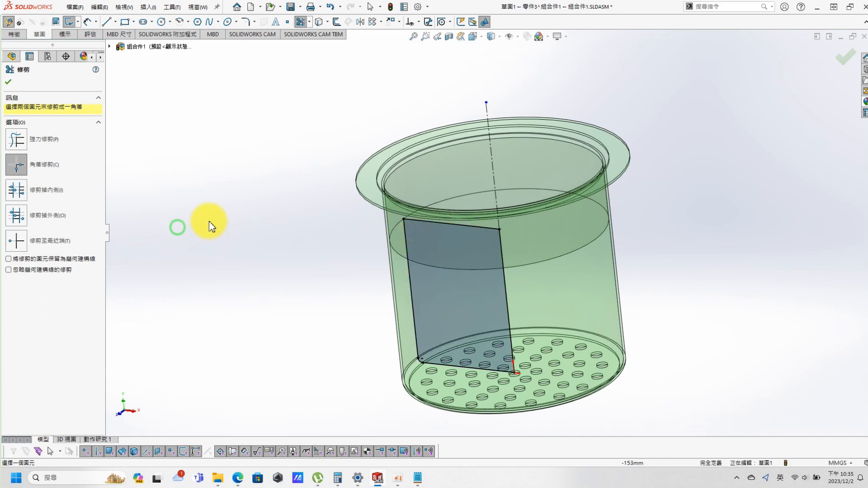
Revolve the closed half profile 360° about the centerline into a solid and return to the assembly
key("s")
left_click(271, 276)
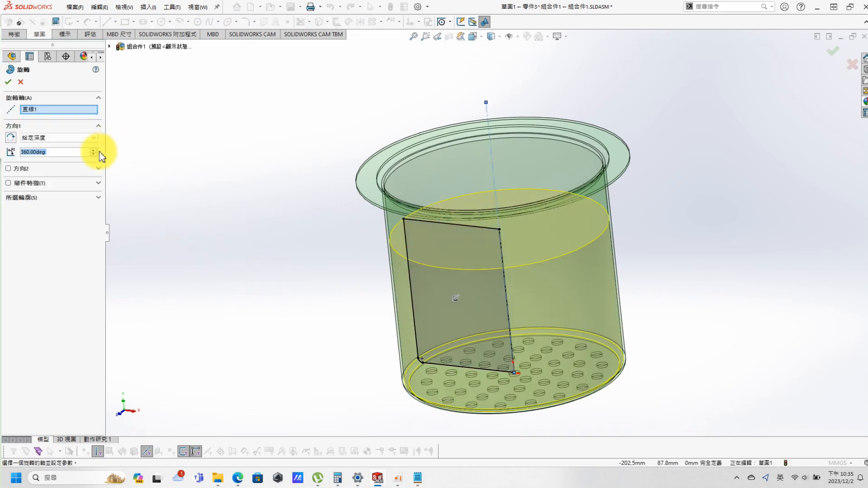
left_click(8, 82)
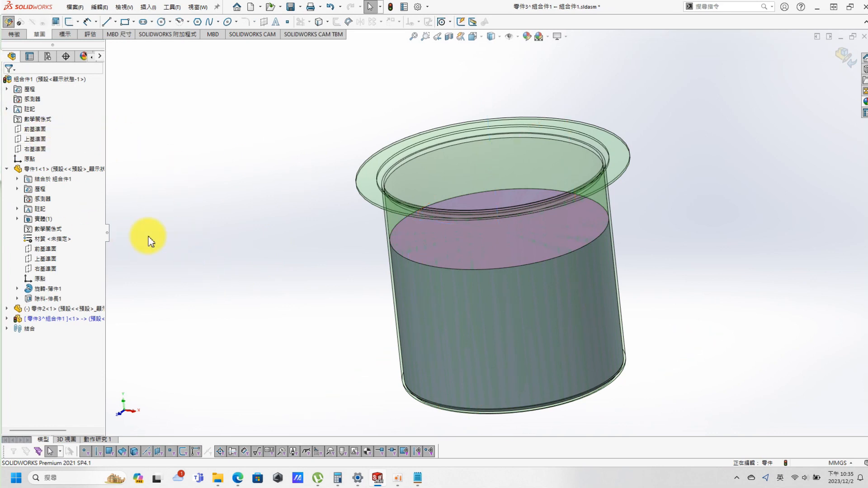
middle_click_drag(692, 297, 656, 199)
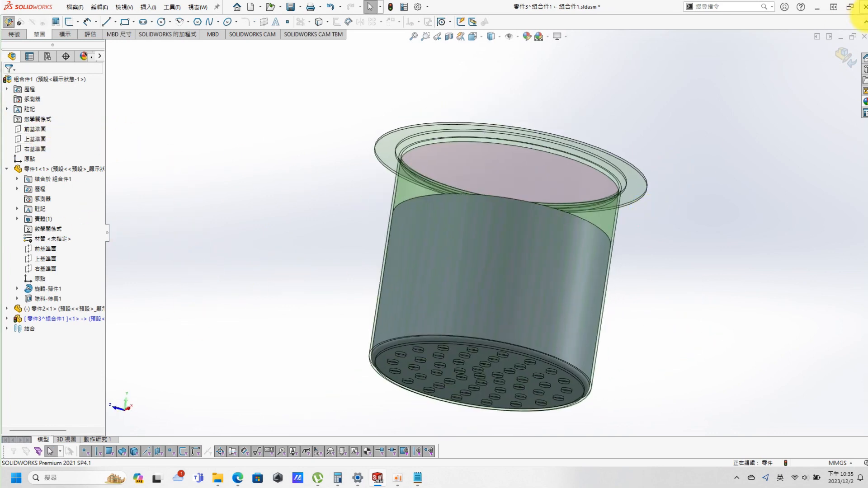
left_click(843, 54)
Apply a section view that cuts the assembly lengthwise through the cup, disc and new part
middle_click_drag(255, 309, 434, 380)
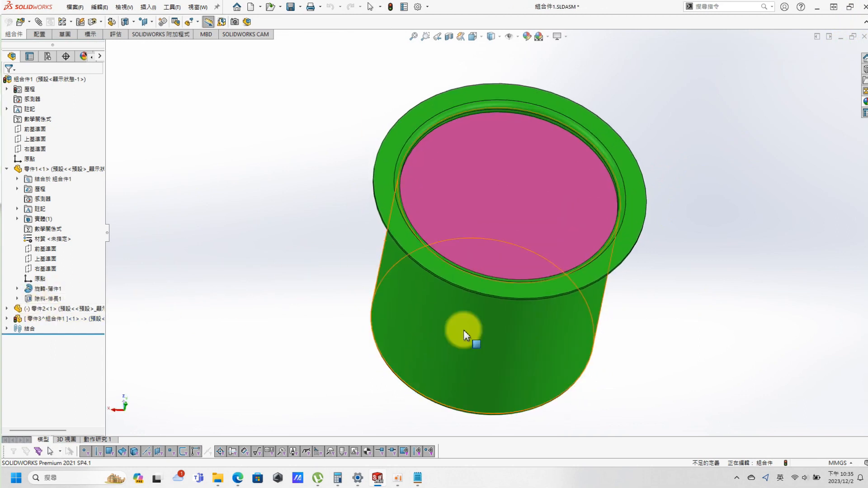
left_click(448, 36)
left_click(8, 81)
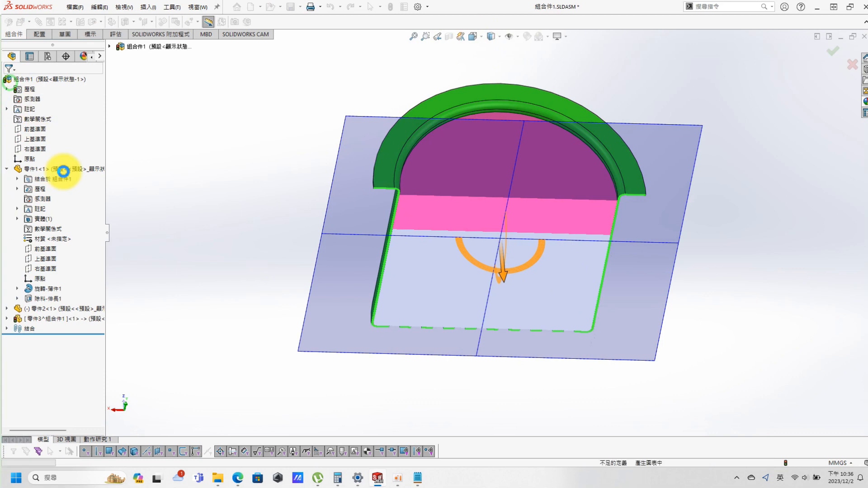
Open the in-context part that fills the space beneath the disc in its own window
right_click(41, 319)
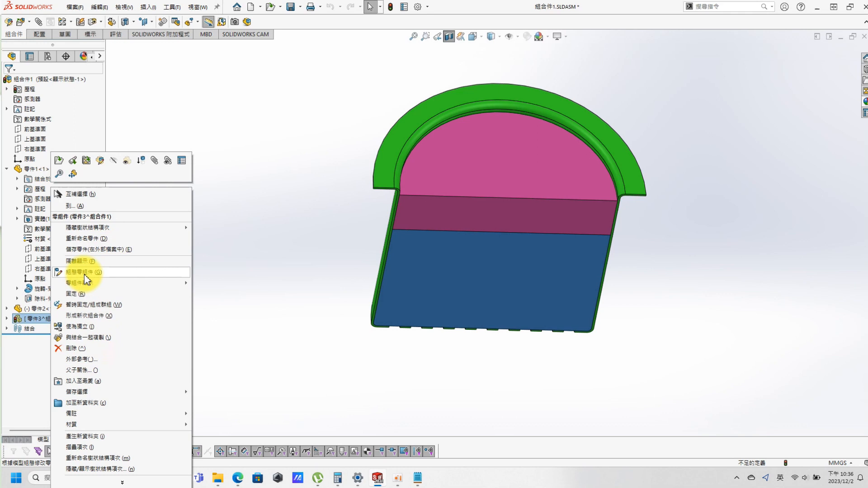
mouse_move(83, 286)
left_click(223, 217)
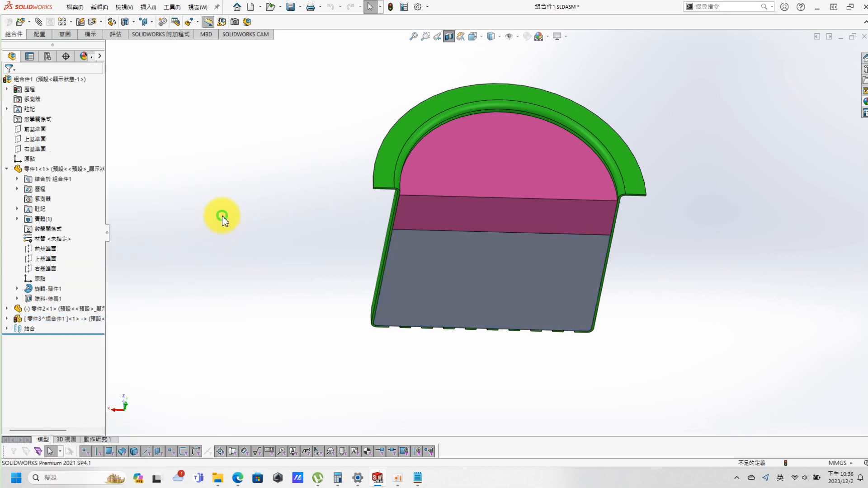
right_click(43, 322)
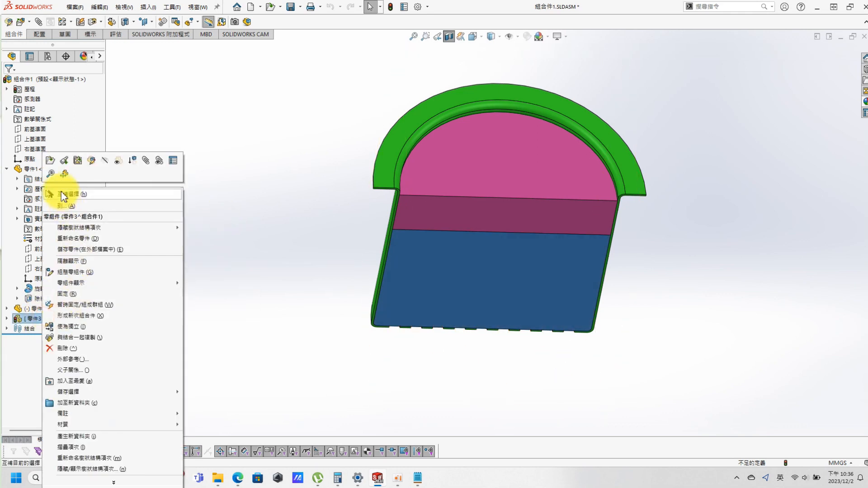
left_click(57, 156)
middle_click_drag(303, 243, 517, 129)
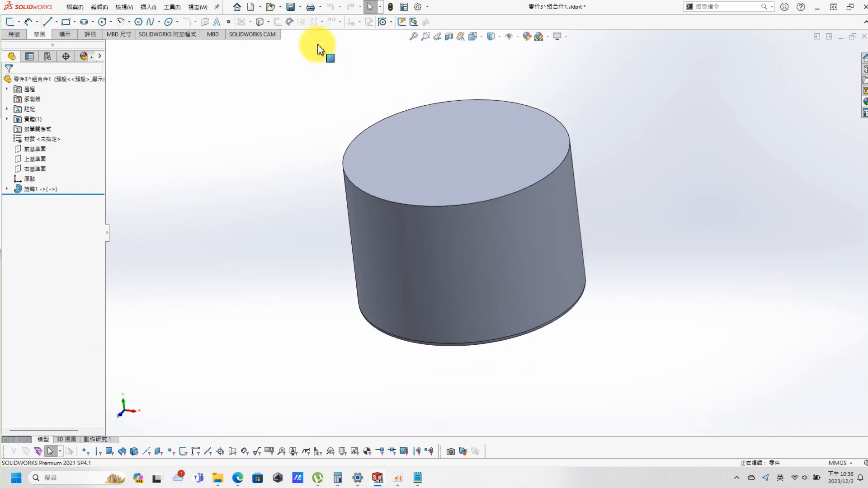
Apply a turquoise colour to the whole in-context part
right_click(59, 80)
left_click(116, 174)
left_click(211, 174)
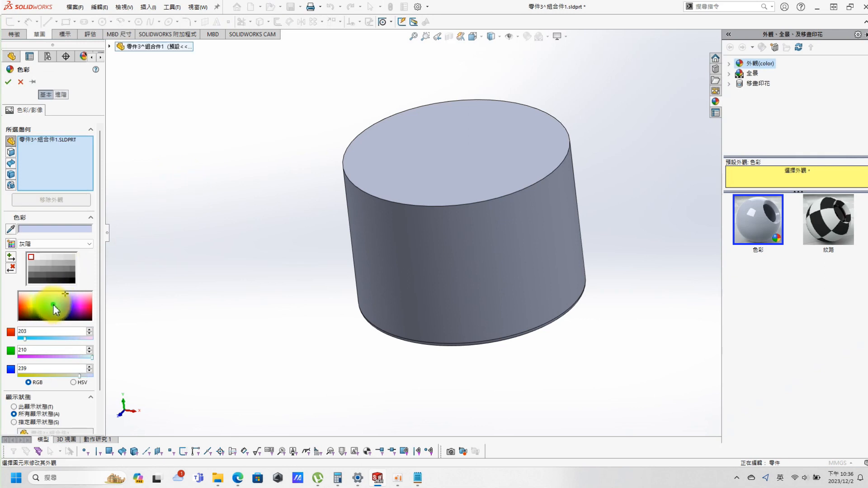
left_click(54, 305)
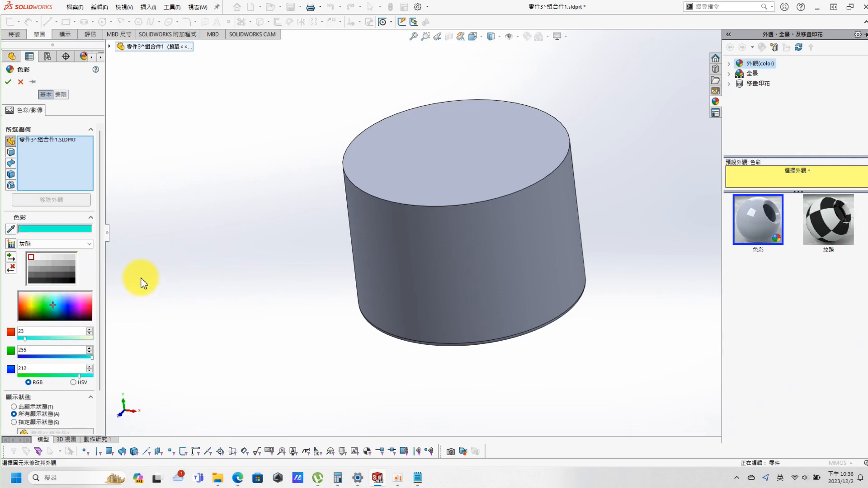
left_click(9, 82)
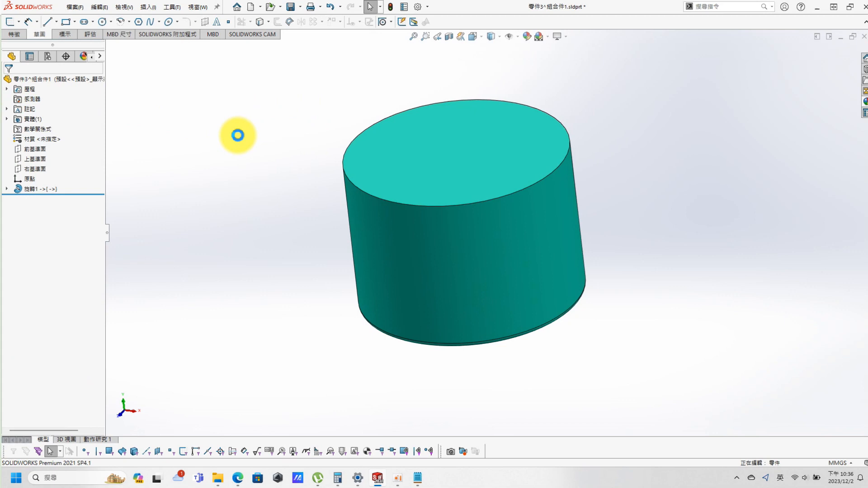
Return to the assembly window and save the assembly
left_click(172, 6)
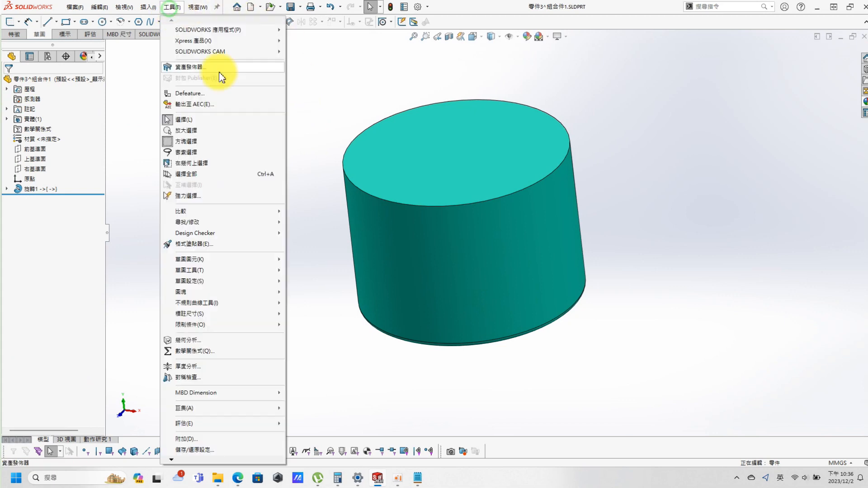
left_click(192, 7)
left_click(224, 141)
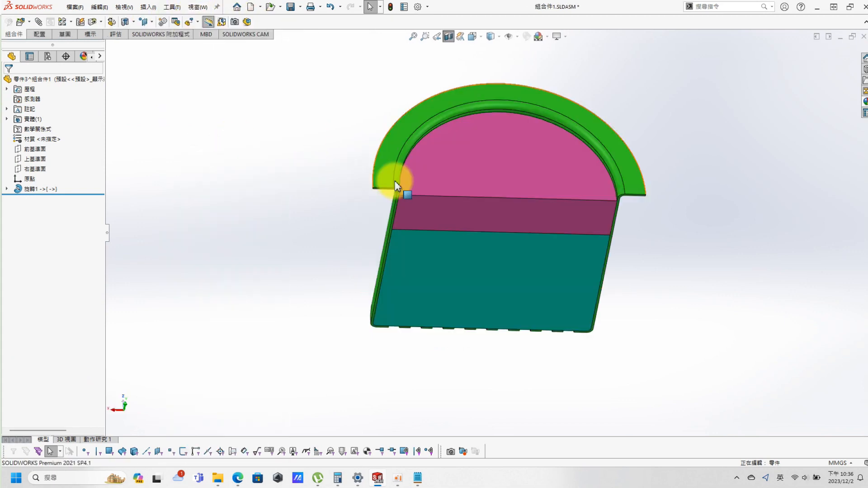
middle_click_drag(587, 240, 632, 237)
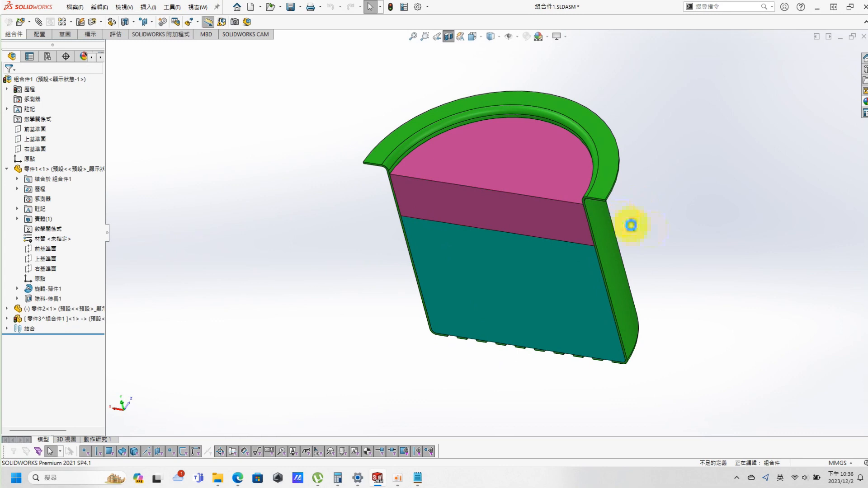
left_click(294, 7)
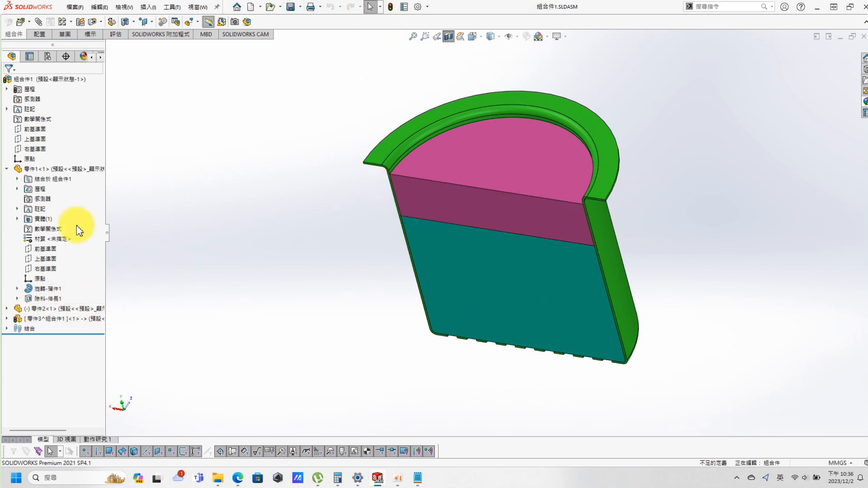
Turn off the section view and show the hole sketch under the cup's extruded cut
left_click(448, 37)
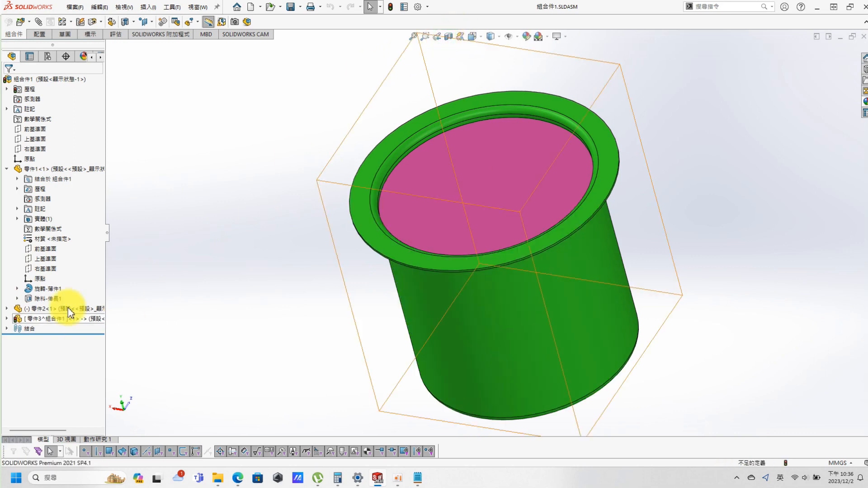
left_click(17, 299)
left_click(68, 309)
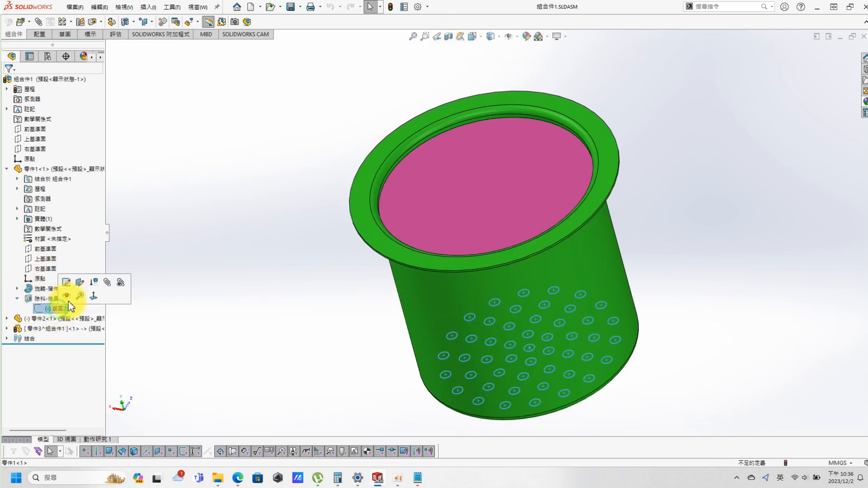
left_click(66, 294)
scroll(400, 327, "up", 3)
middle_click_drag(520, 330, 553, 270)
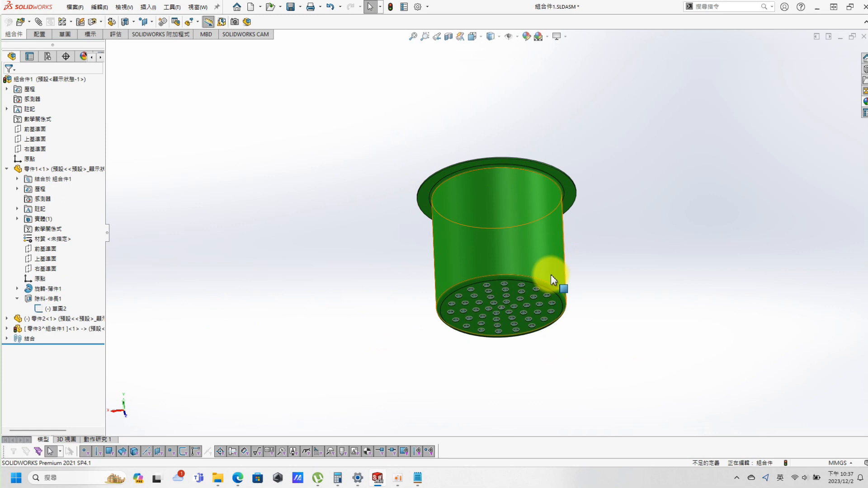
Select the in-context part visible through the cup's bottom holes and start editing it within the assembly
scroll(516, 303, "down", 8)
scroll(503, 273, "down", 6)
left_click(435, 316)
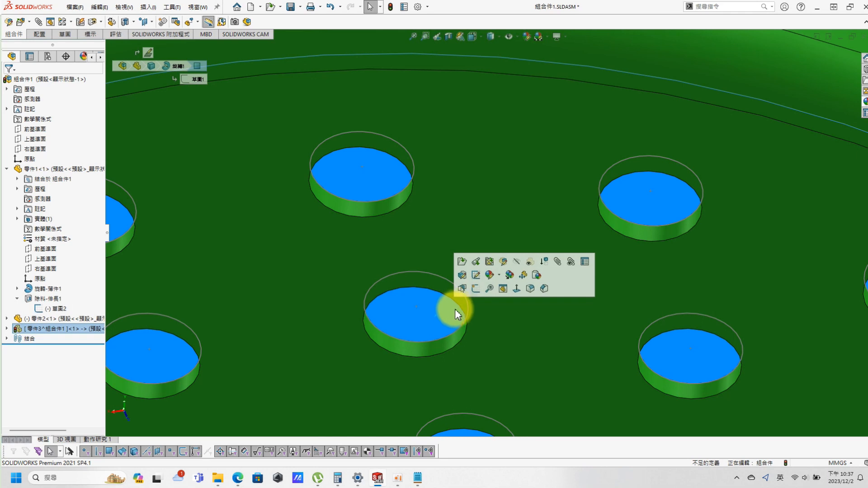
scroll(456, 307, "up", 3)
left_click(7, 329)
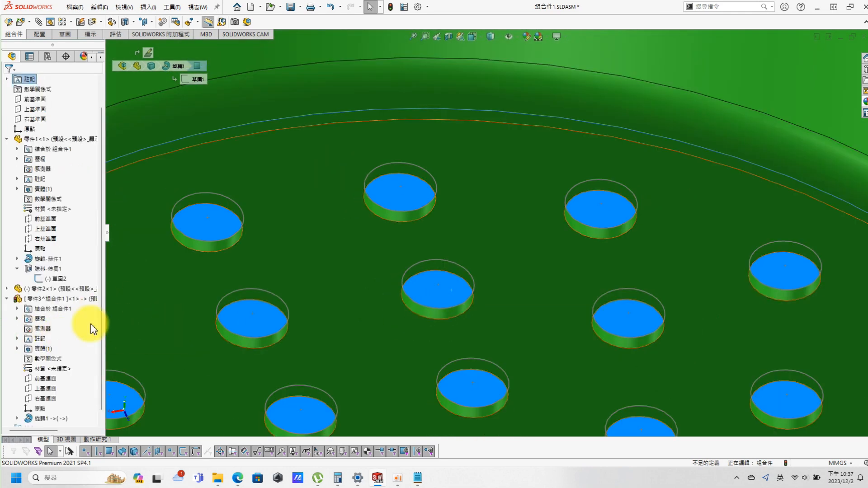
left_click(63, 300)
right_click(63, 301)
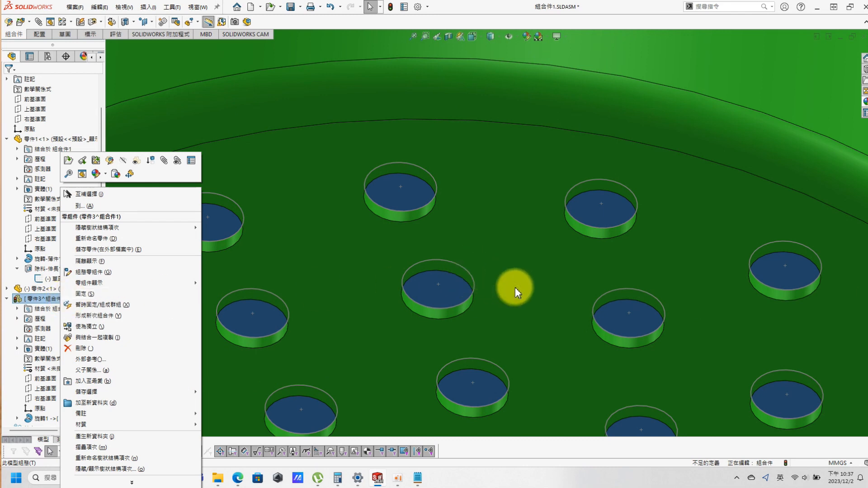
left_click(107, 160)
scroll(509, 269, "up", 8)
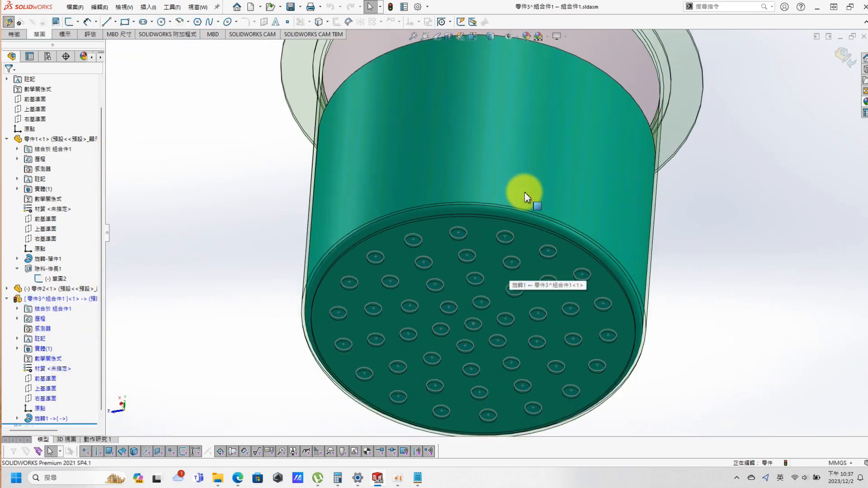
scroll(524, 191, "down", 2)
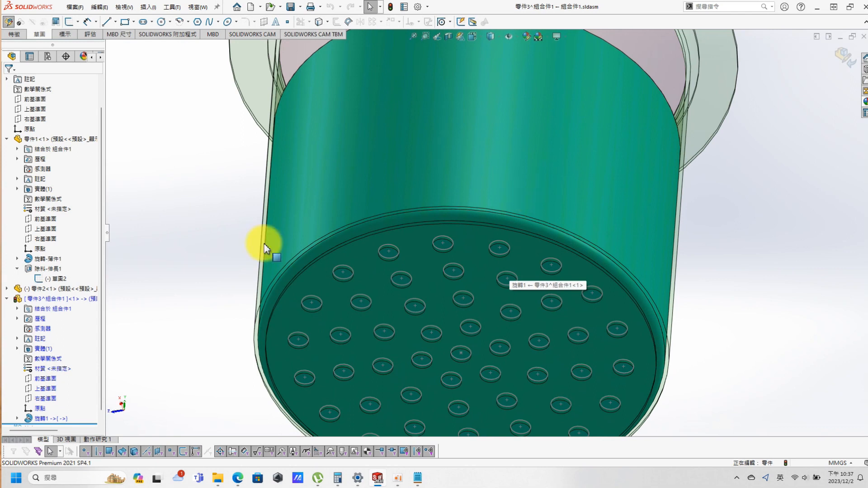
Add a global variable named part3_high in the in-context part's equations
right_click(53, 361)
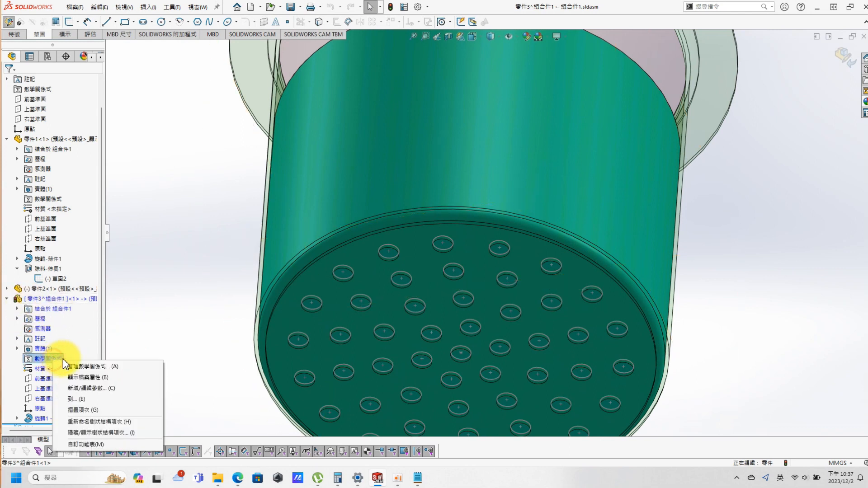
left_click(121, 368)
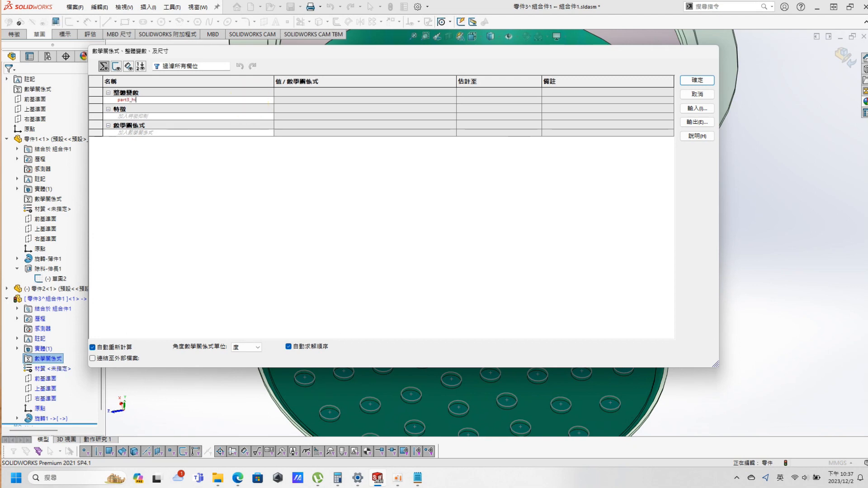
key("Tab")
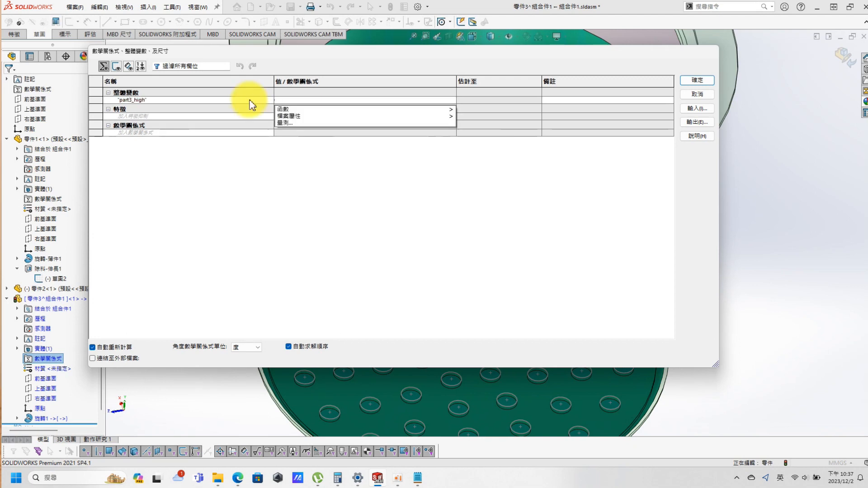
Define part3_high with a reference measurement from the part's bottom face to its top edge and accept the equations
left_click(335, 123)
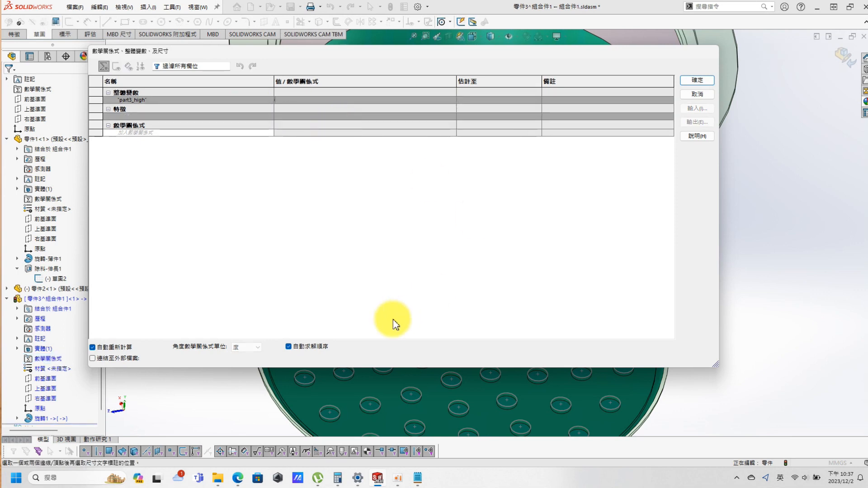
left_click_drag(559, 61, 313, 41)
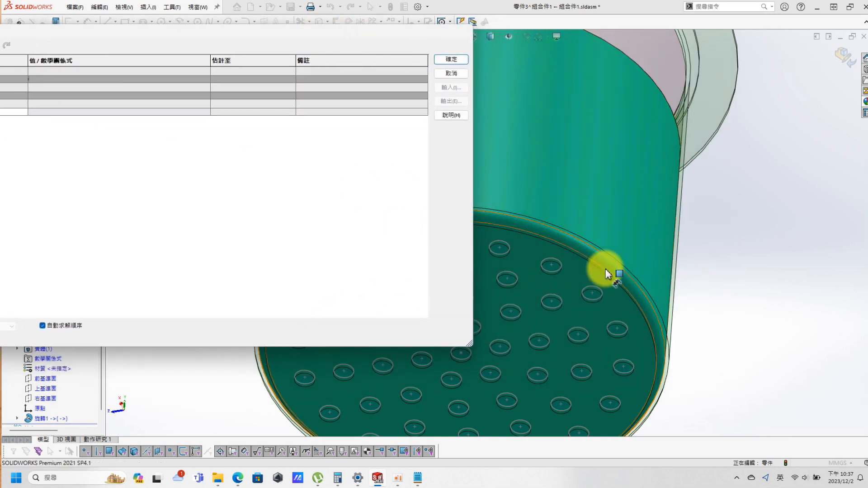
left_click(556, 305)
scroll(583, 267, "up", 4)
middle_click_drag(587, 258, 564, 226)
left_click(568, 178)
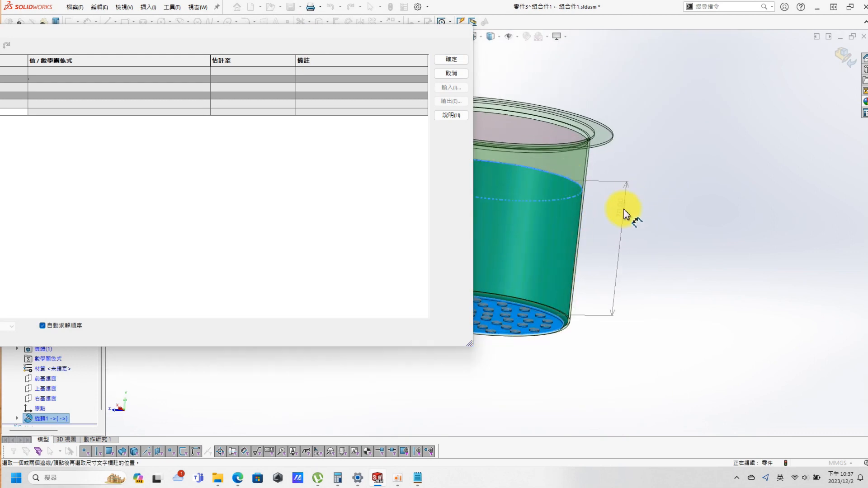
left_click(620, 215)
left_click_drag(280, 38, 460, 45)
left_click_drag(654, 163, 388, 178)
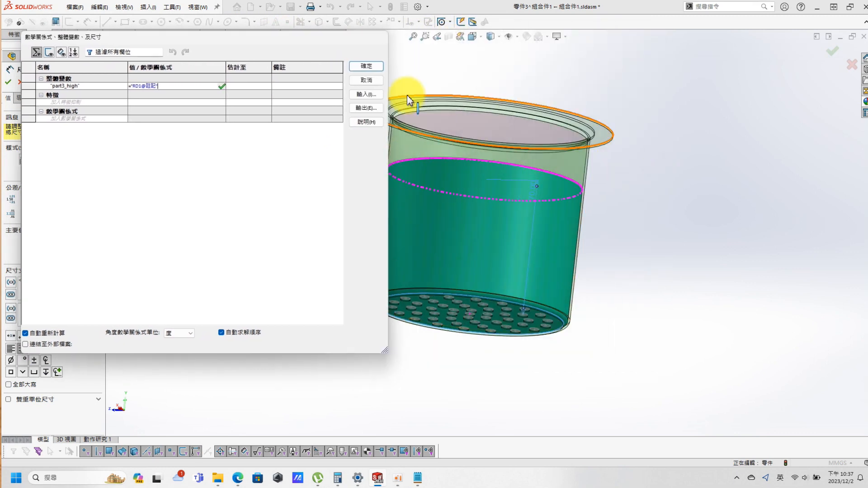
left_click(367, 67)
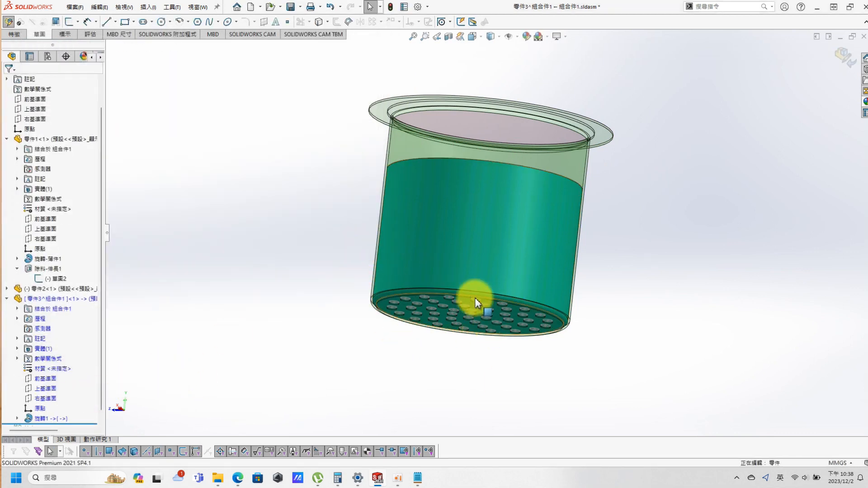
Start a sketch on the part's bottom face and convert the circles of the cup's hole sketch into it
scroll(475, 297, "down", 5)
scroll(347, 330, "down", 8)
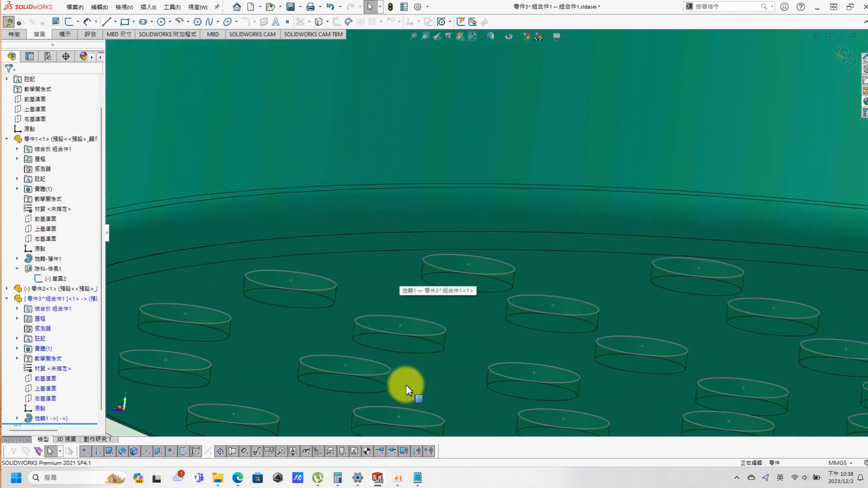
left_click(413, 280)
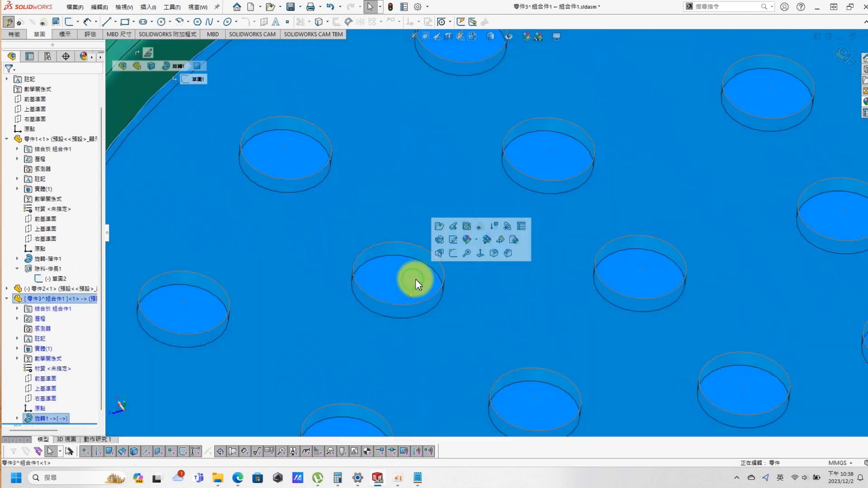
left_click(454, 254)
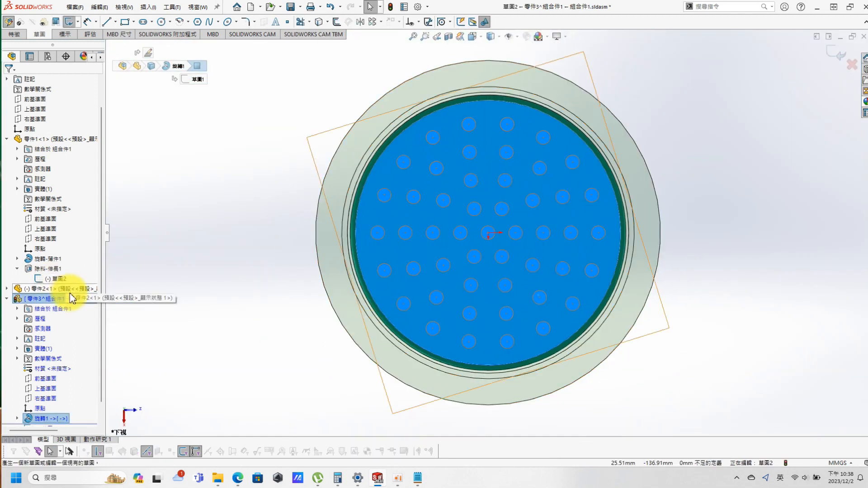
left_click(51, 282)
key("s")
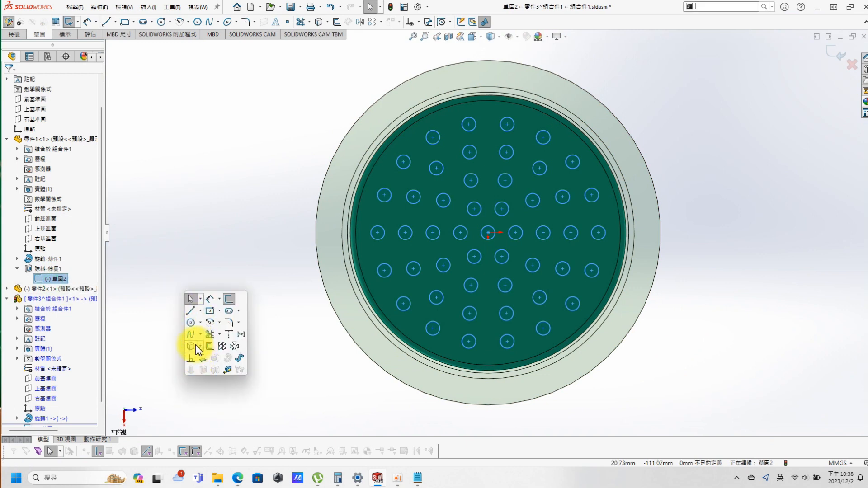
left_click(191, 347)
middle_click_drag(281, 310, 243, 365)
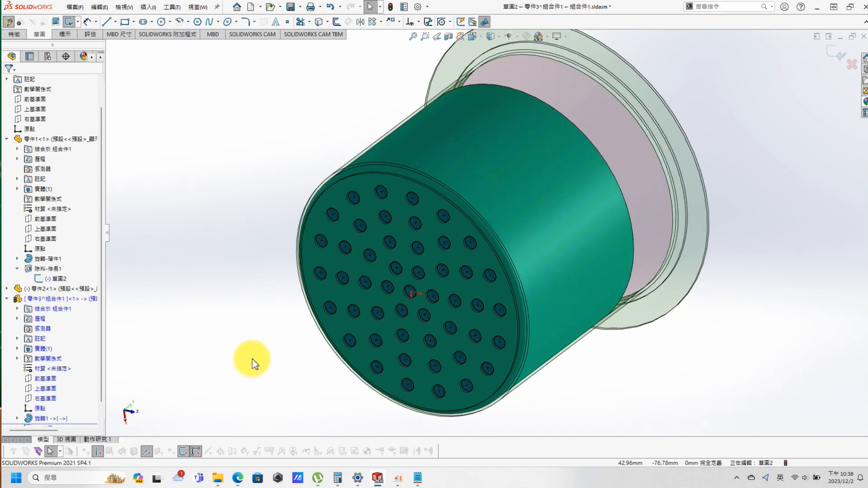
Start a boss extrusion of the converted hole circles and begin an equation for its depth
key("s")
left_click(255, 349)
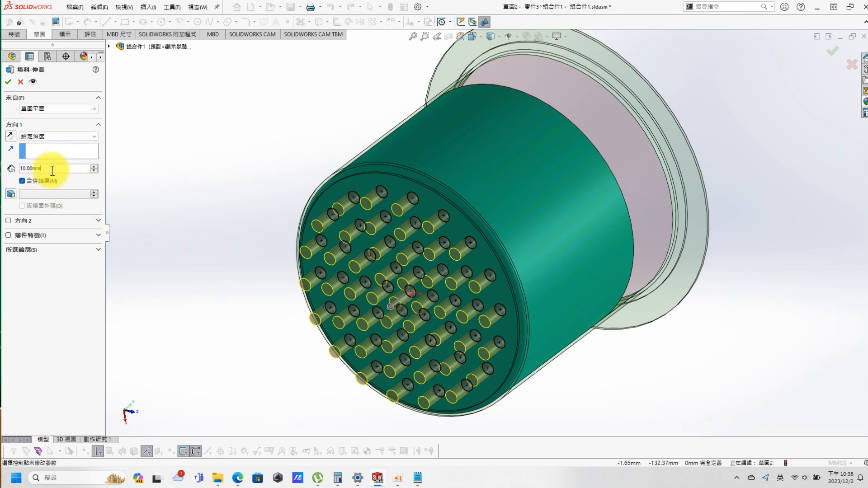
key("BackSpace")
key("BackSpace")
key("BackSpace")
key("BackSpace")
key("BackSpace")
key("BackSpace")
key("BackSpace")
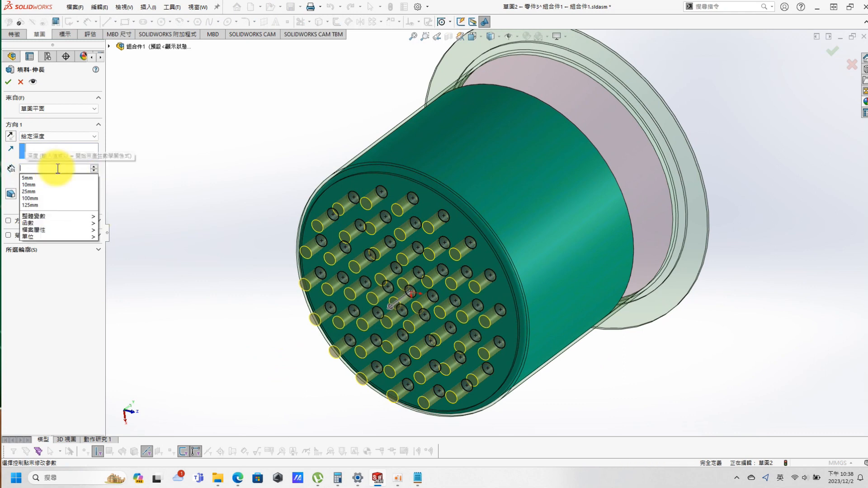
type("=")
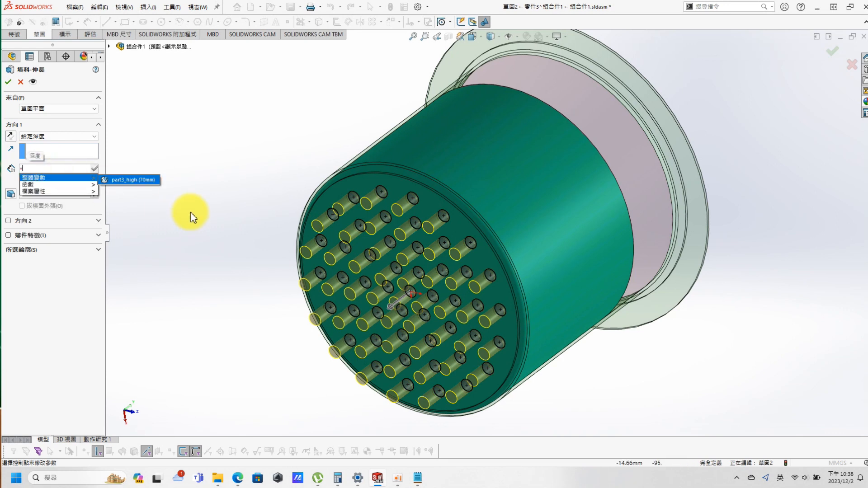
Switch to Notepad, note hole number=1+6+10+14+18=49 and area ratio=(100*100)/(5*5)=40, and return to SOLIDWORKS
left_click(418, 478)
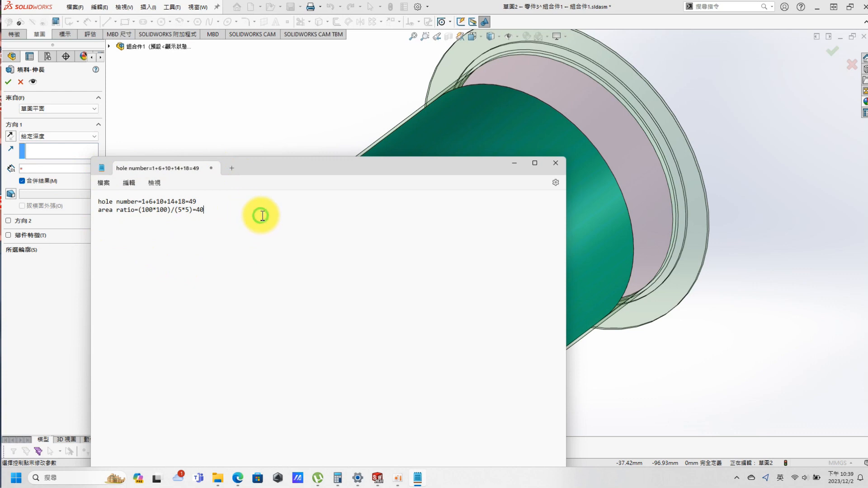
left_click(248, 109)
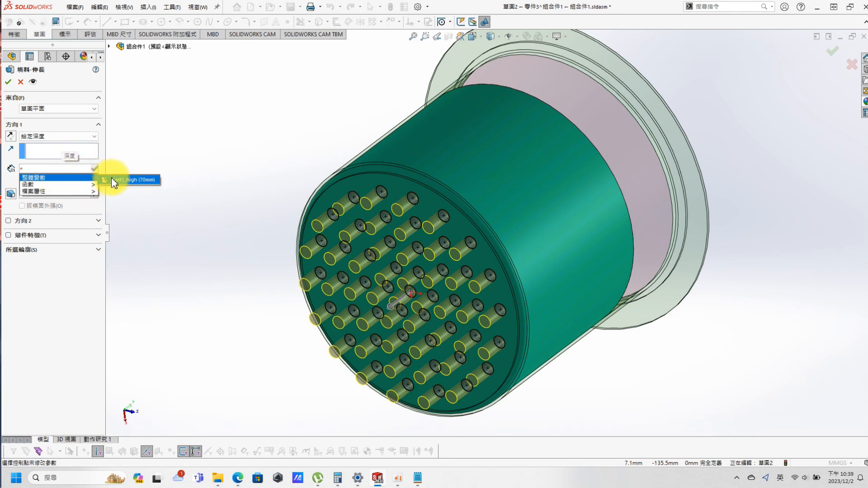
Set the extrusion depth to =(70.001-"part3_high")*40/49 and accept the feature
left_click(111, 178)
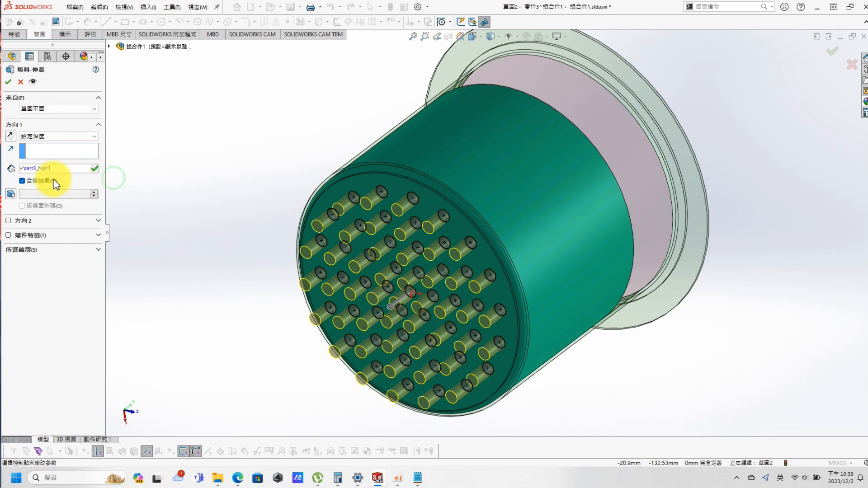
left_click(23, 169)
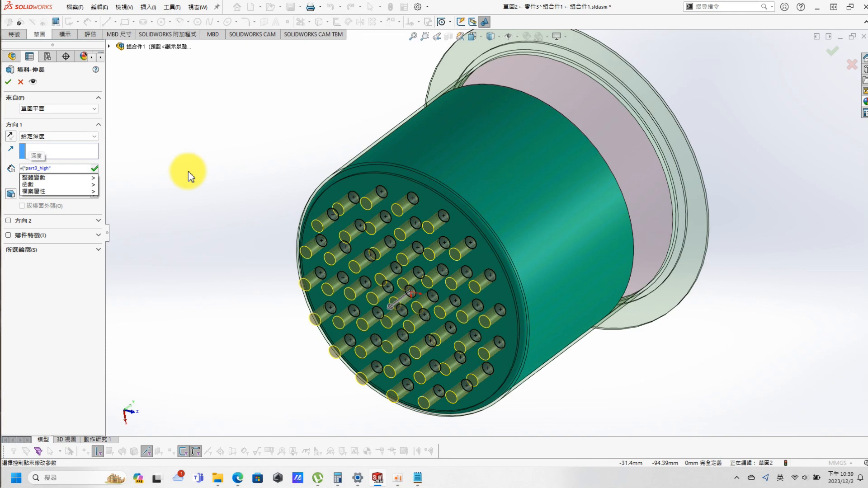
type("(7")
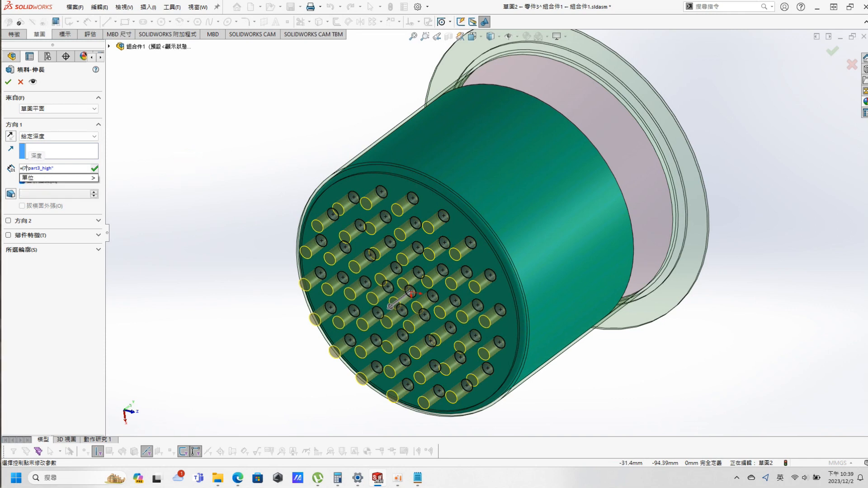
type("0.001-")
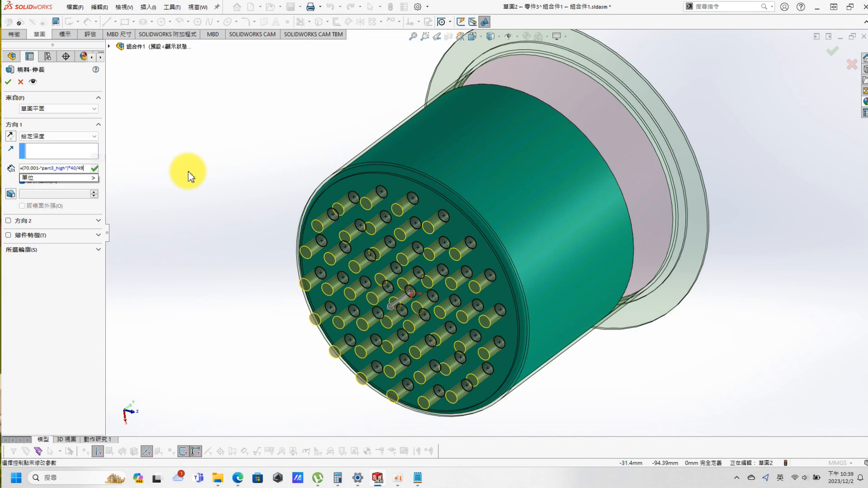
key("Return")
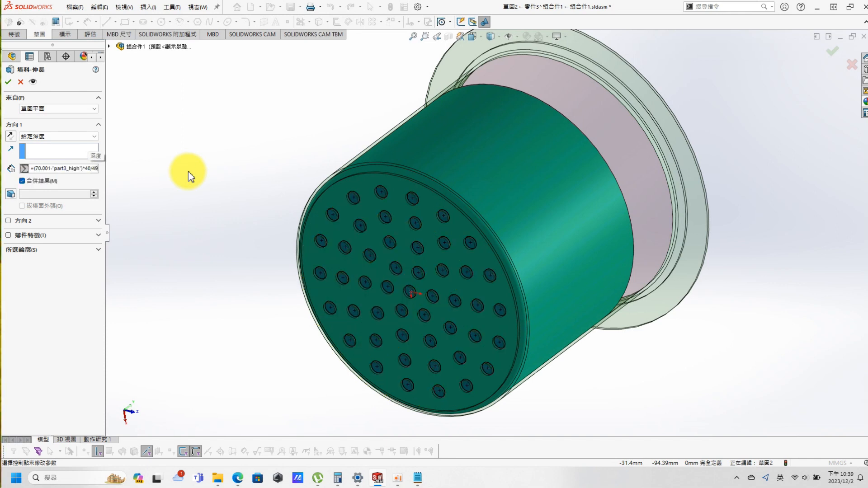
left_click(9, 83)
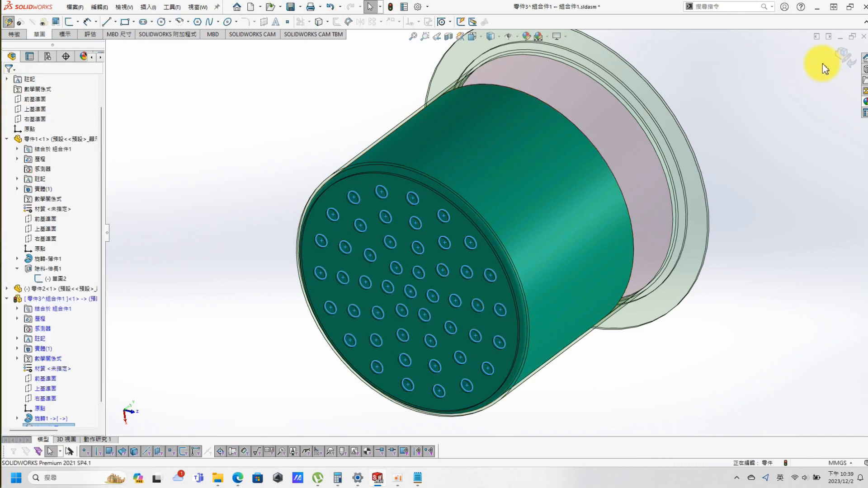
Return from the in-context part to the assembly and hide the cup's hole sketch
left_click(841, 54)
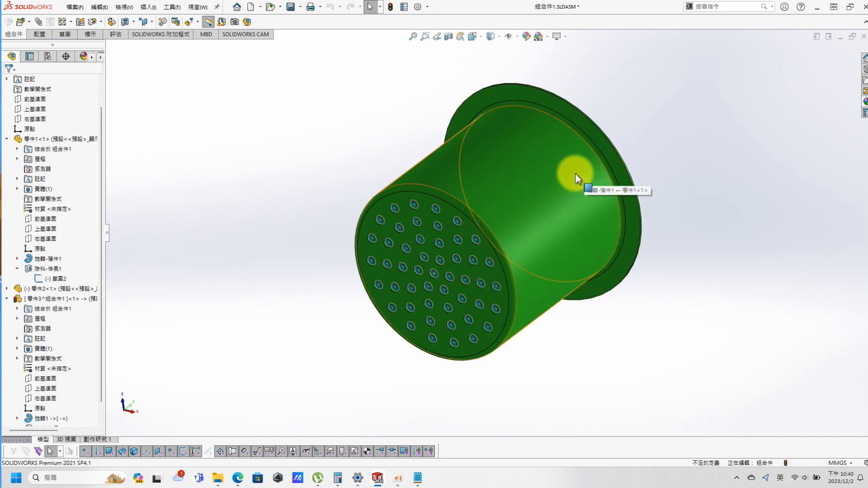
left_click(57, 278)
left_click(63, 266)
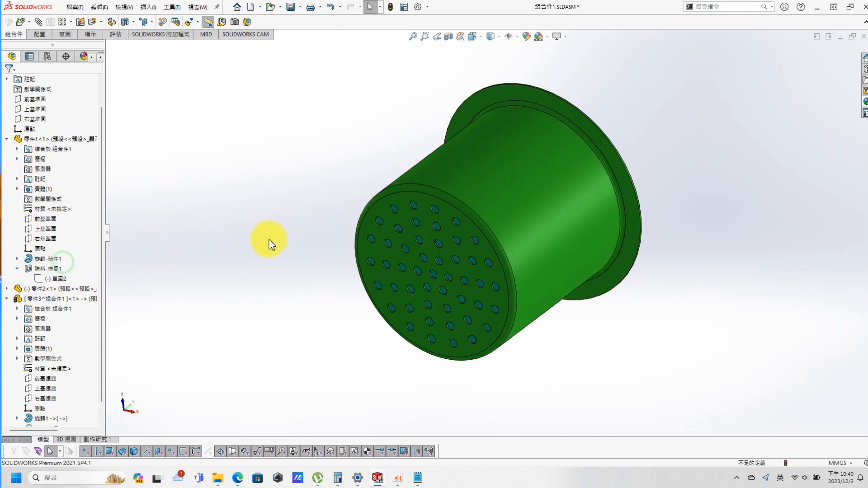
Save the assembly with the virtual part stored internally
left_click(290, 6)
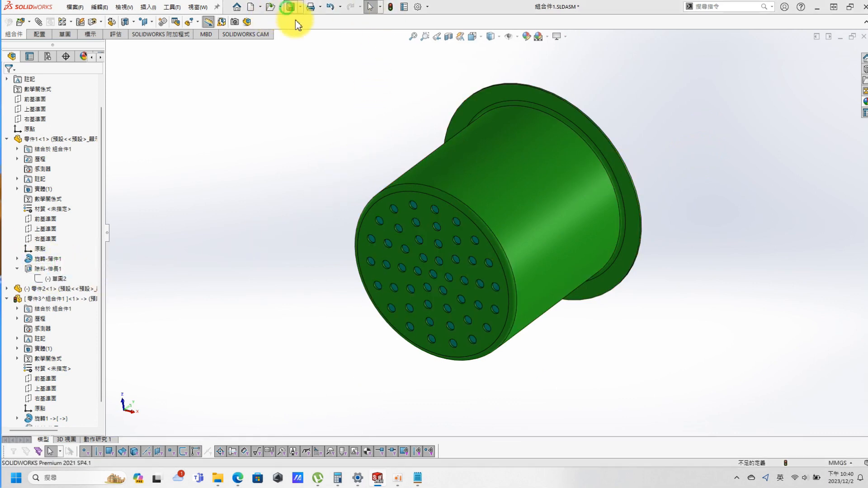
left_click(186, 138)
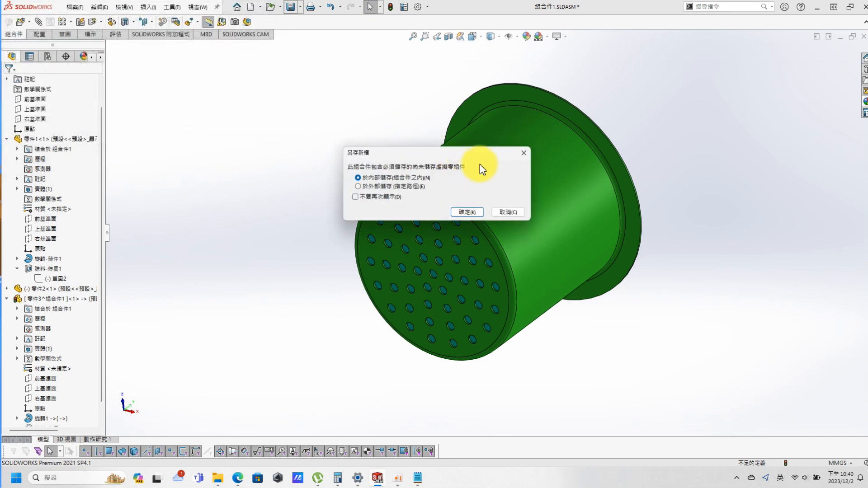
left_click(466, 212)
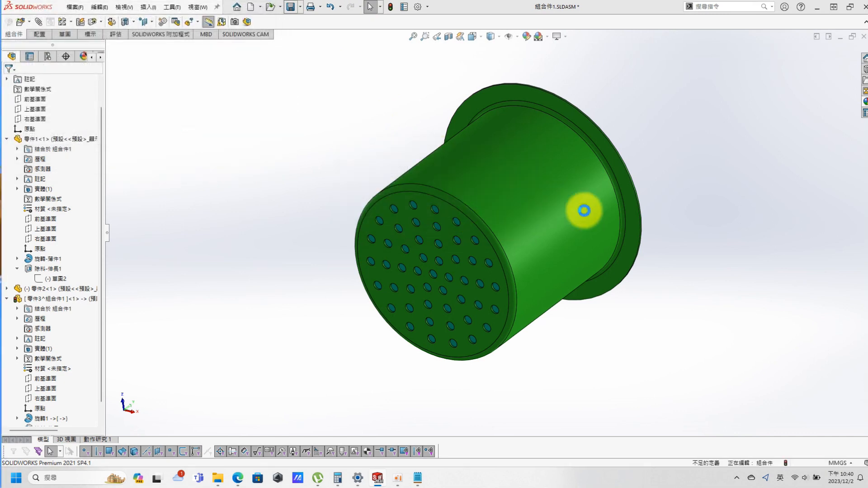
Make the cup transparent so the disc and filling part can be seen inside
left_click(569, 145)
left_click(660, 91)
Slide the disc partway toward the cup's perforated bottom and rebuild the assembly
middle_click_drag(610, 188, 563, 206)
left_click_drag(543, 212, 457, 247)
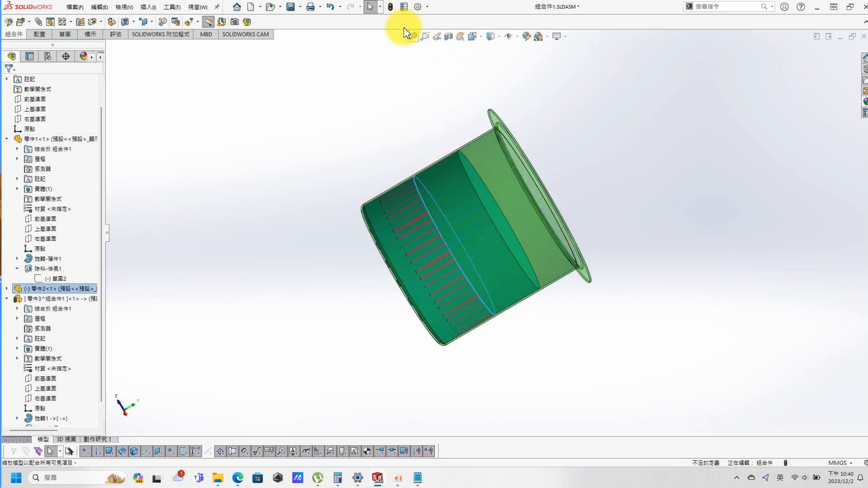
left_click(389, 9)
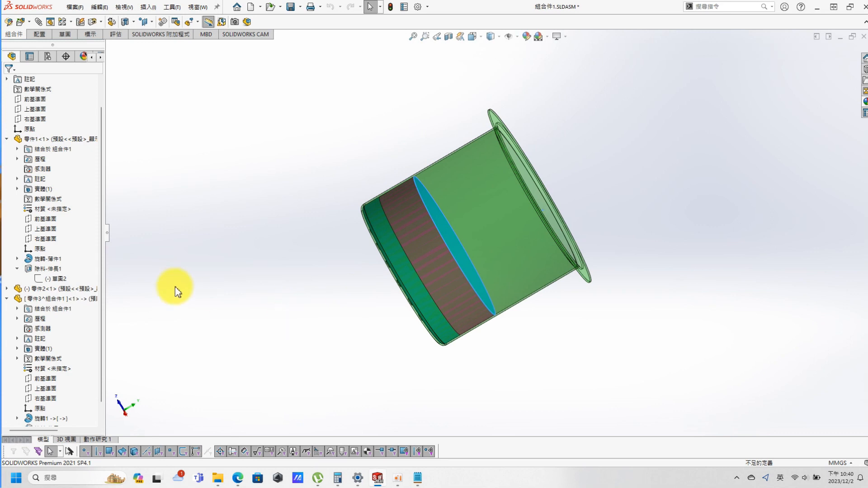
middle_click_drag(354, 297, 329, 277)
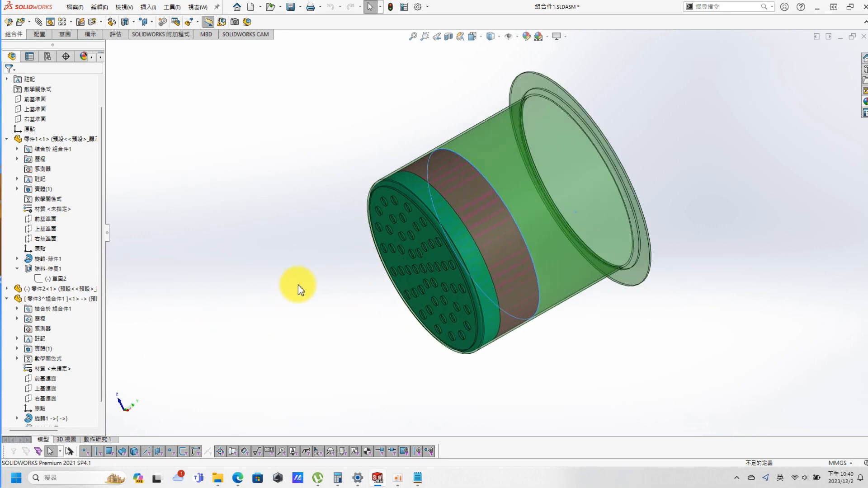
Open the filling part's extrusion feature for editing and accept it to recalculate the strands' length
scroll(107, 396, "down", 2)
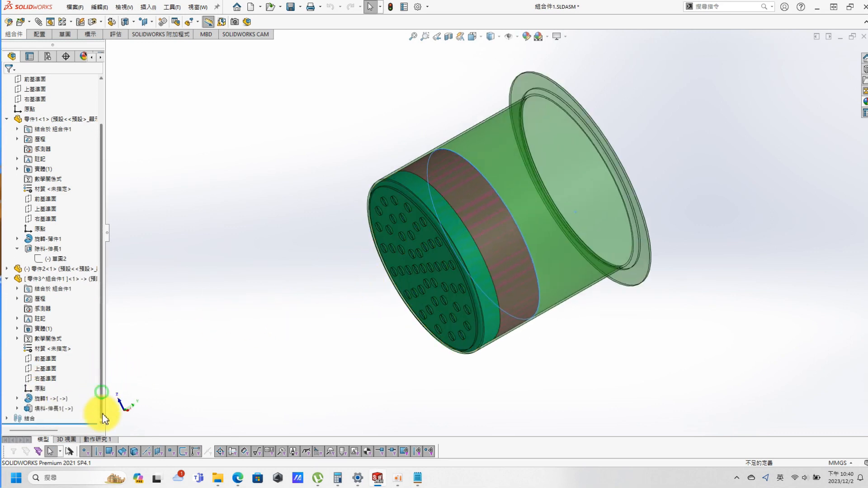
left_click(53, 408)
left_click(62, 382)
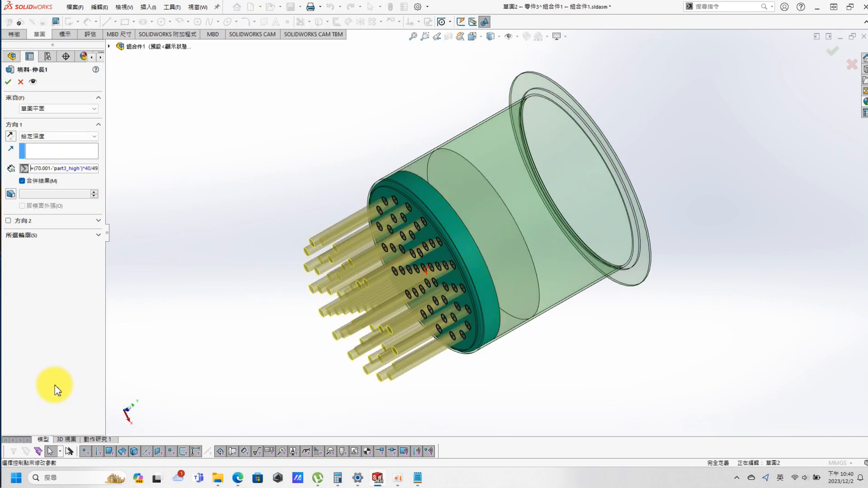
left_click(9, 82)
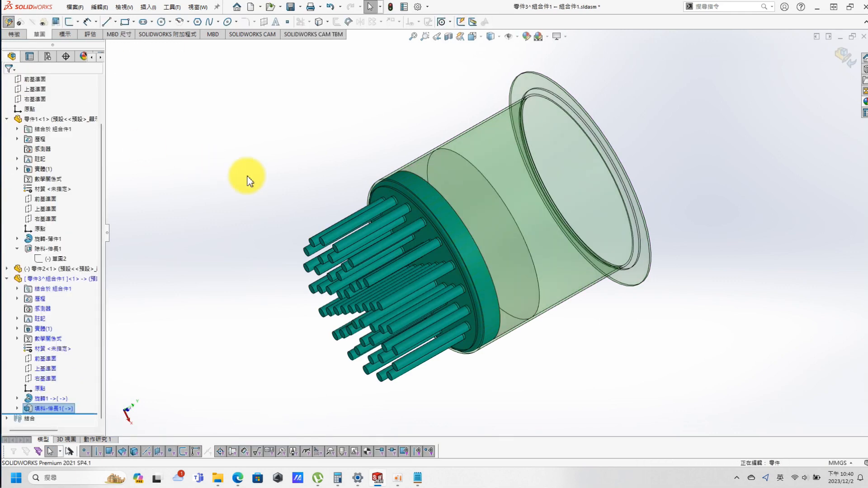
Rebuild the filling part in context so its height follows the disc
middle_click_drag(233, 207, 208, 240)
left_click(554, 232)
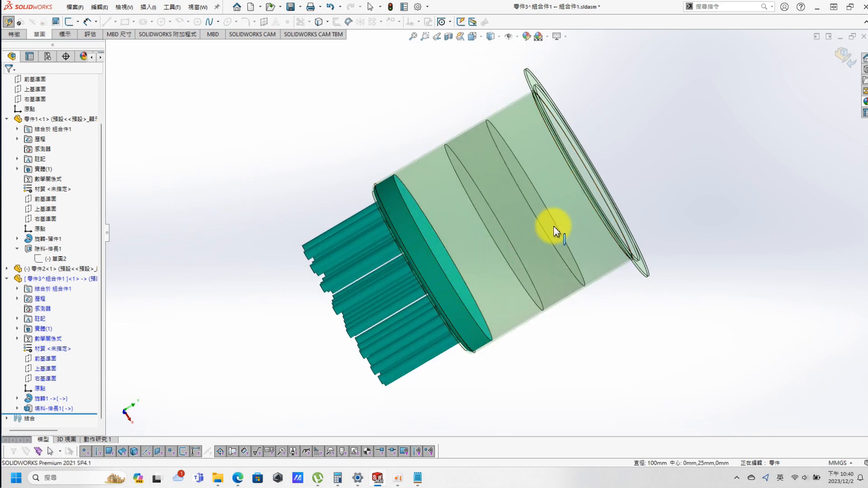
left_click(239, 304)
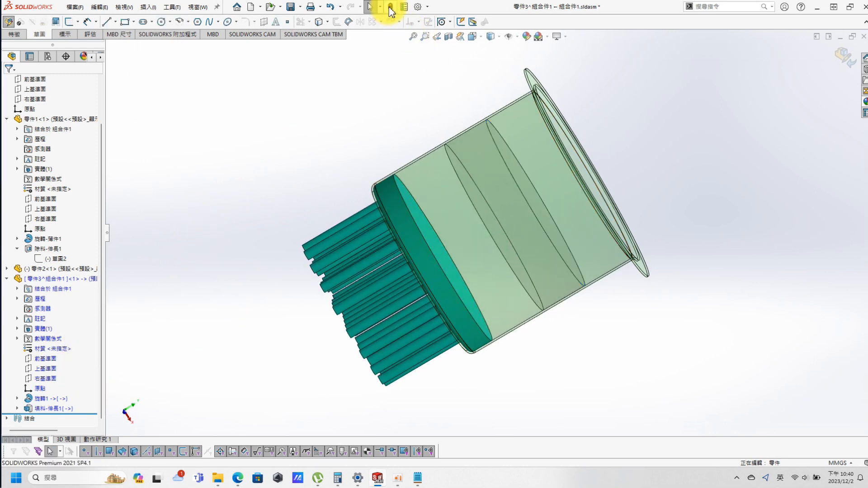
left_click(387, 23)
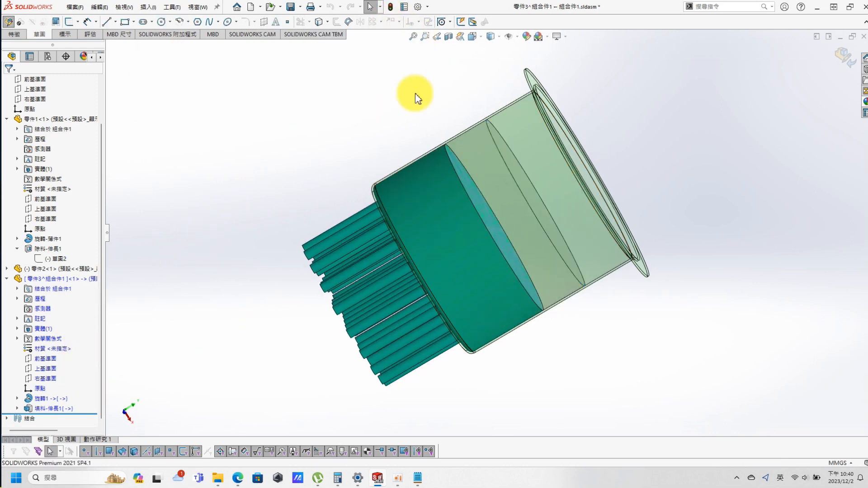
Reopen the strand extrusion after the rebuild and accept it to refresh its equation-driven depth
left_click(67, 409)
left_click(75, 380)
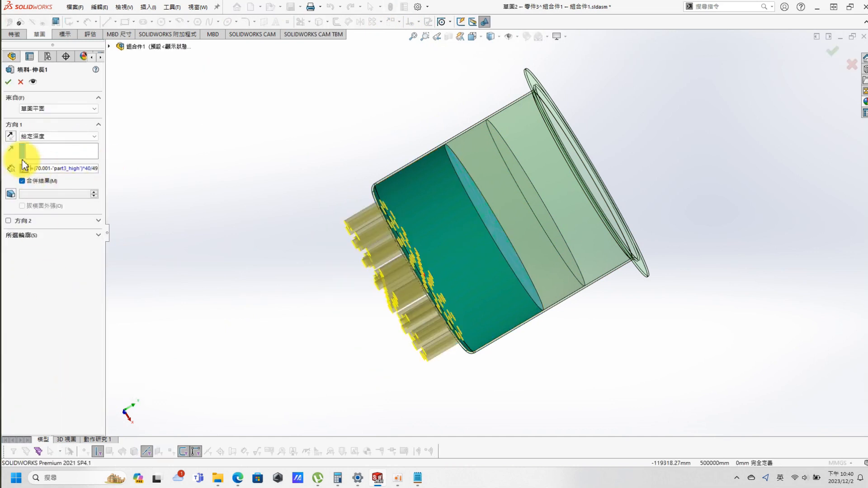
left_click(9, 82)
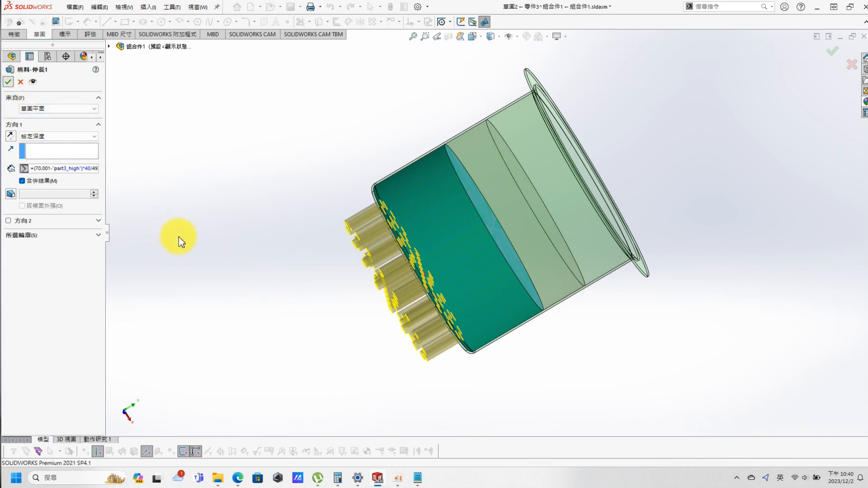
Return to the assembly, slide the disc up toward the cup's flange and rebuild
left_click(543, 260)
middle_click_drag(604, 245, 592, 263)
left_click(843, 56)
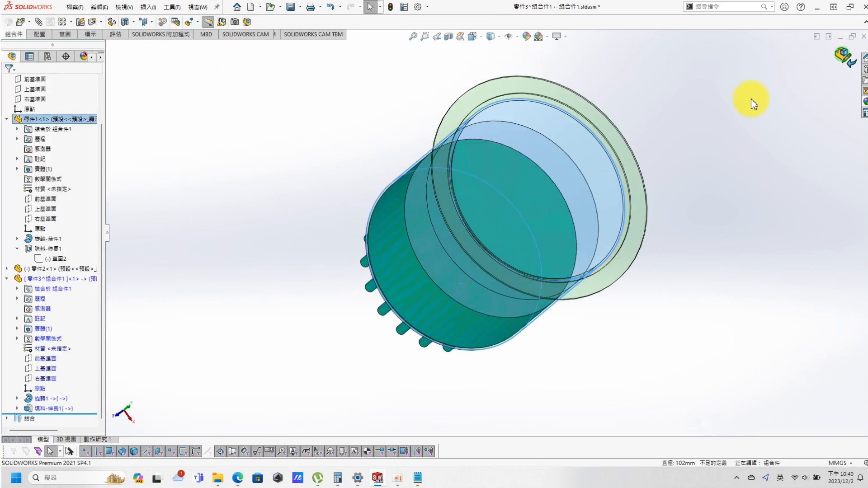
middle_click_drag(674, 295, 586, 310)
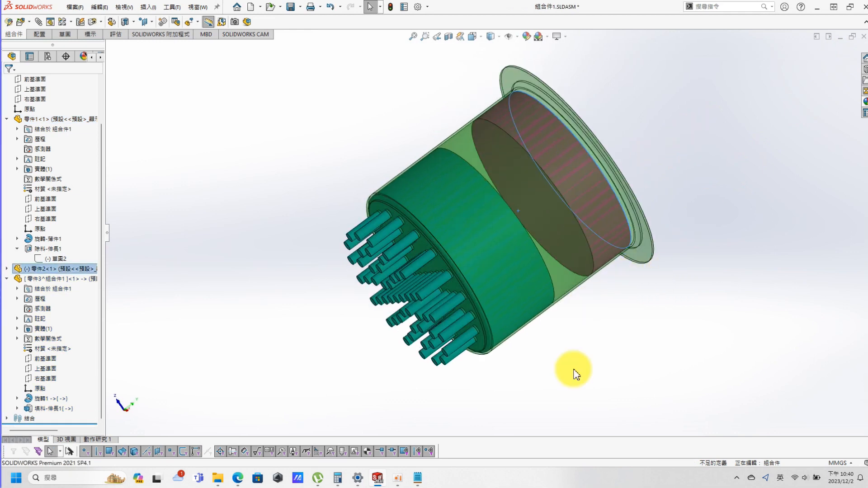
left_click(391, 7)
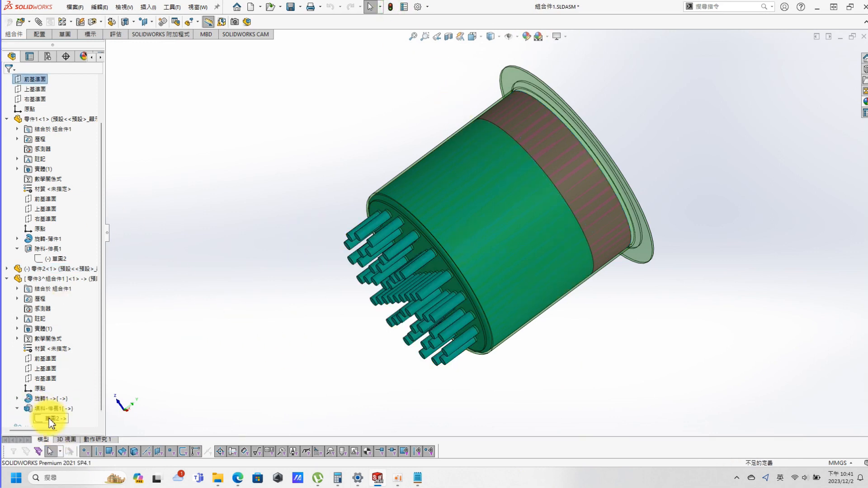
Update the strand extrusion for the raised disc by editing and accepting it, and return to the assembly
right_click(52, 408)
left_click(62, 296)
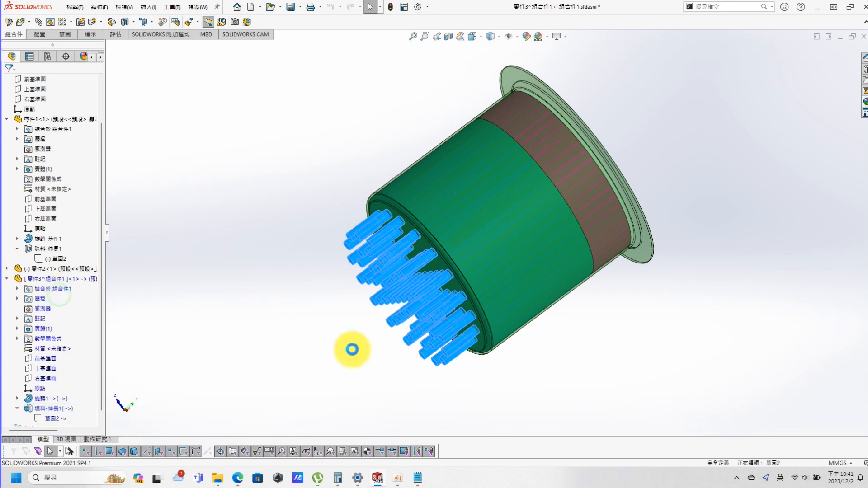
left_click(8, 82)
middle_click_drag(330, 292, 497, 333)
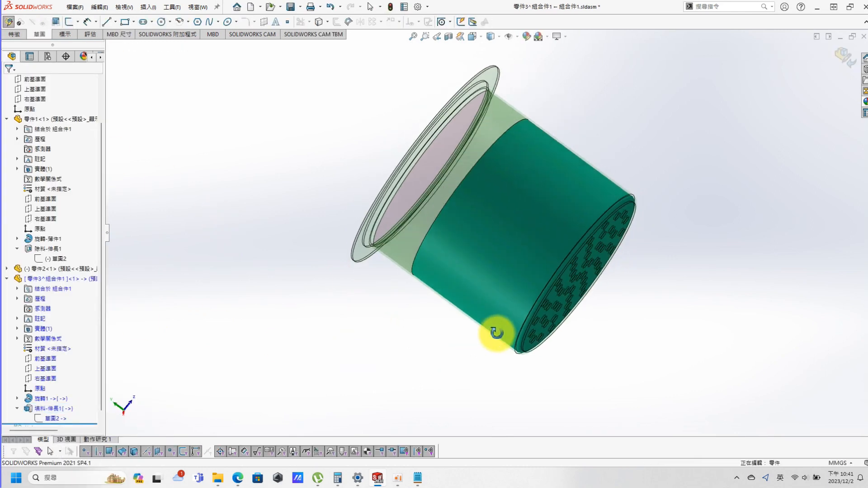
left_click(847, 55)
scroll(606, 226, "up", 2)
middle_click_drag(606, 227, 471, 223)
scroll(508, 261, "down", 2)
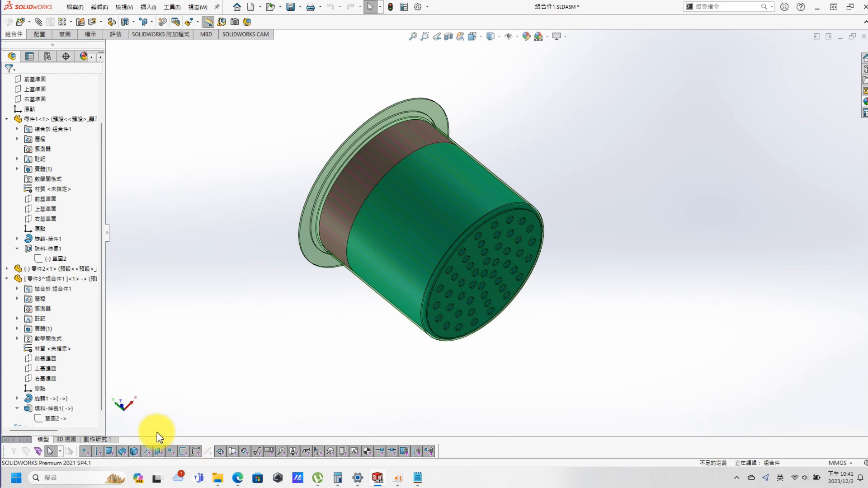
In the first motion study, disable playback of view keys and extend the animation to 10 seconds
left_click(102, 440)
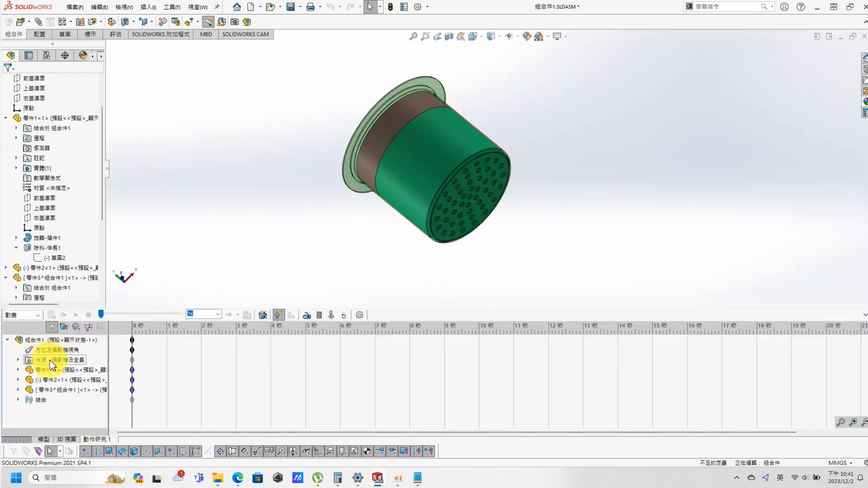
left_click(21, 360)
right_click(57, 352)
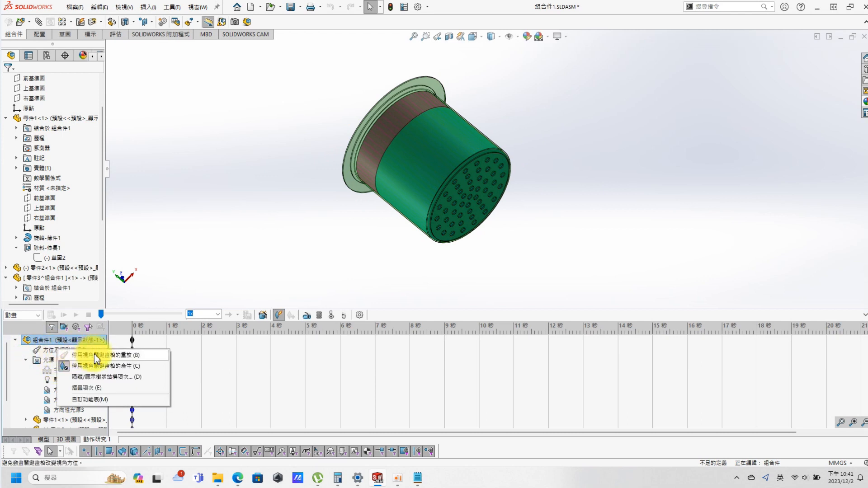
left_click(95, 360)
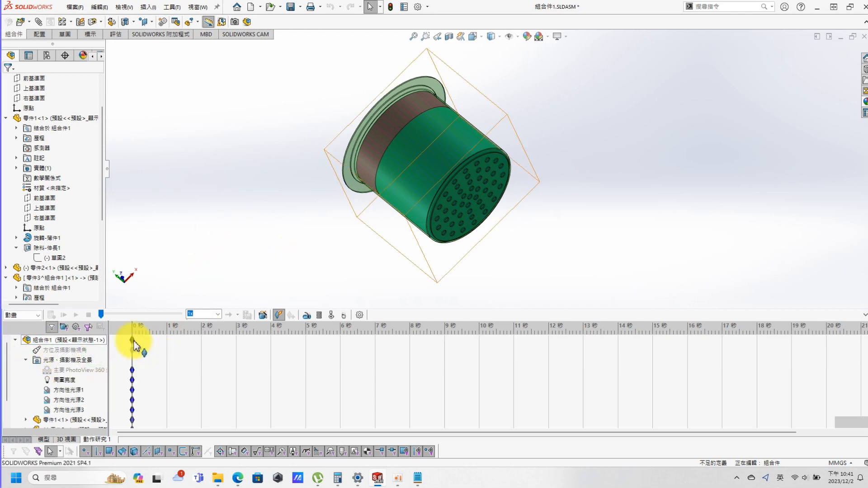
left_click_drag(136, 347, 482, 360)
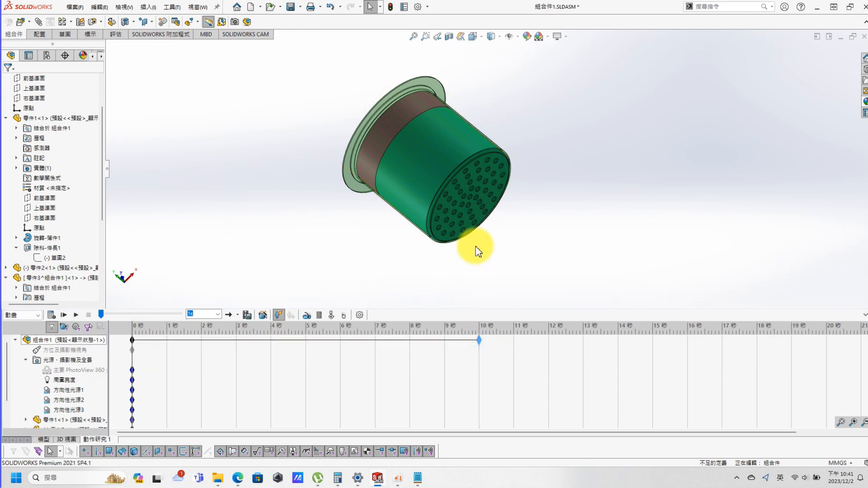
Try to animate the disc sliding down toward the perforated bottom over 10 seconds by calculating the first motion study
left_click_drag(388, 138, 470, 191)
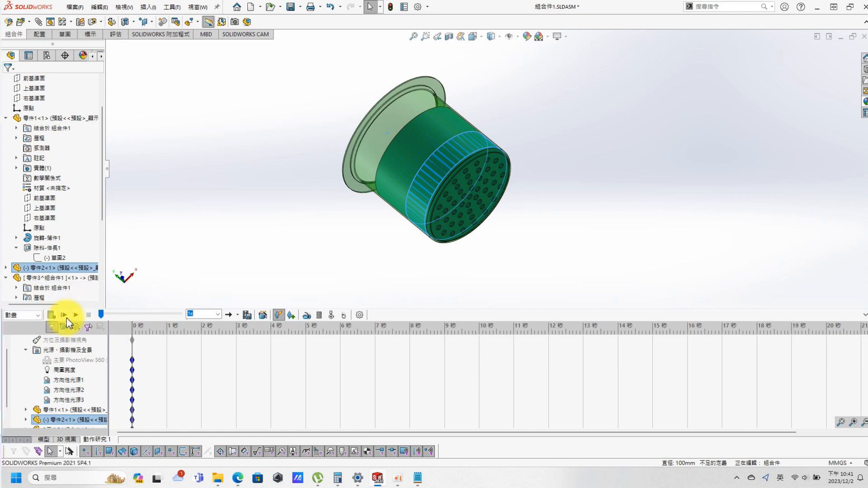
left_click(51, 315)
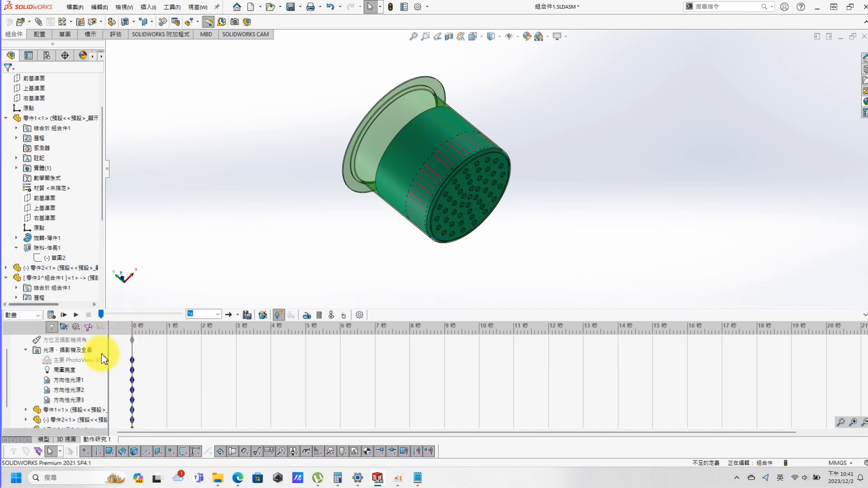
scroll(73, 370, "down", 1)
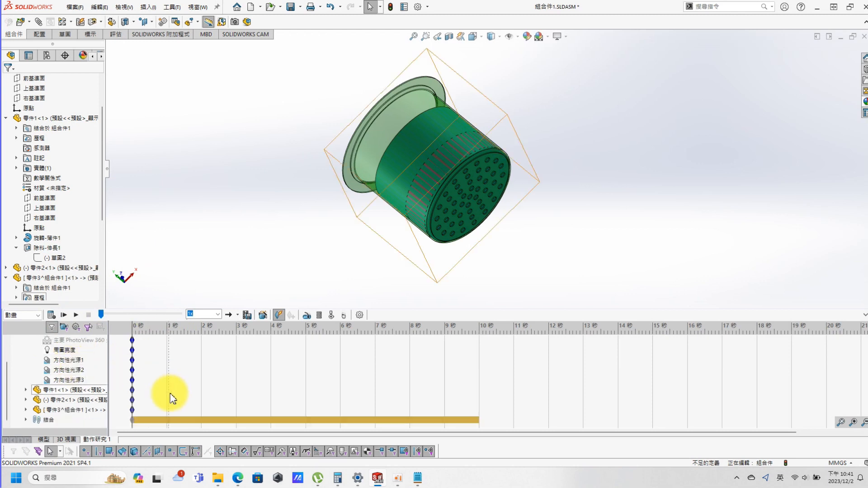
left_click_drag(132, 328, 479, 341)
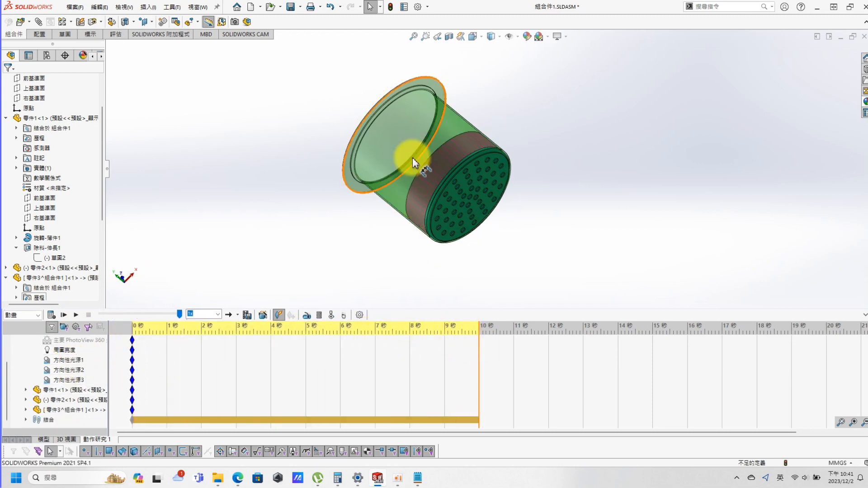
left_click(49, 315)
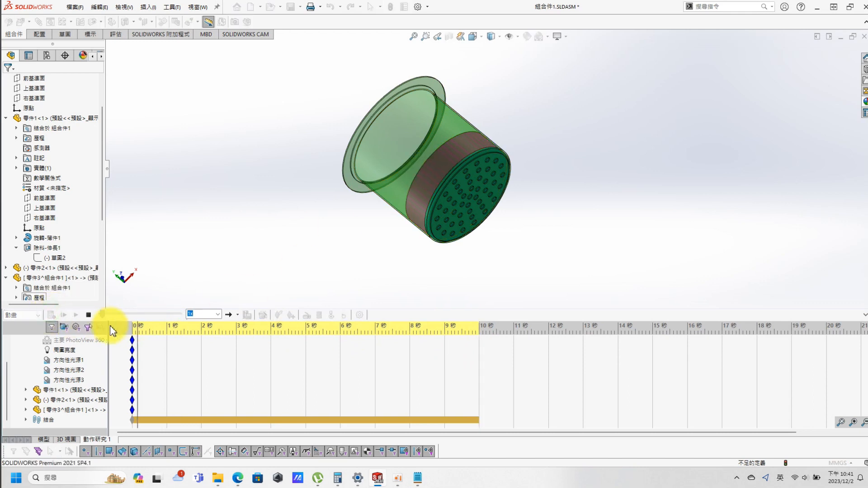
left_click(89, 314)
left_click_drag(221, 366, 112, 362)
left_click(137, 401)
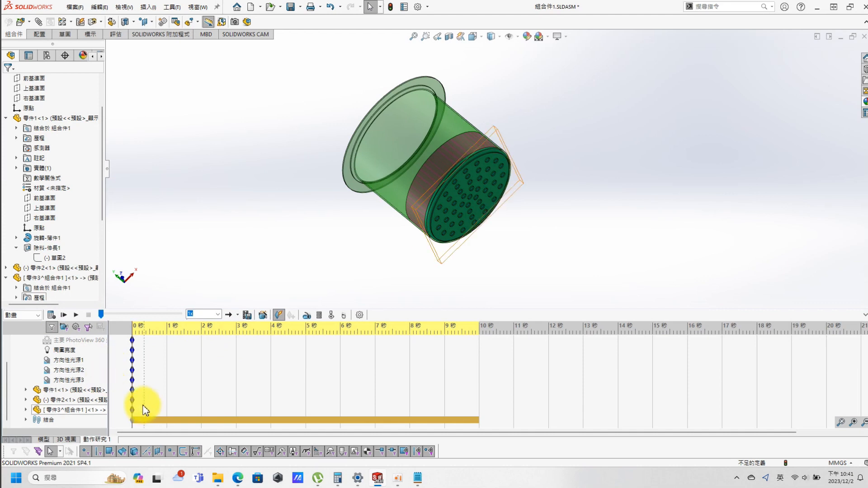
left_click(193, 277)
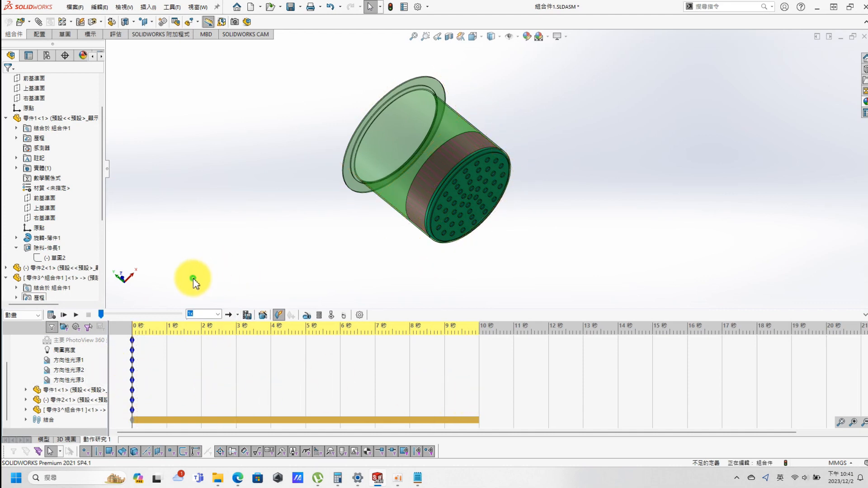
Create a new motion study for the assembly and go back to the model
right_click(92, 443)
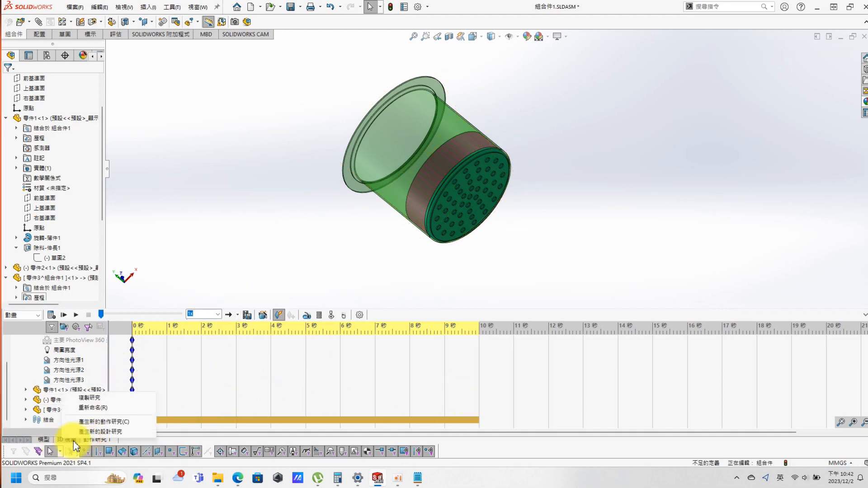
left_click(107, 422)
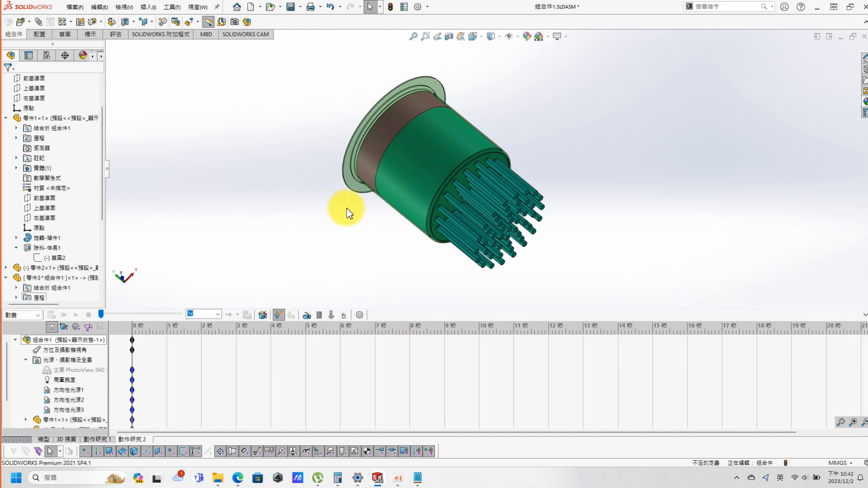
left_click(42, 439)
left_click(284, 188)
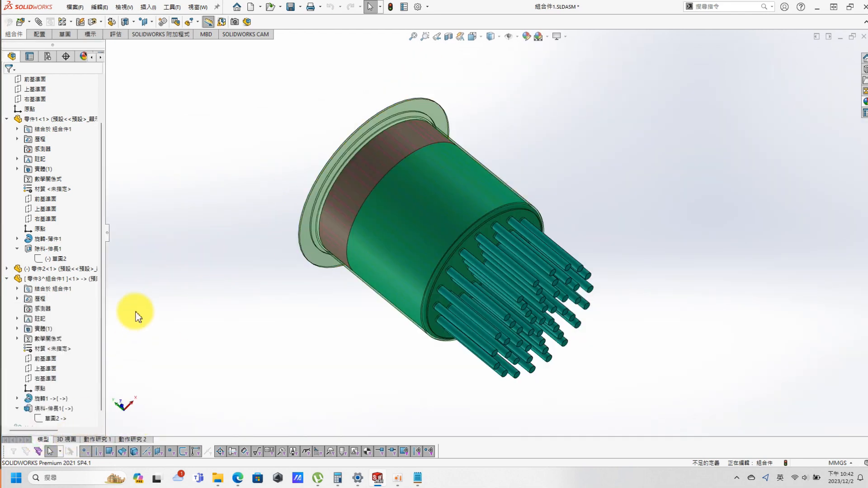
Reopen the filling part's strand extrusion and accept it to refresh its equation-driven depth for the raised disc
right_click(48, 409)
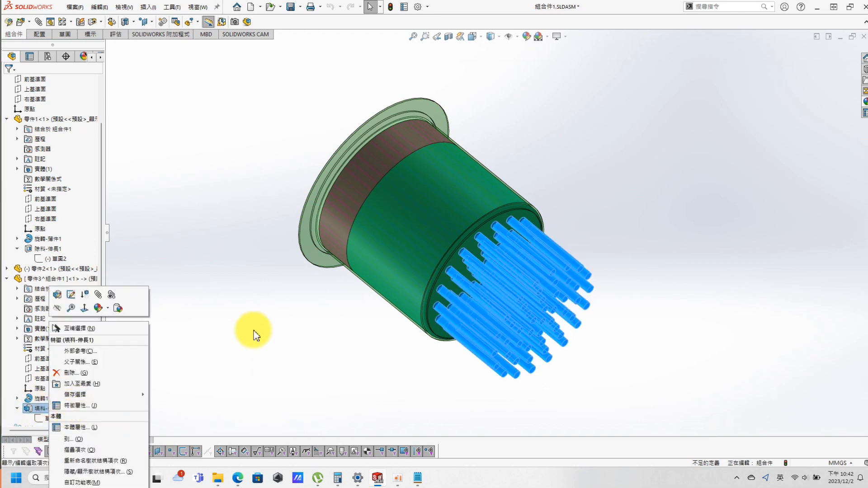
left_click(253, 341)
right_click(54, 409)
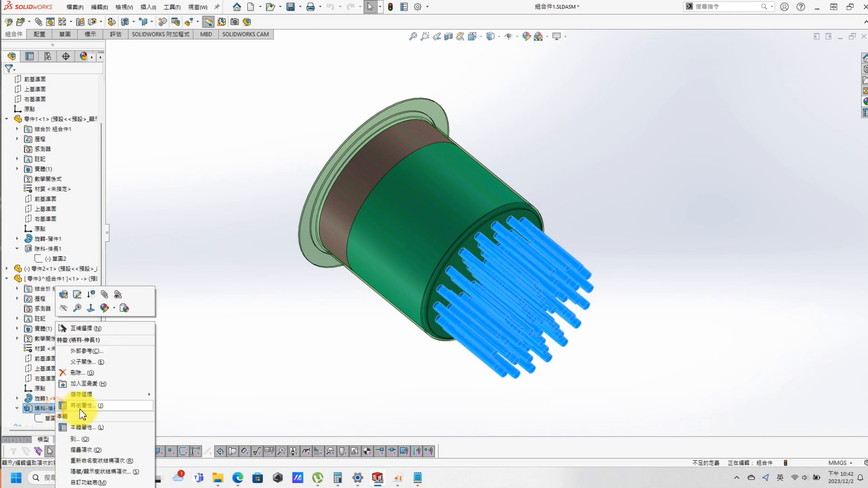
left_click(62, 296)
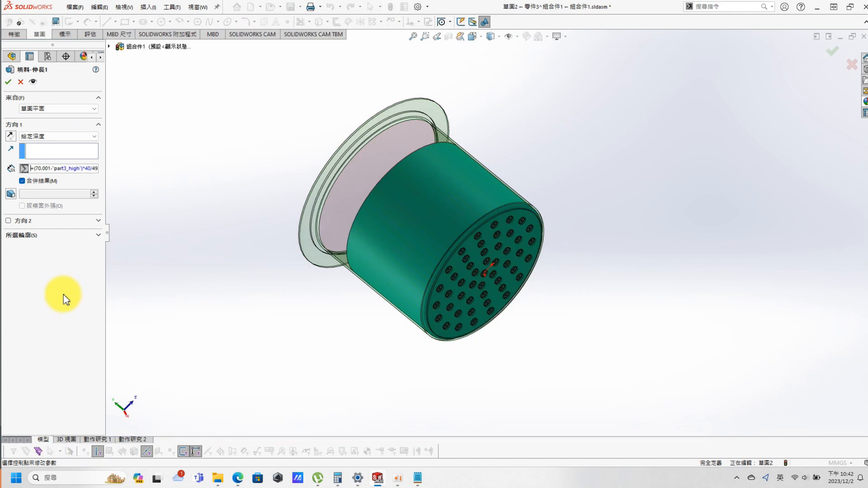
left_click(8, 82)
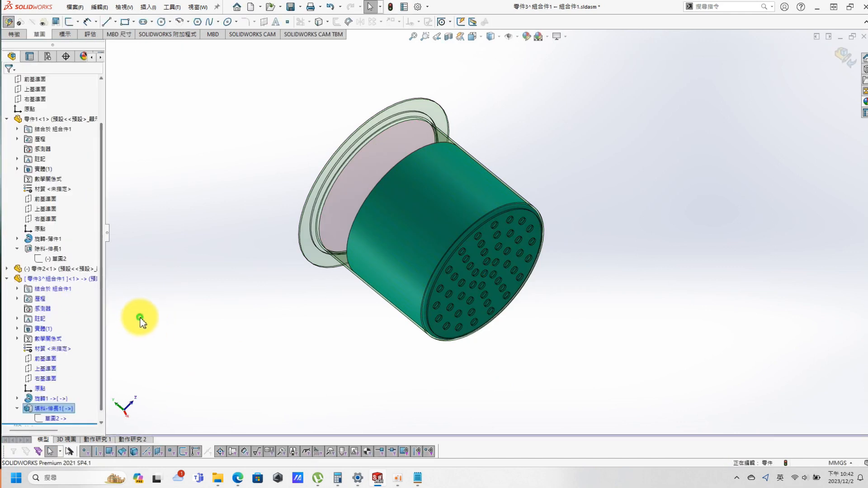
Open the second motion study and disable playback of its view keys, collapsing the lights and cameras group
left_click(131, 439)
right_click(131, 439)
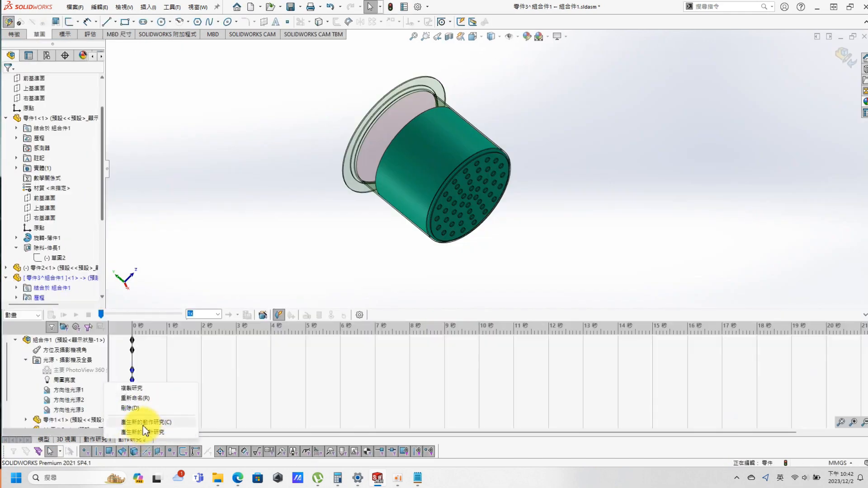
left_click(263, 208)
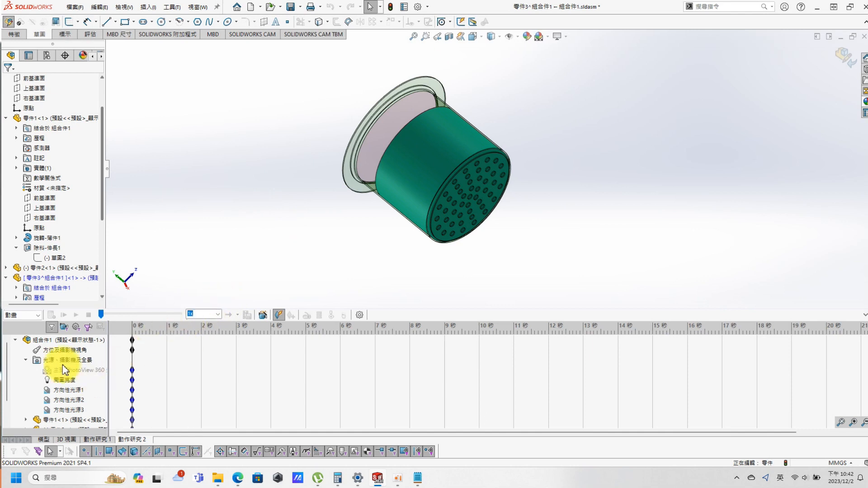
left_click(26, 360)
left_click(19, 360)
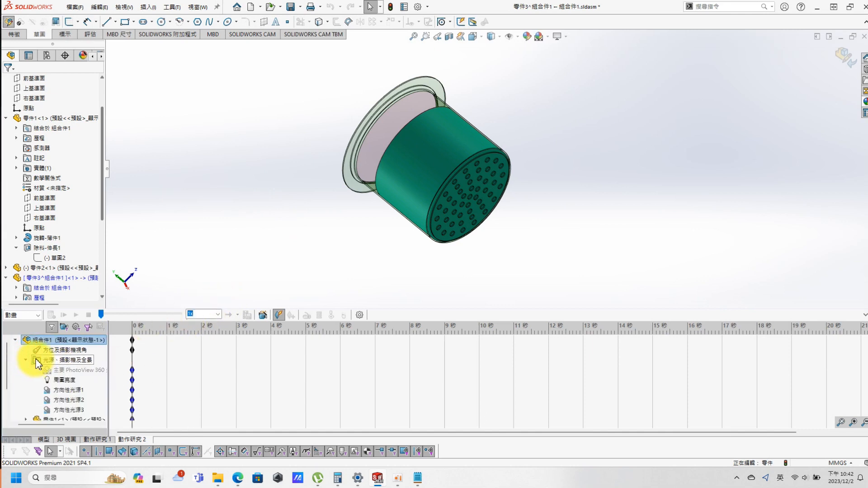
right_click(57, 351)
left_click(82, 358)
left_click(188, 259)
left_click(26, 360)
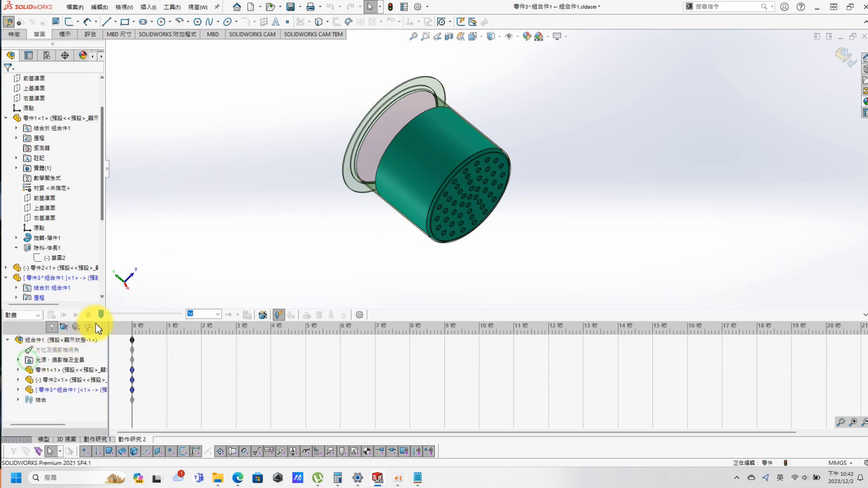
Place the second study's time bar at 10 seconds and leave part editing to return to the assembly
left_click_drag(131, 327, 474, 341)
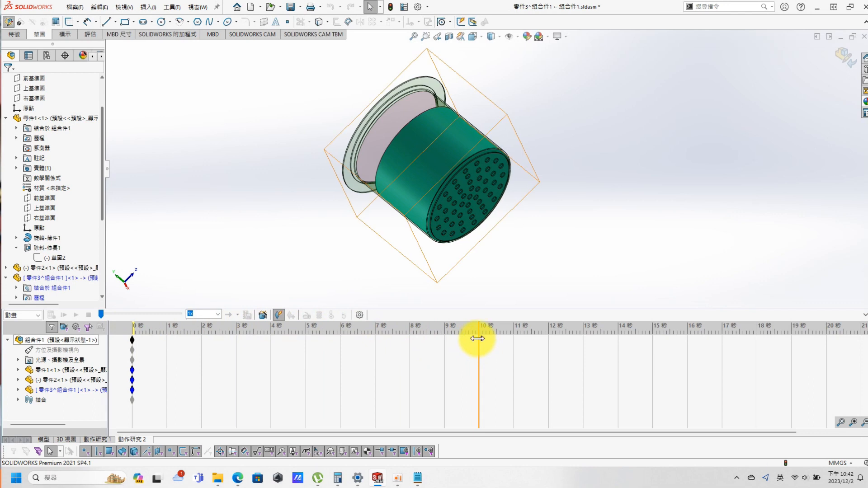
left_click(440, 152)
middle_click_drag(439, 150, 414, 141)
left_click(384, 147)
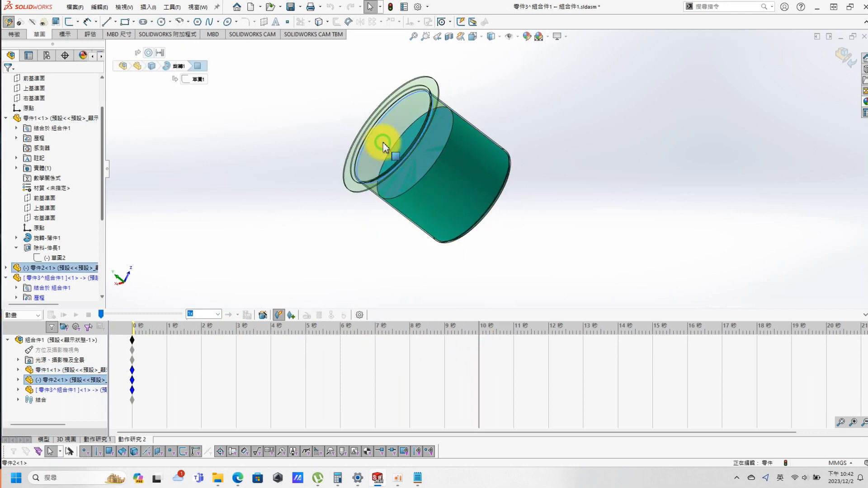
left_click(846, 57)
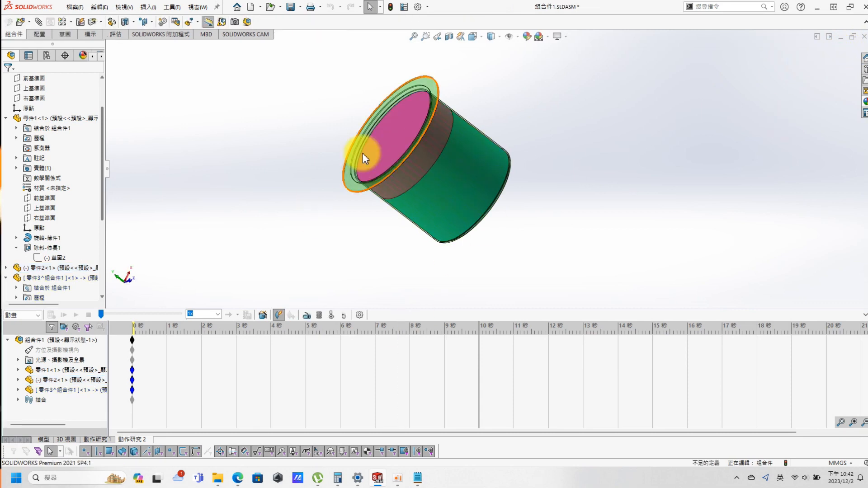
Slide the disc down toward the perforated bottom for the 10-second position and calculate the second motion study
middle_click_drag(357, 300, 406, 177)
left_click(402, 143)
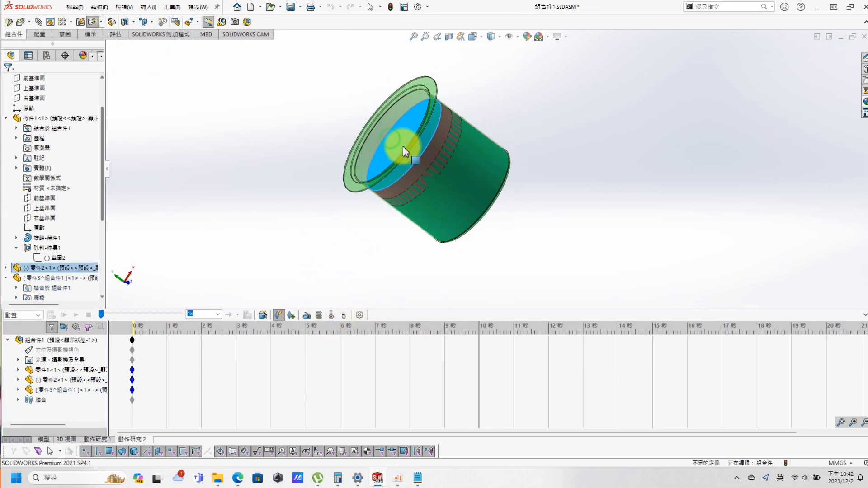
left_click_drag(453, 179, 454, 179)
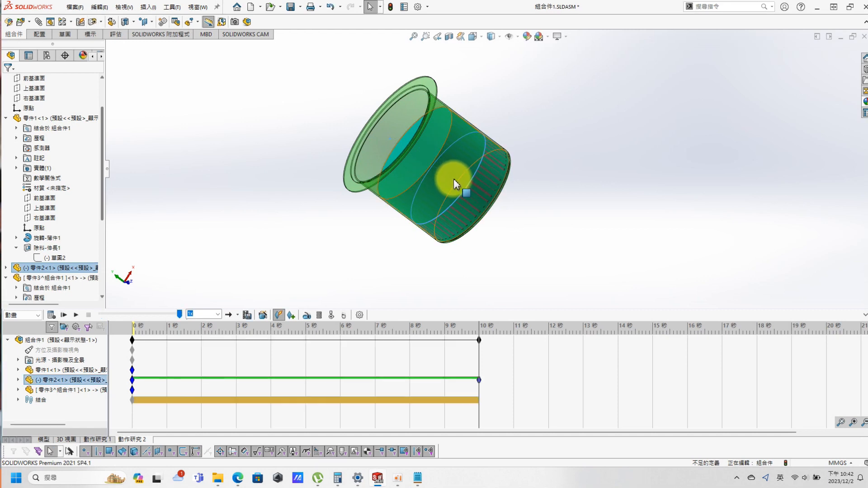
left_click(50, 316)
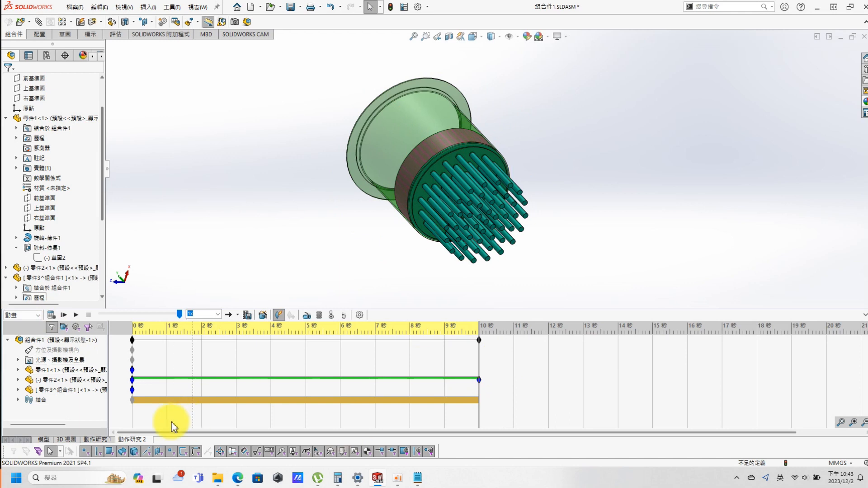
Return to the model, open the Notepad notes and recheck the area ratio 100 × 100 ÷ 25 in Calculator, ending back in SOLIDWORKS
left_click(44, 440)
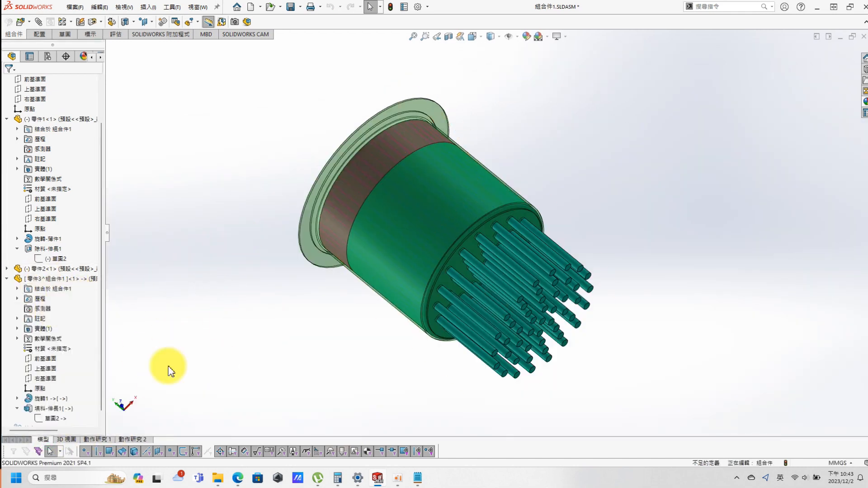
left_click(418, 479)
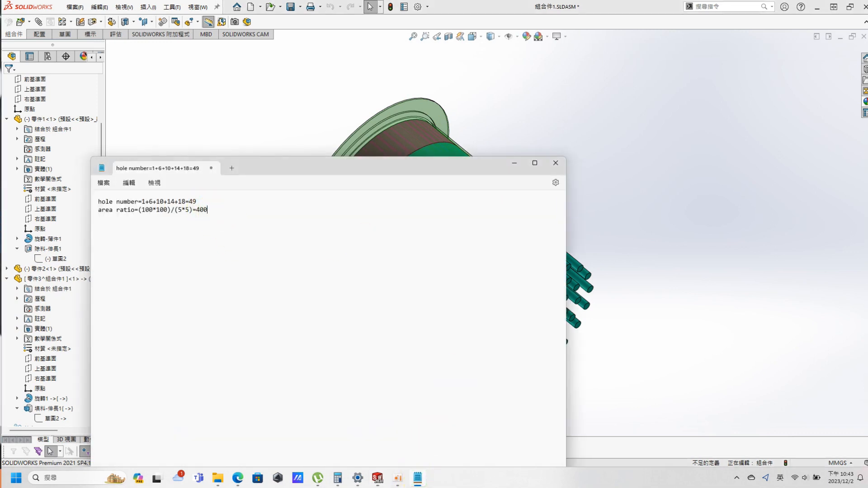
left_click(338, 478)
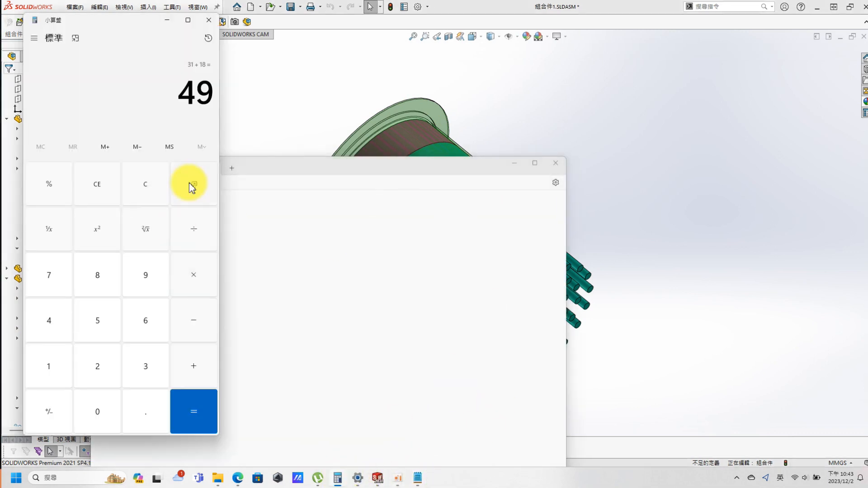
left_click(93, 409)
left_click(93, 409)
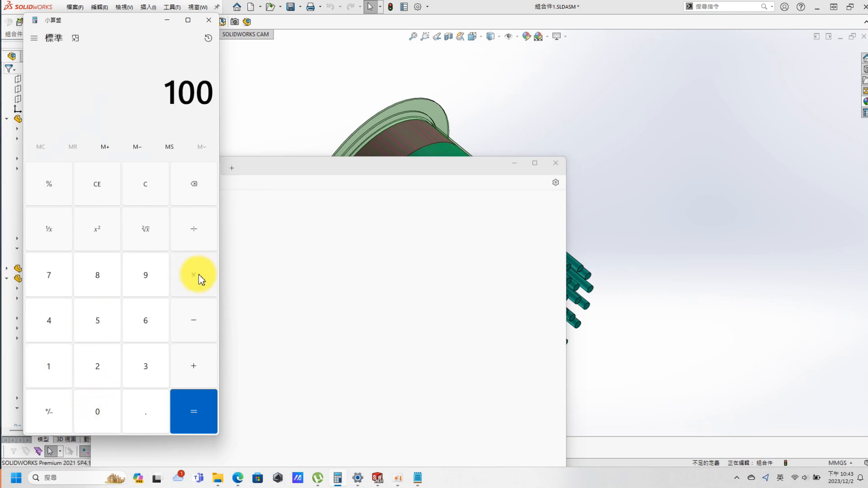
left_click(44, 364)
left_click(93, 413)
left_click(94, 412)
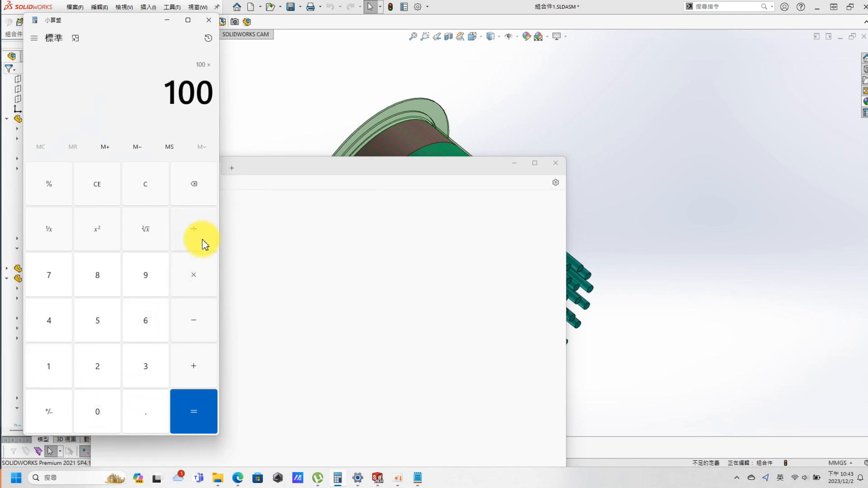
left_click(96, 364)
left_click(104, 327)
left_click(177, 401)
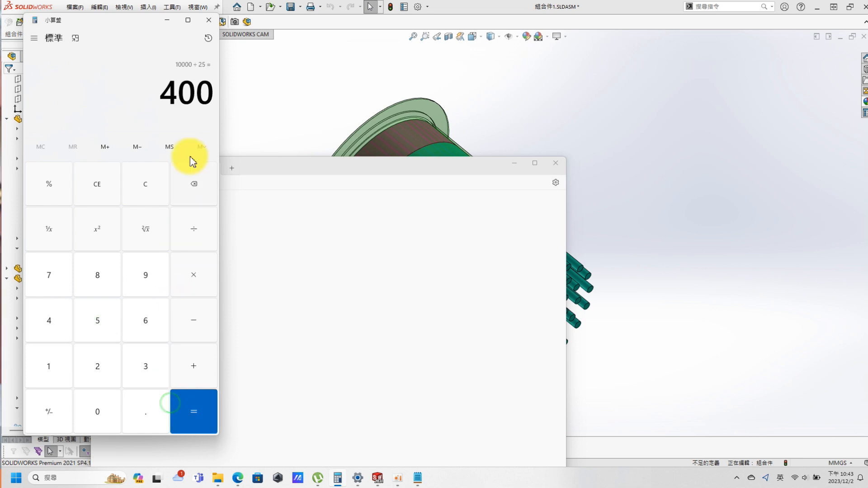
left_click(362, 131)
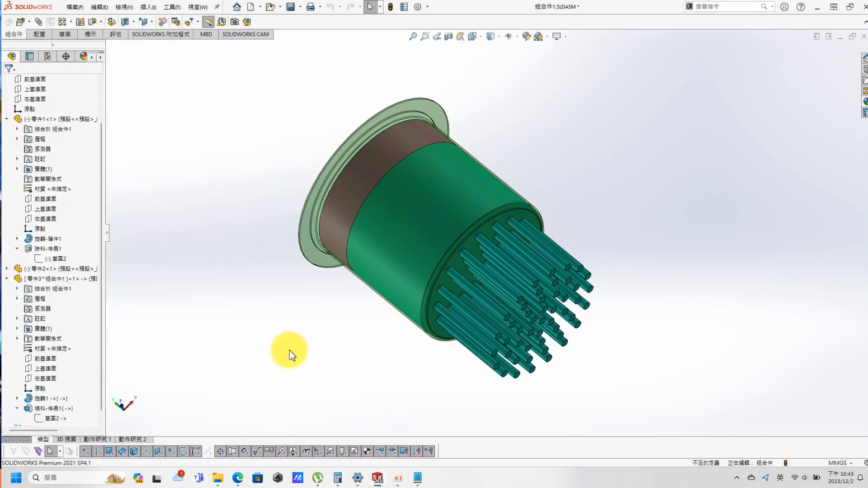
Edit the filling part's pin extrusion so its blind depth equation begins with (70.001-'part3_high')*400, and accept the feature
right_click(54, 408)
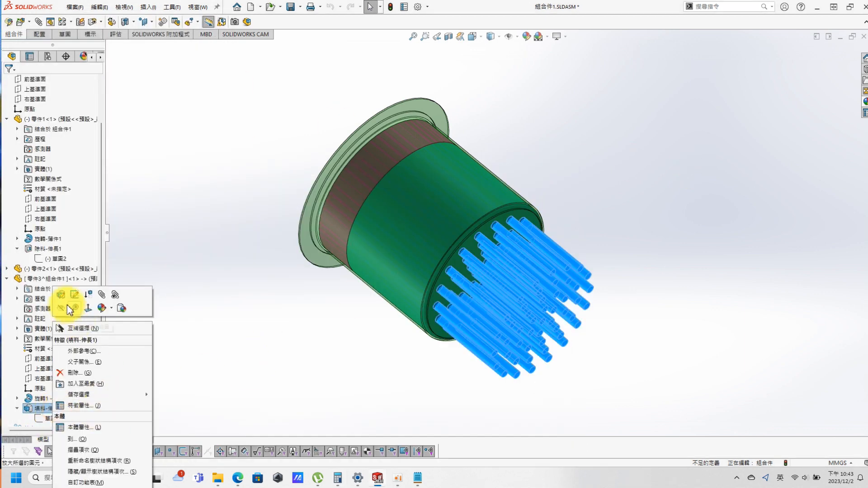
left_click(61, 298)
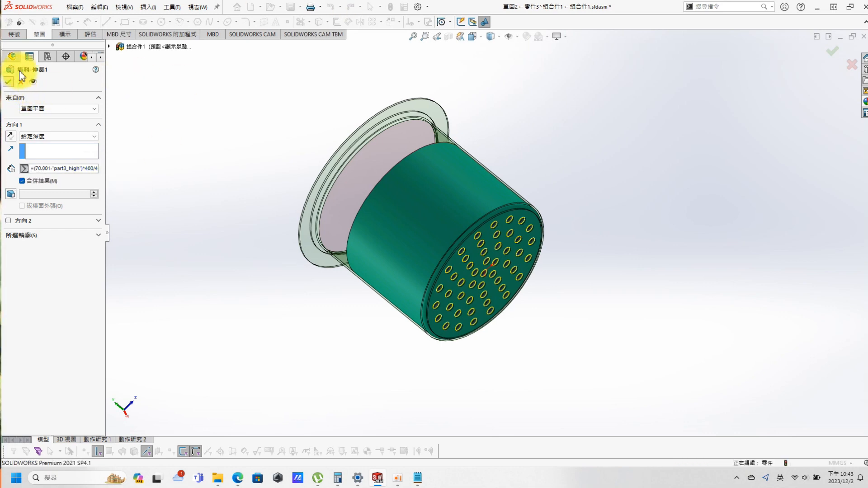
left_click(8, 81)
Calculate the second motion study with the revised extrusion, return to assembly editing, and replay the study from the start
left_click(132, 439)
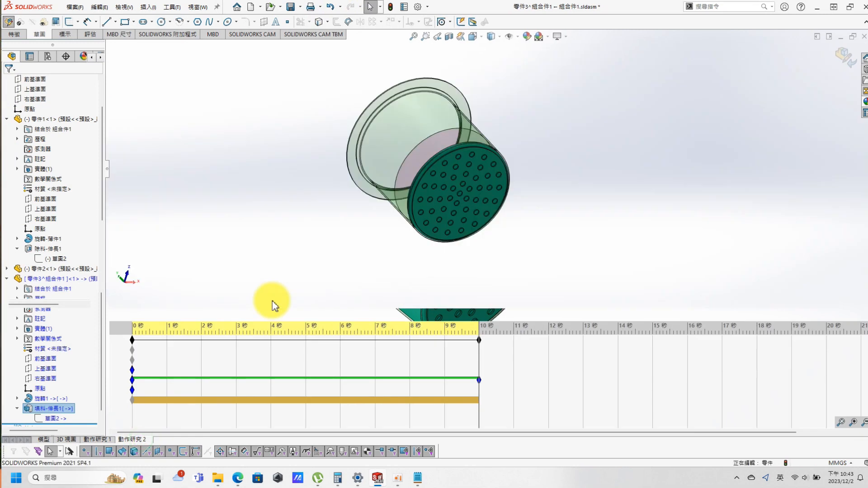
left_click(51, 316)
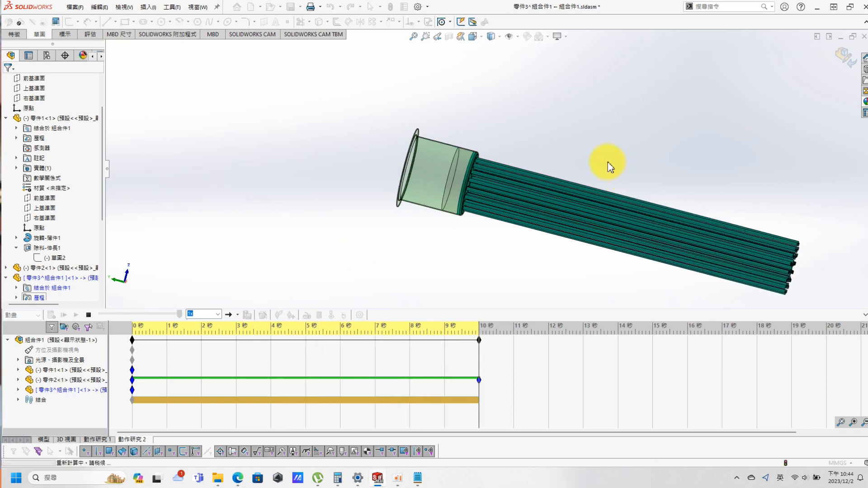
middle_click_drag(608, 166, 582, 189)
scroll(601, 209, "down", 3)
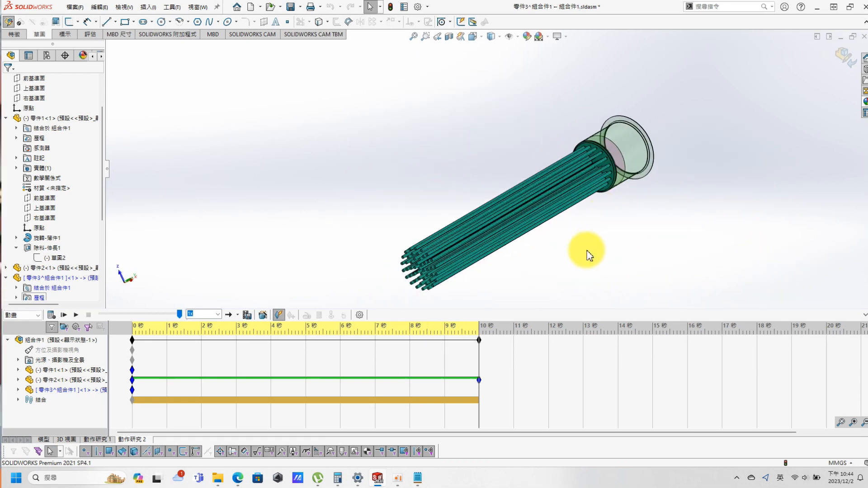
left_click(847, 59)
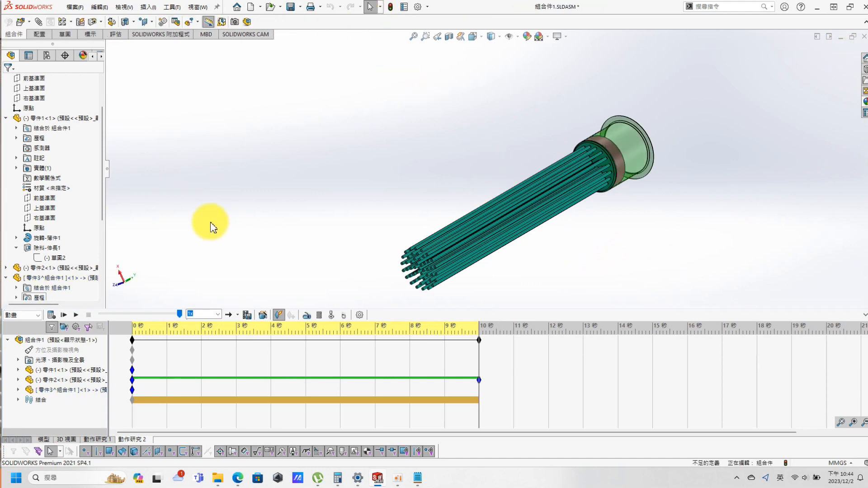
left_click(64, 315)
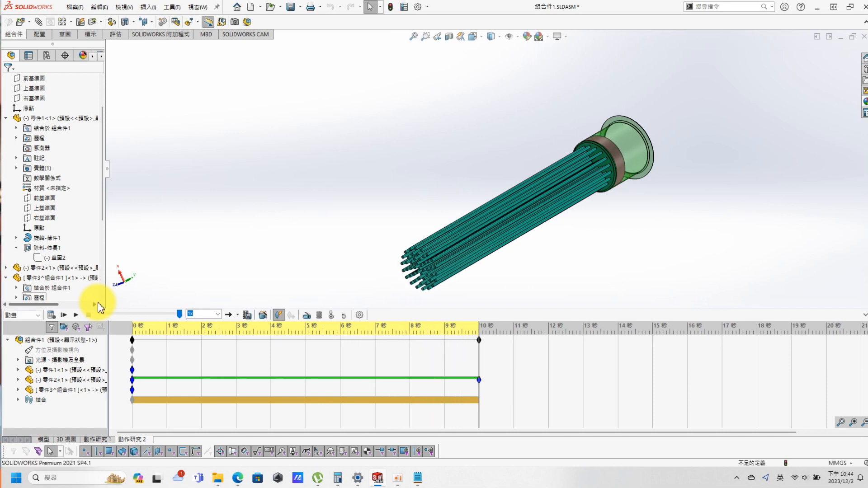
Save the assembly together with its modified in-context filling part, storing the virtual part inside the assembly
left_click(289, 9)
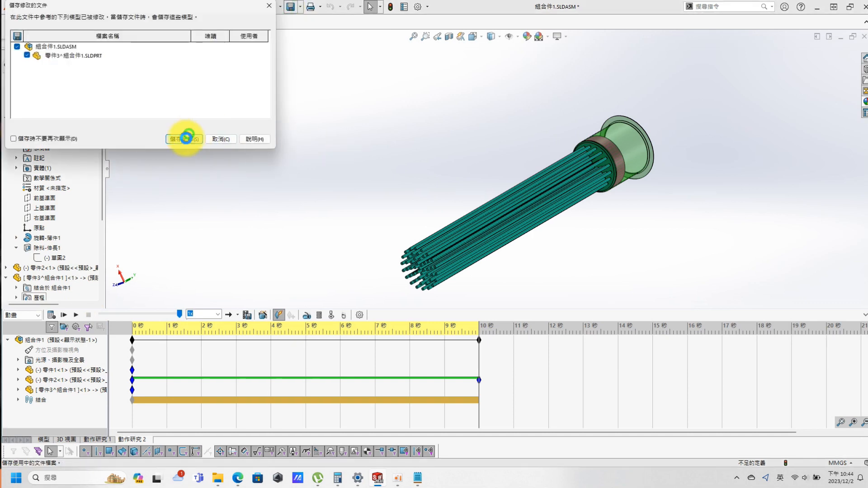
left_click(189, 138)
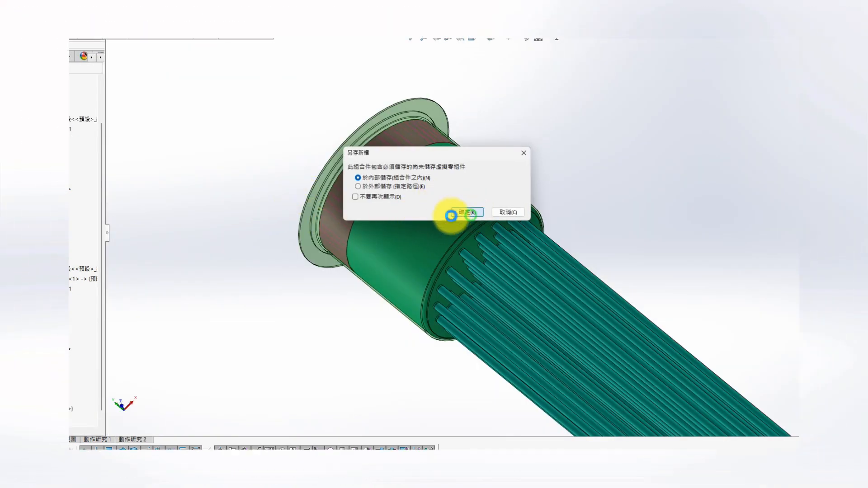